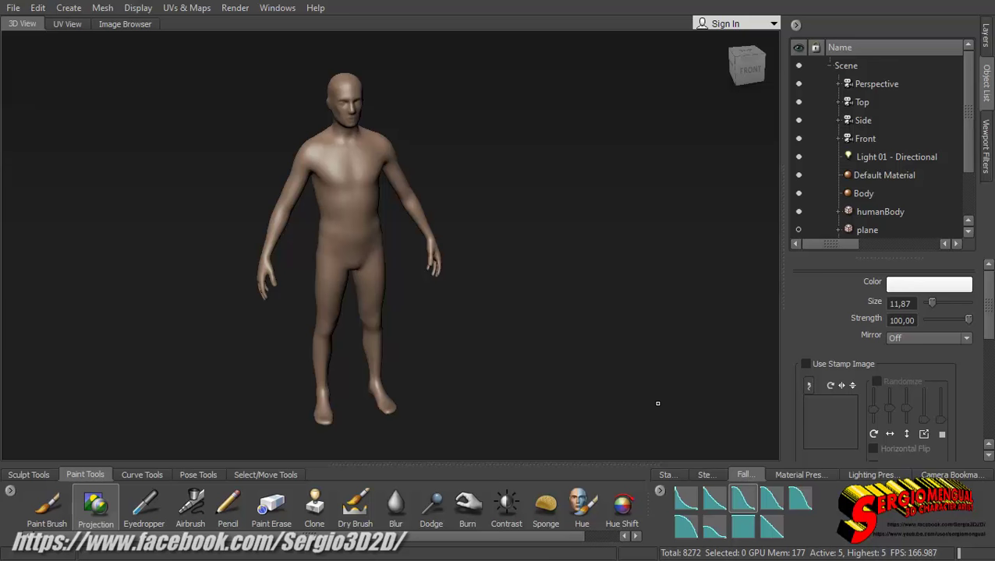
# Step: Switch the viewport camera to orthographic projection and back to perspective
pyautogui.moveTo(769, 89)
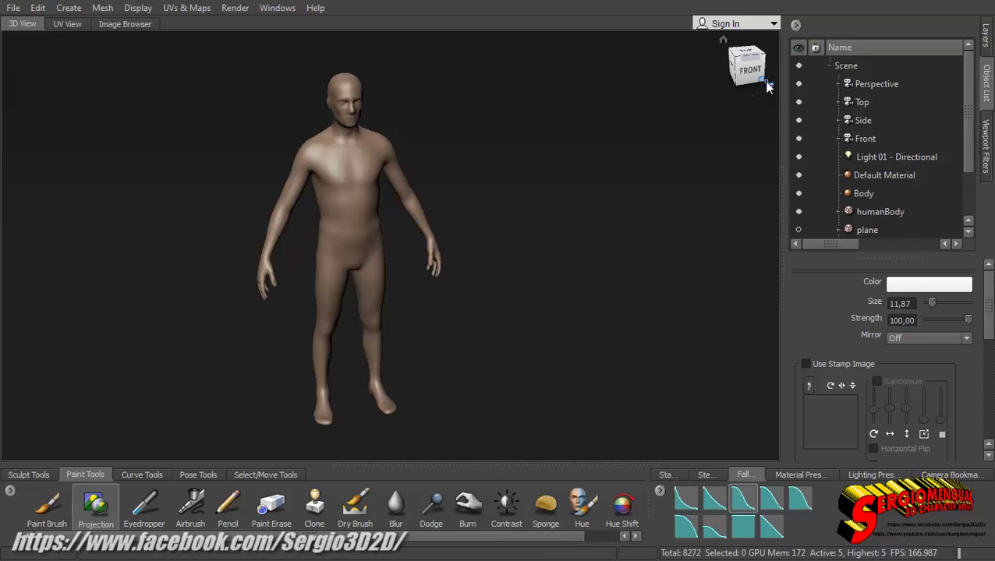
pyautogui.click(769, 88)
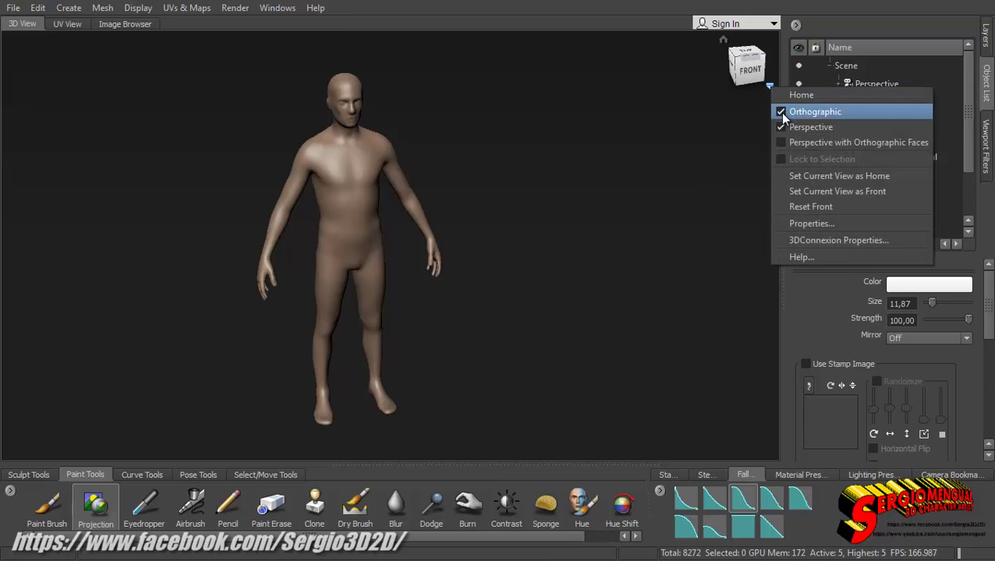
pyautogui.click(780, 112)
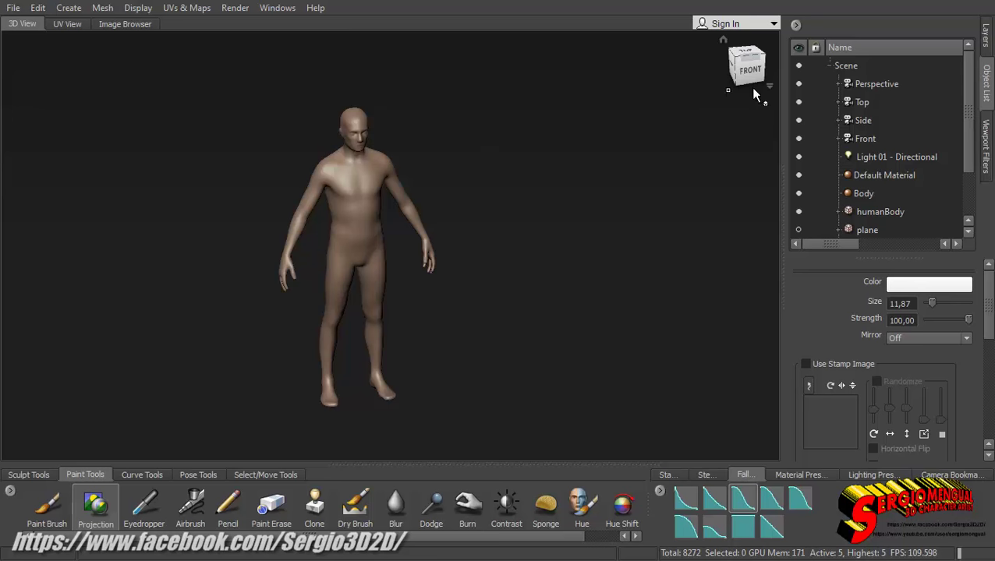
pyautogui.click(768, 87)
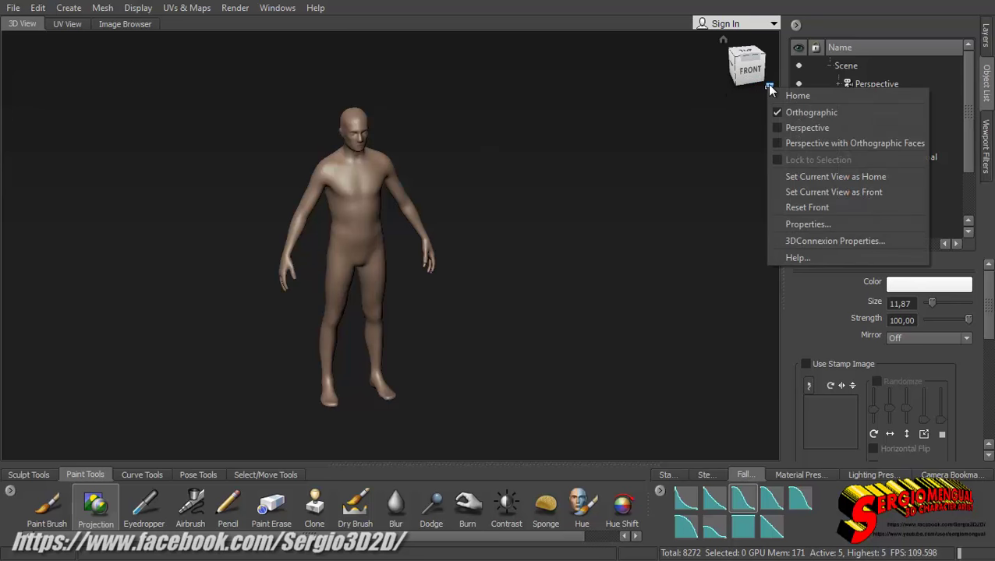
pyautogui.click(772, 126)
# Step: Show the eagle emblem stencil and move it onto the figure's right upper arm
pyautogui.keyDown('alt'); pyautogui.moveTo(343, 165); pyautogui.dragTo(343, 200, button='middle'); pyautogui.keyUp('alt')
pyautogui.keyDown('alt'); pyautogui.moveTo(342, 201); pyautogui.dragTo(377, 269, button='right'); pyautogui.keyUp('alt')
pyautogui.moveTo(377, 269)
pyautogui.mouseDown()
pyautogui.moveTo(412, 276)
pyautogui.moveTo(425, 249)
pyautogui.moveTo(448, 286)
pyautogui.mouseUp()
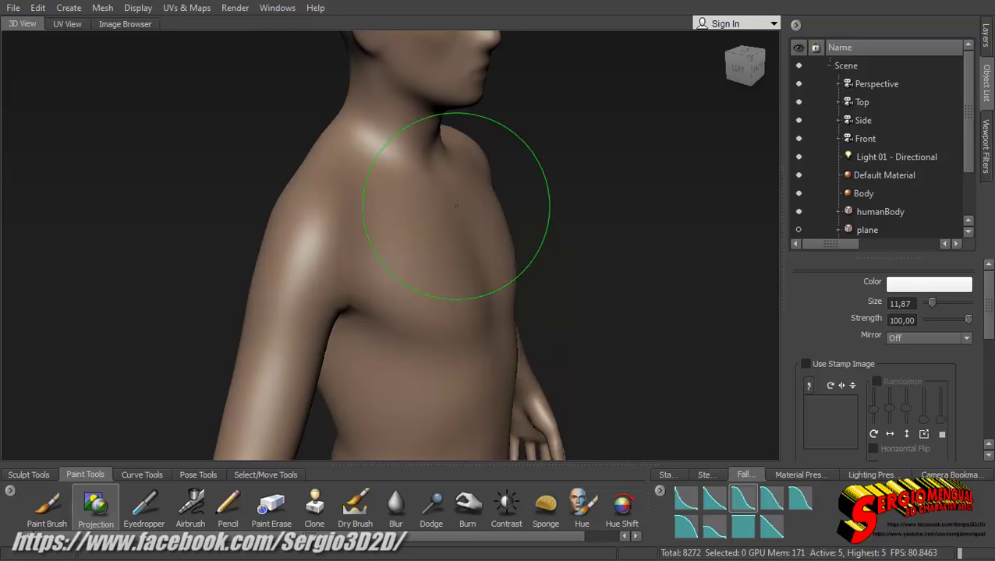
pyautogui.press('q')
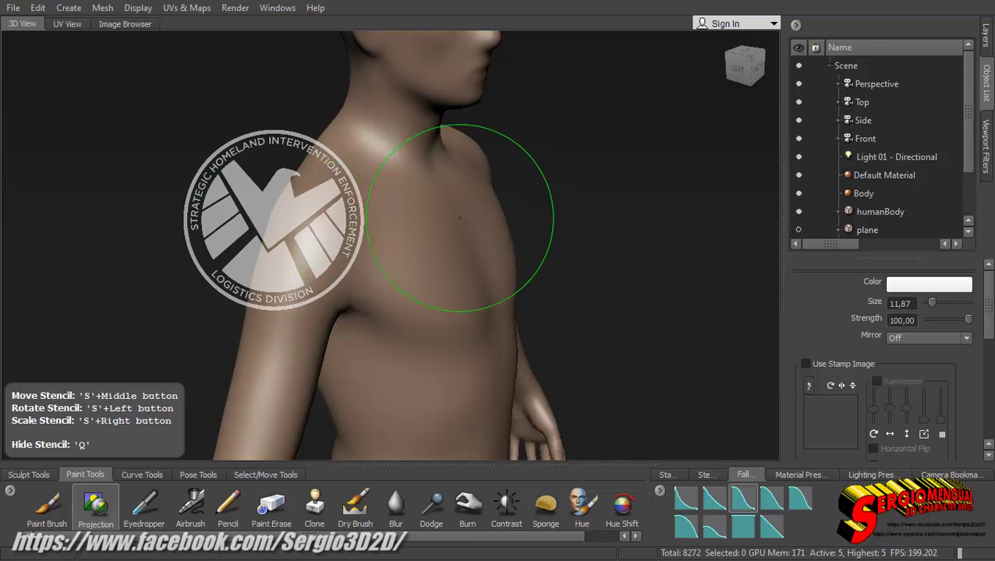
pyautogui.keyDown('alt'); pyautogui.moveTo(458, 217); pyautogui.dragTo(445, 180, button='middle'); pyautogui.keyUp('alt')
pyautogui.press('s')
pyautogui.moveTo(382, 195); pyautogui.dragTo(395, 228, button='middle')
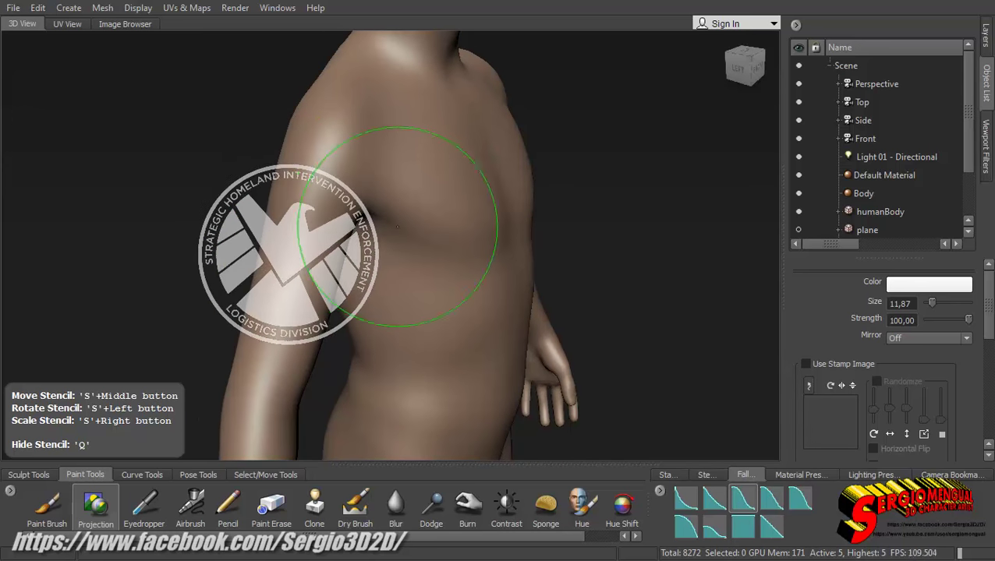
# Step: Scale the stencil down slightly and center it over the right upper arm
pyautogui.press('s')
pyautogui.moveTo(301, 267); pyautogui.dragTo(266, 252, button='right')
pyautogui.moveTo(267, 255); pyautogui.dragTo(272, 278, button='middle')
pyautogui.press('s')
pyautogui.moveTo(270, 273); pyautogui.dragTo(311, 274, button='right')
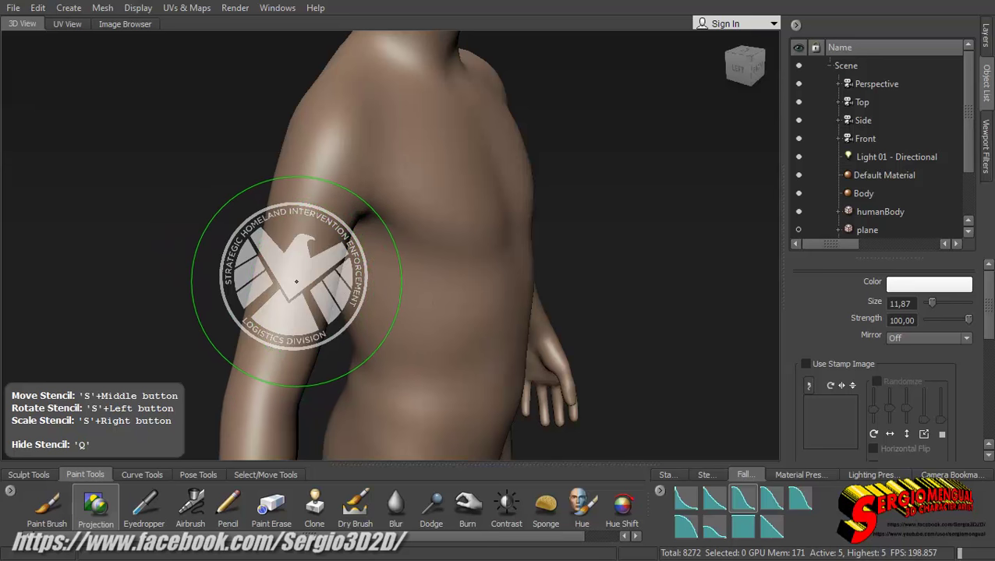
# Step: Create a 4096 Diffuse paint layer saved as TIFF [8 bit, RGBA] and project the emblem onto the arm in white
pyautogui.click(306, 221)
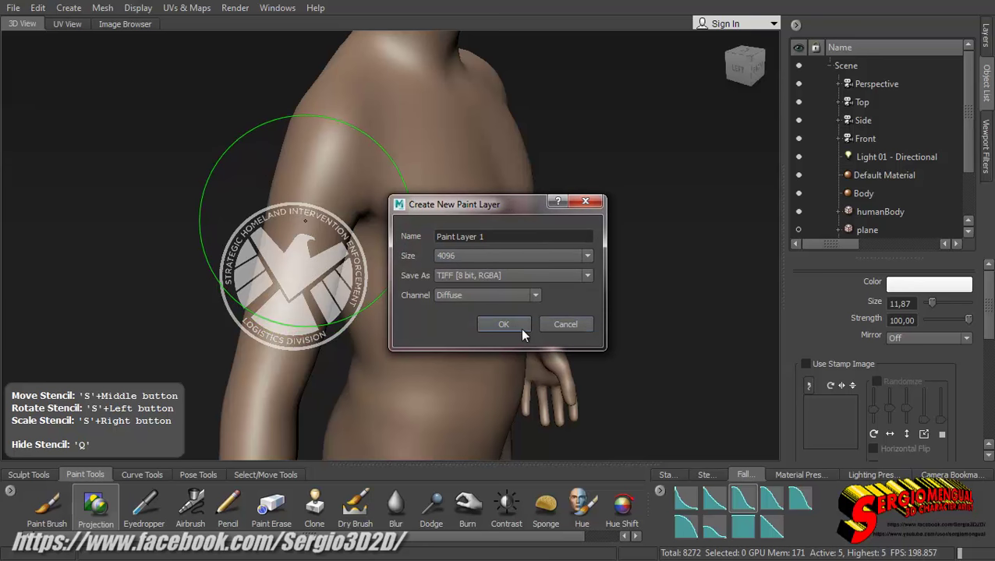
pyautogui.click(503, 323)
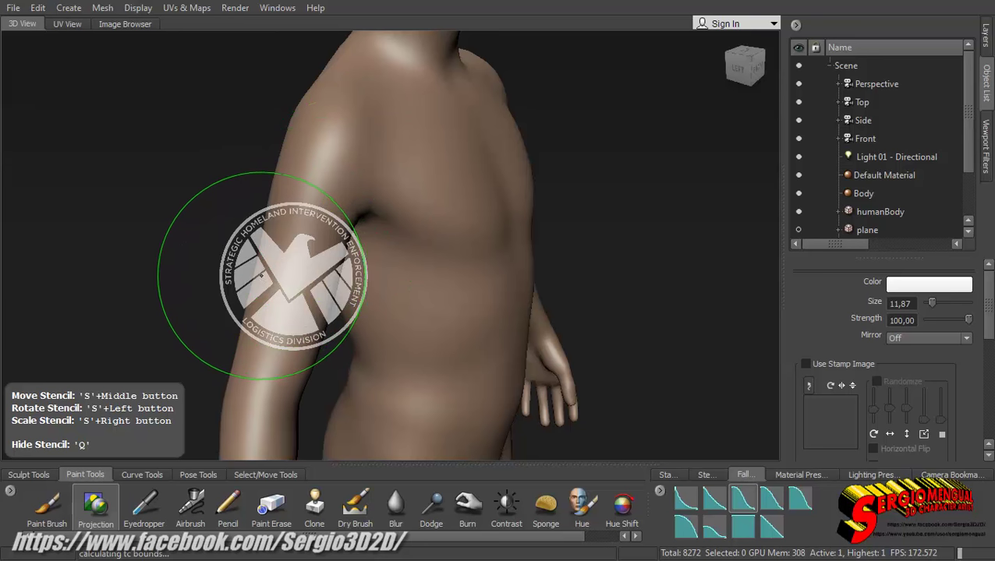
pyautogui.moveTo(261, 273)
pyautogui.mouseDown()
pyautogui.moveTo(302, 325)
pyautogui.moveTo(294, 325)
pyautogui.mouseUp()
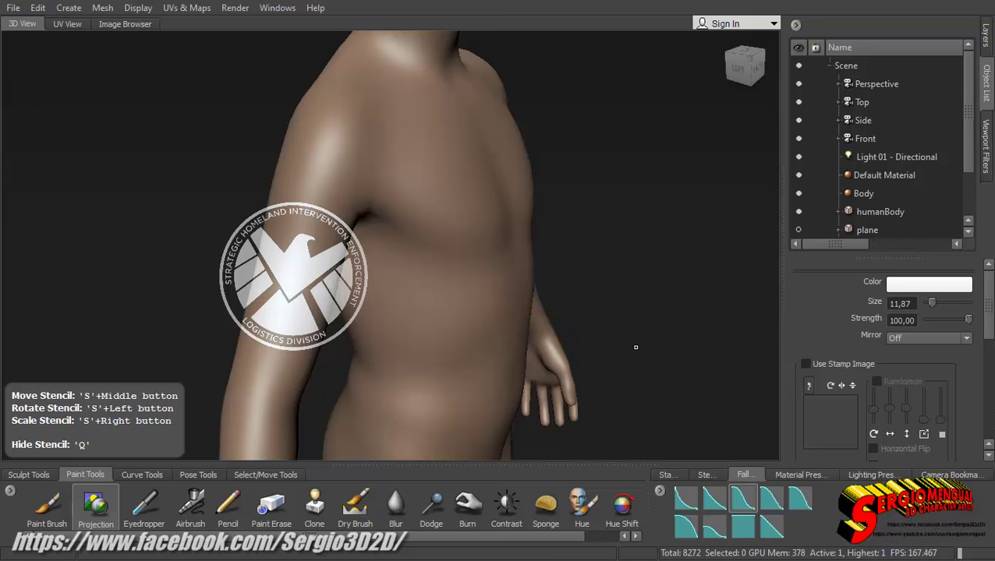
# Step: Set the projection color to blue and project the emblem onto the right upper arm, leaving the stencil hidden
pyautogui.click(930, 285)
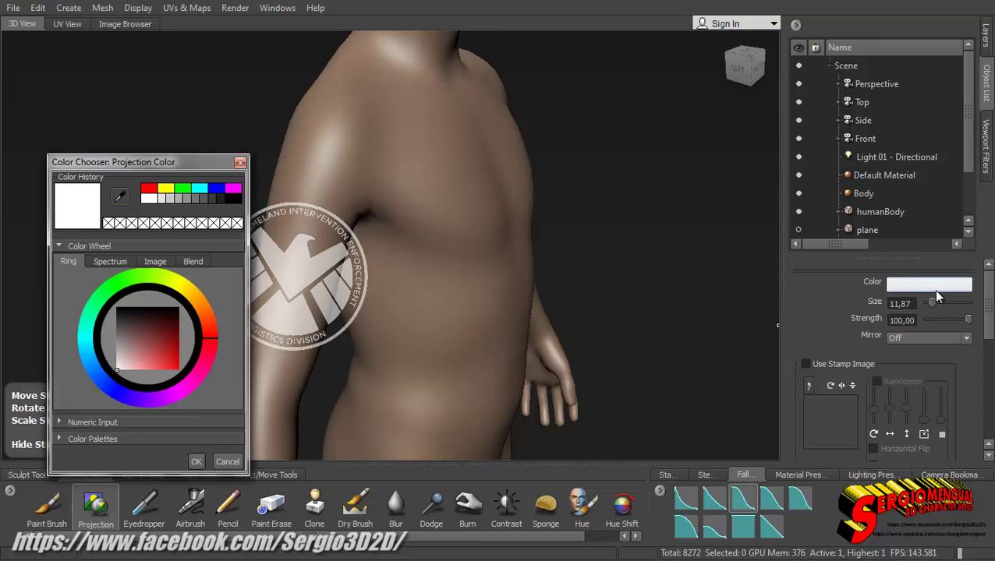
pyautogui.click(219, 197)
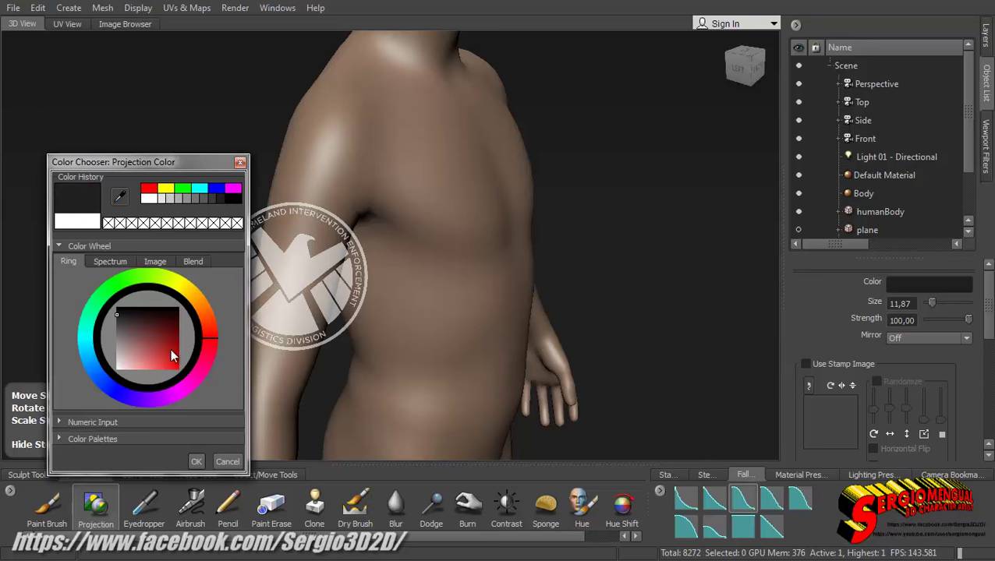
pyautogui.click(214, 189)
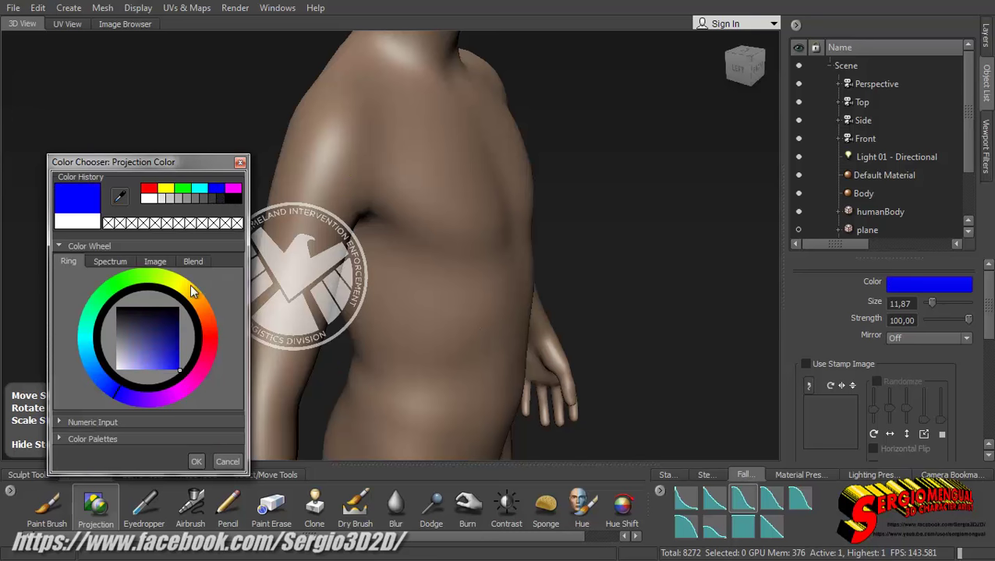
pyautogui.click(196, 462)
pyautogui.moveTo(294, 297)
pyautogui.mouseDown()
pyautogui.moveTo(297, 261)
pyautogui.moveTo(273, 308)
pyautogui.mouseUp()
pyautogui.press('q')
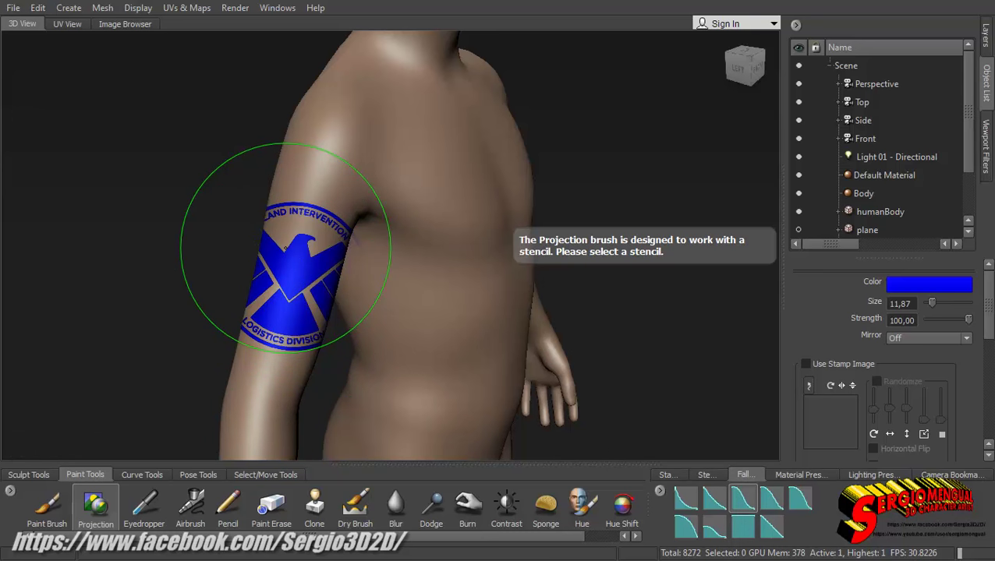
# Step: Examine the projected blue emblem around the back, side and front of the upper arm for stretching
pyautogui.keyDown('alt'); pyautogui.moveTo(266, 263); pyautogui.dragTo(123, 246); pyautogui.keyUp('alt')
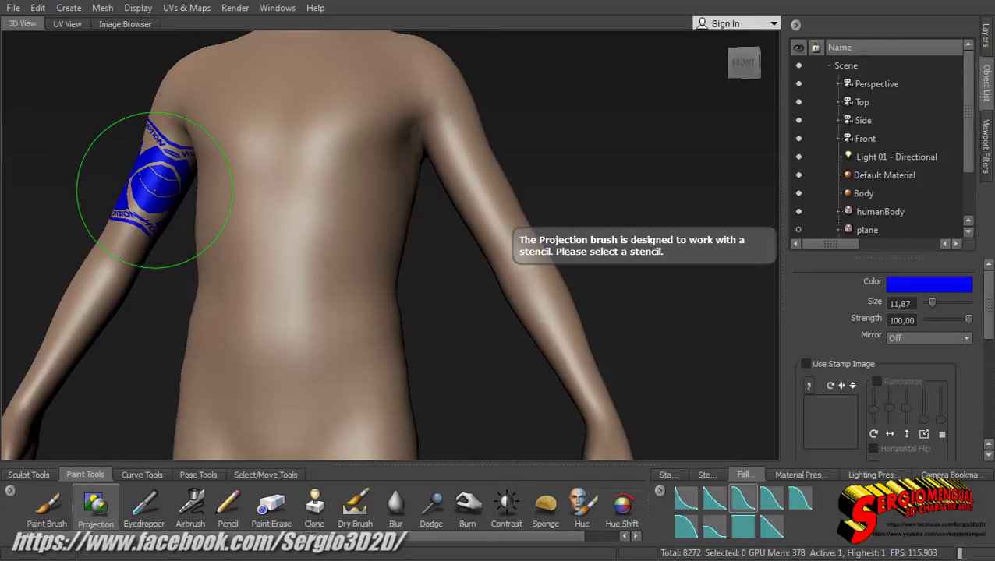
pyautogui.moveTo(149, 199)
pyautogui.keyDown('alt'); pyautogui.mouseDown()
pyautogui.moveTo(269, 142)
pyautogui.moveTo(580, 178)
pyautogui.moveTo(595, 240)
pyautogui.mouseUp(); pyautogui.keyUp('alt')
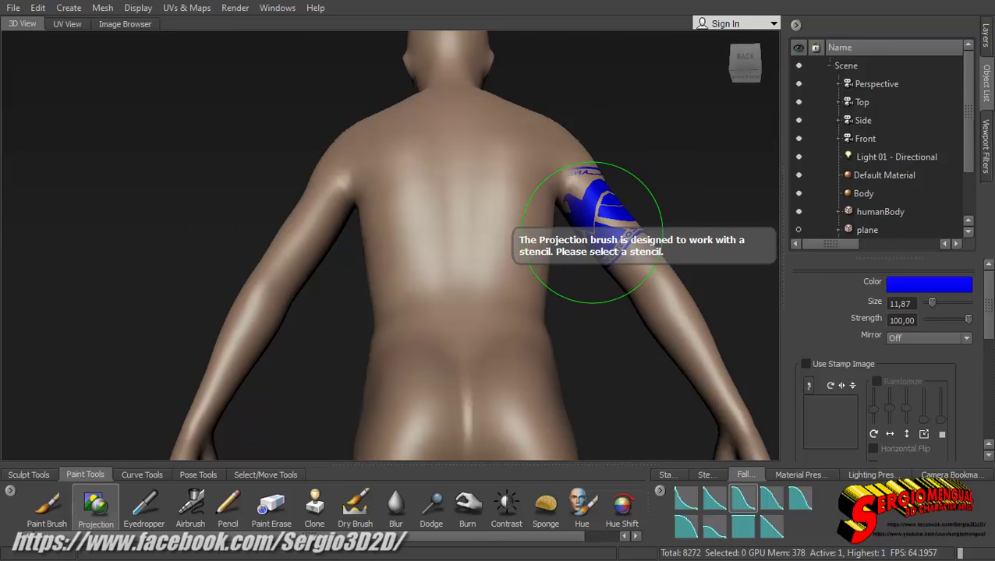
pyautogui.keyDown('alt'); pyautogui.moveTo(605, 222); pyautogui.dragTo(344, 262); pyautogui.keyUp('alt')
pyautogui.keyDown('alt'); pyautogui.moveTo(423, 250); pyautogui.dragTo(556, 167); pyautogui.keyUp('alt')
pyautogui.keyDown('alt'); pyautogui.moveTo(556, 168); pyautogui.dragTo(561, 362, button='right'); pyautogui.keyUp('alt')
pyautogui.moveTo(554, 254)
pyautogui.keyDown('alt'); pyautogui.mouseDown()
pyautogui.moveTo(445, 244)
pyautogui.moveTo(333, 262)
pyautogui.mouseUp(); pyautogui.keyUp('alt')
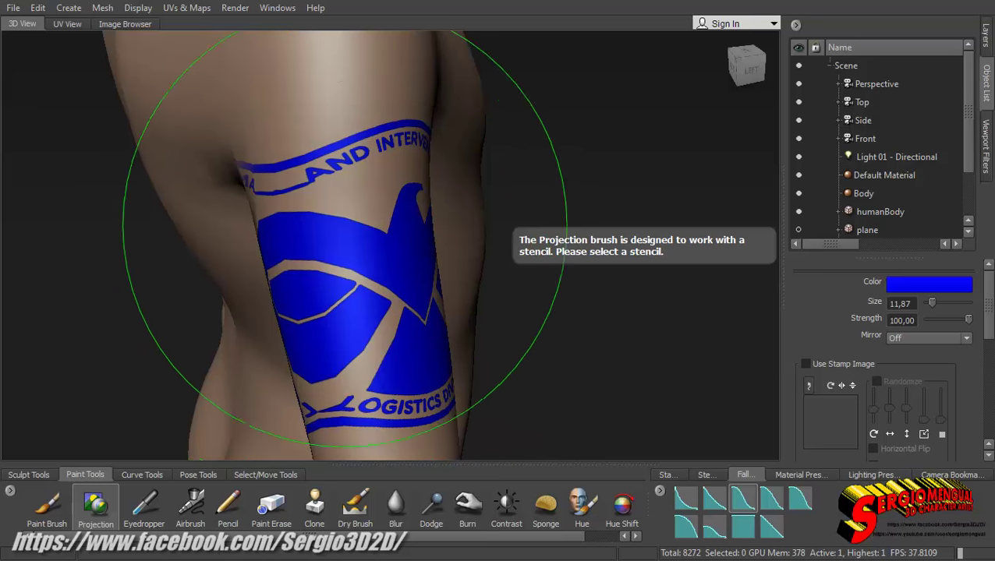
pyautogui.keyDown('alt'); pyautogui.moveTo(351, 240); pyautogui.dragTo(356, 203, button='right'); pyautogui.keyUp('alt')
pyautogui.keyDown('alt'); pyautogui.moveTo(355, 205); pyautogui.dragTo(432, 211); pyautogui.keyUp('alt')
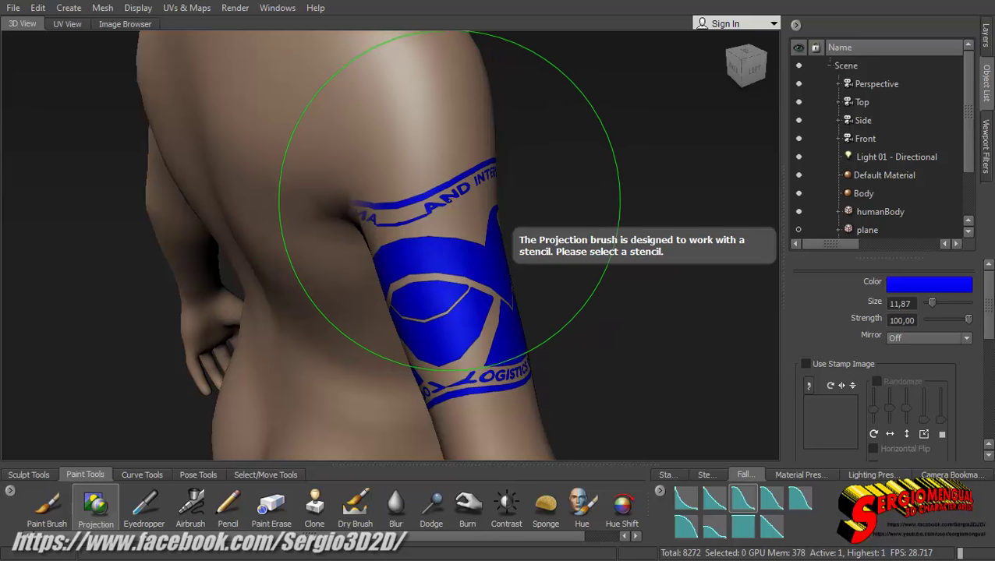
pyautogui.keyDown('alt'); pyautogui.moveTo(437, 200); pyautogui.dragTo(504, 209); pyautogui.keyUp('alt')
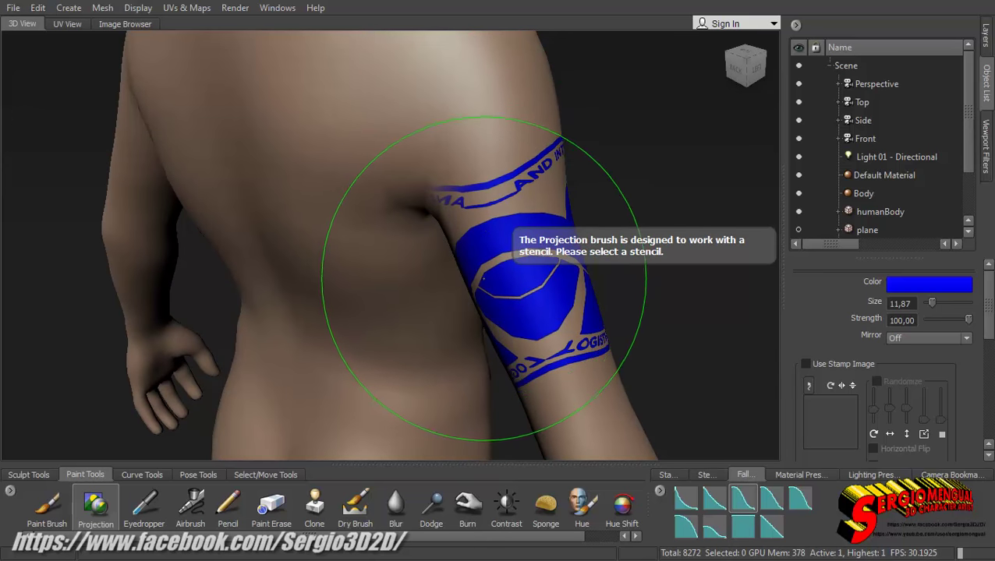
pyautogui.moveTo(425, 320)
pyautogui.keyDown('alt'); pyautogui.mouseDown()
pyautogui.moveTo(633, 204)
pyautogui.moveTo(558, 187)
pyautogui.mouseUp(); pyautogui.keyUp('alt')
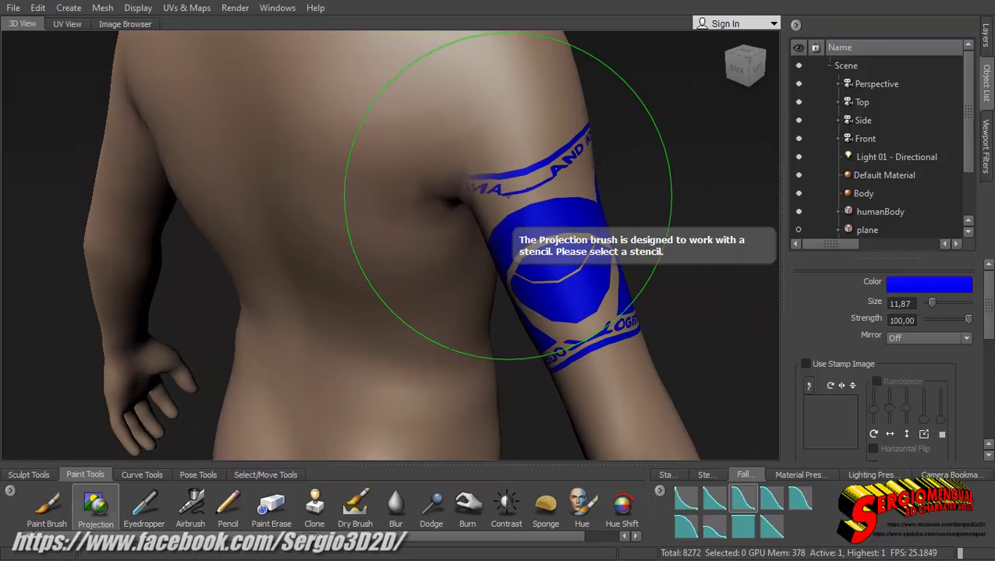
pyautogui.keyDown('alt'); pyautogui.moveTo(476, 191); pyautogui.dragTo(275, 205); pyautogui.keyUp('alt')
pyautogui.keyDown('alt'); pyautogui.moveTo(284, 206); pyautogui.dragTo(460, 274, button='middle'); pyautogui.keyUp('alt')
pyautogui.moveTo(366, 163)
pyautogui.keyDown('alt'); pyautogui.mouseDown()
pyautogui.moveTo(283, 132)
pyautogui.moveTo(404, 197)
pyautogui.mouseUp(); pyautogui.keyUp('alt')
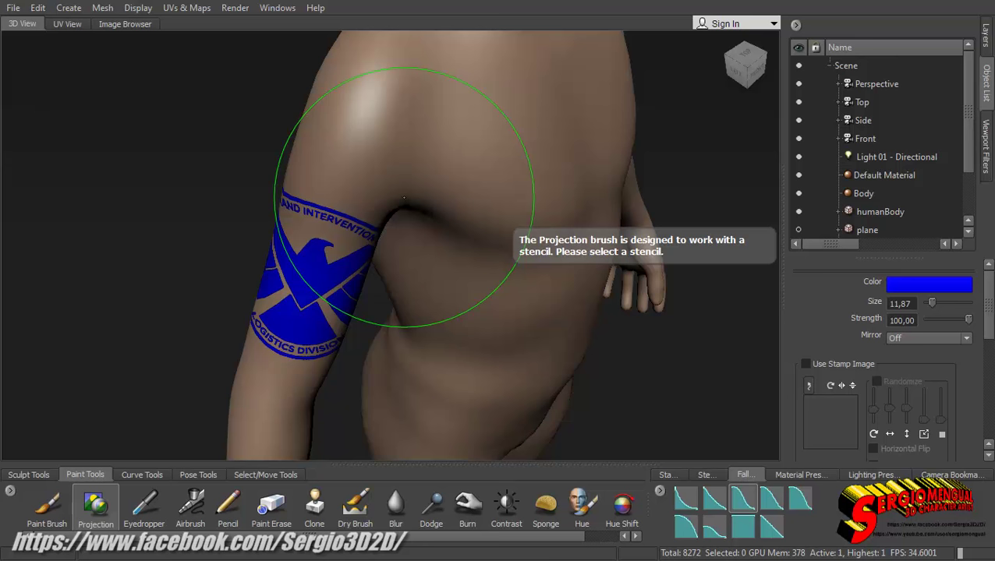
pyautogui.keyDown('alt'); pyautogui.moveTo(429, 227); pyautogui.dragTo(374, 175, button='right'); pyautogui.keyUp('alt')
pyautogui.keyDown('alt'); pyautogui.moveTo(431, 226); pyautogui.dragTo(393, 187); pyautogui.keyUp('alt')
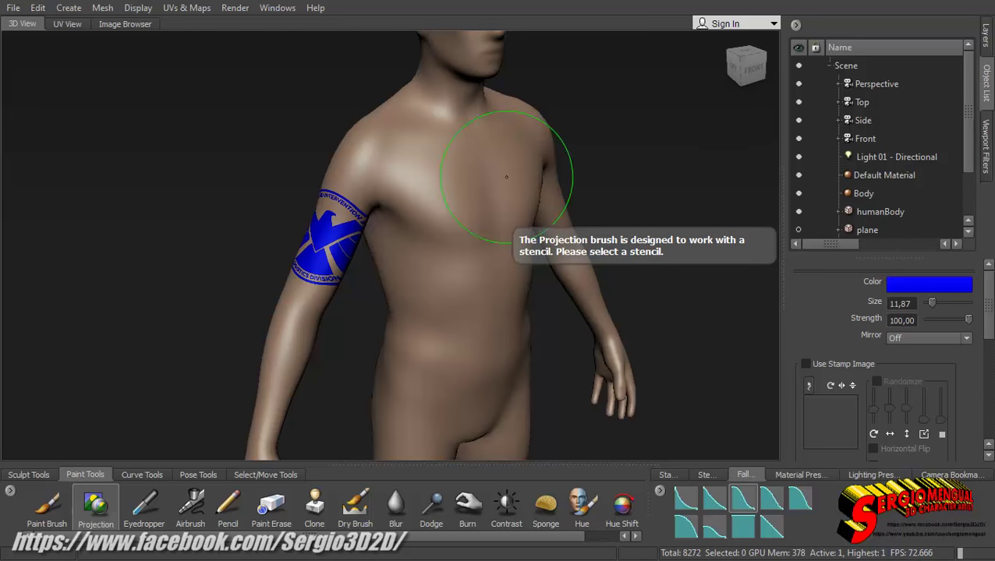
# Step: Clear the painted contents of the selected paint layer
pyautogui.click(985, 39)
pyautogui.rightClick(873, 110)
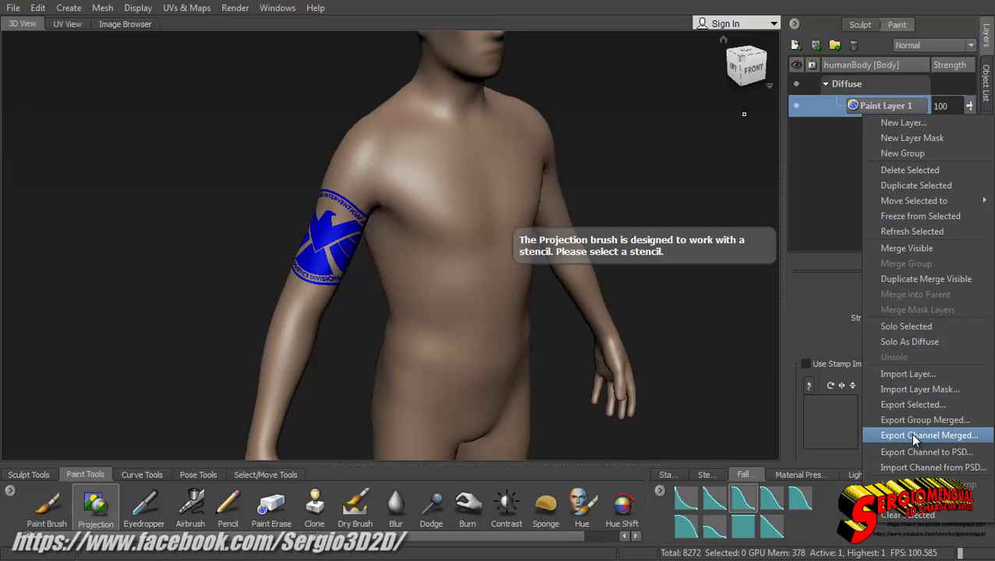
pyautogui.click(918, 521)
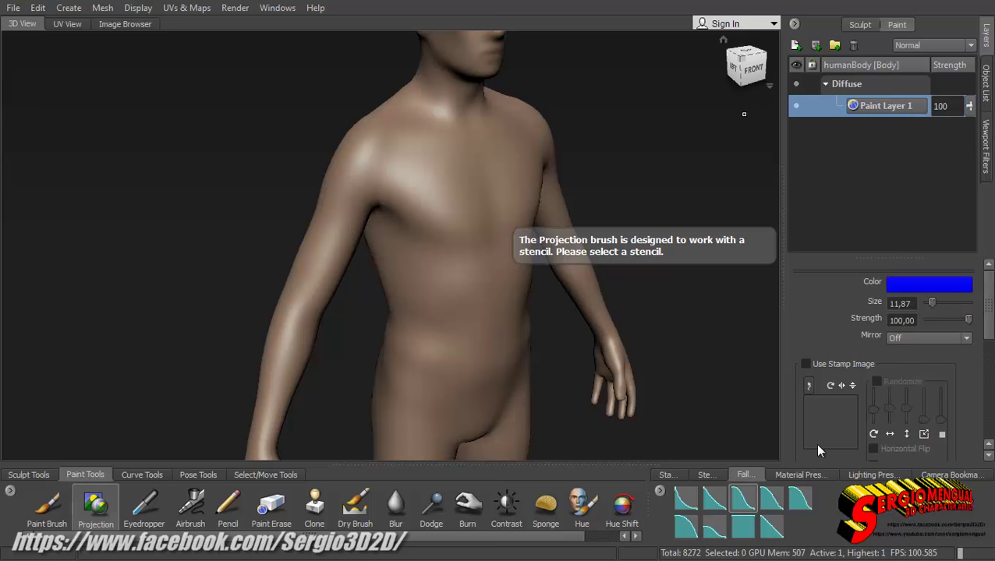
# Step: Flatten the body mesh to UV space and view the flattened pieces straight from the front
pyautogui.keyDown('alt'); pyautogui.moveTo(433, 199); pyautogui.dragTo(328, 202); pyautogui.keyUp('alt')
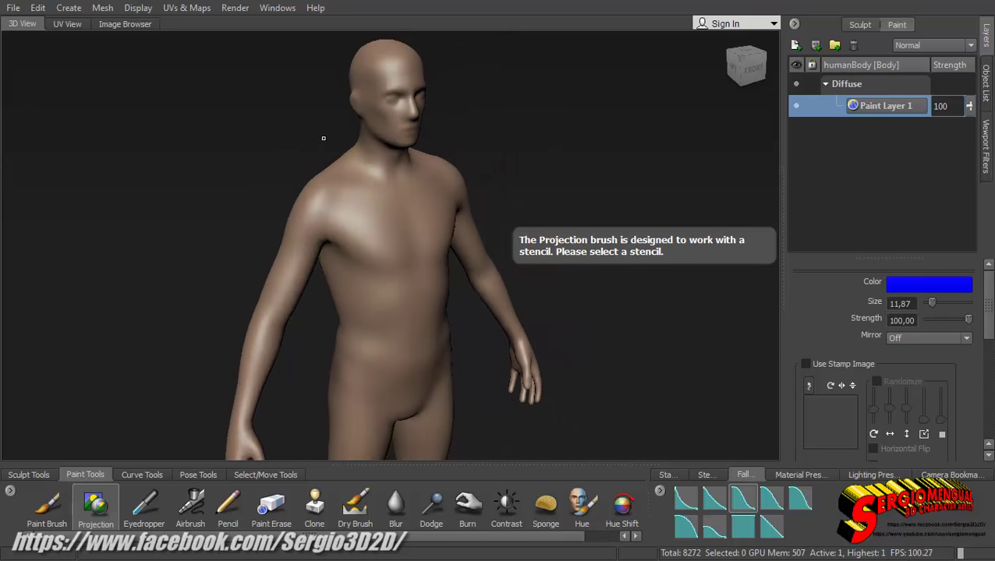
pyautogui.click(186, 8)
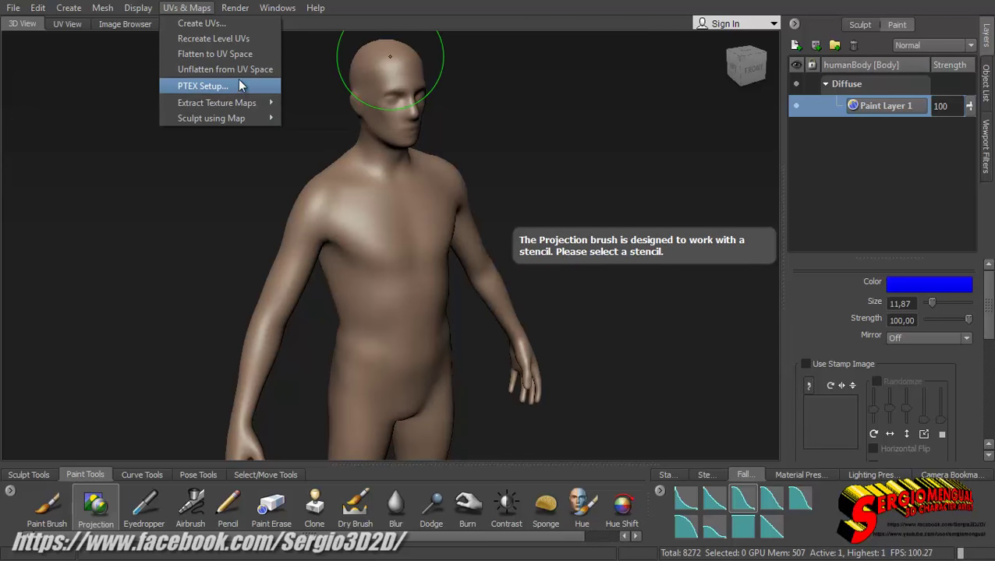
pyautogui.click(244, 55)
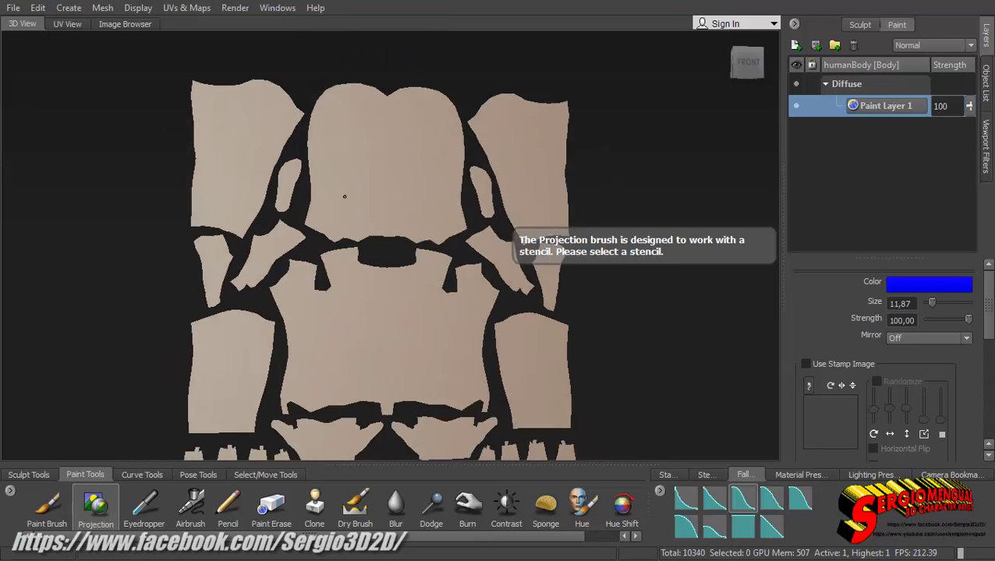
pyautogui.keyDown('alt'); pyautogui.moveTo(345, 197); pyautogui.dragTo(346, 236, button='right'); pyautogui.keyUp('alt')
pyautogui.keyDown('alt'); pyautogui.moveTo(346, 235); pyautogui.dragTo(351, 265); pyautogui.keyUp('alt')
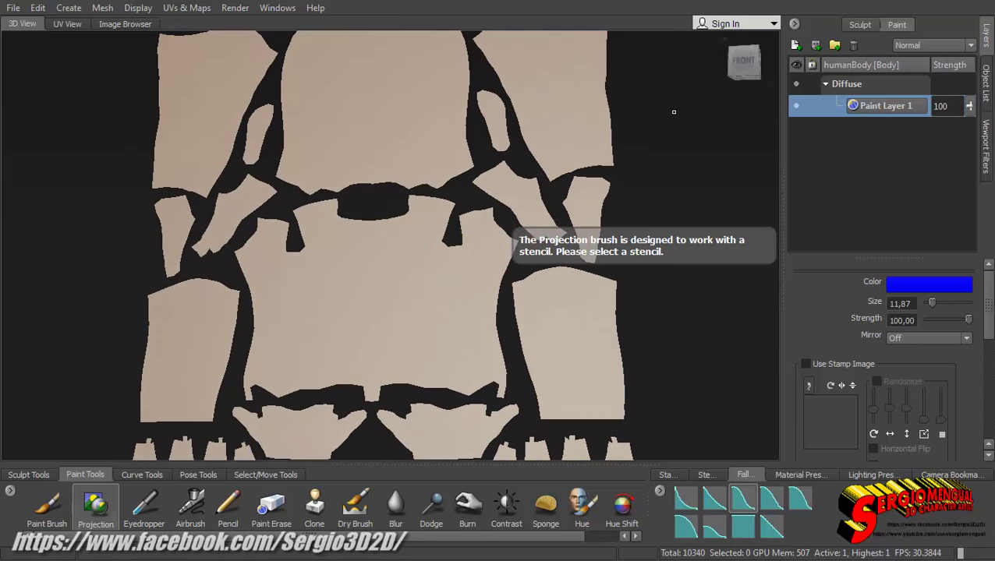
pyautogui.click(745, 61)
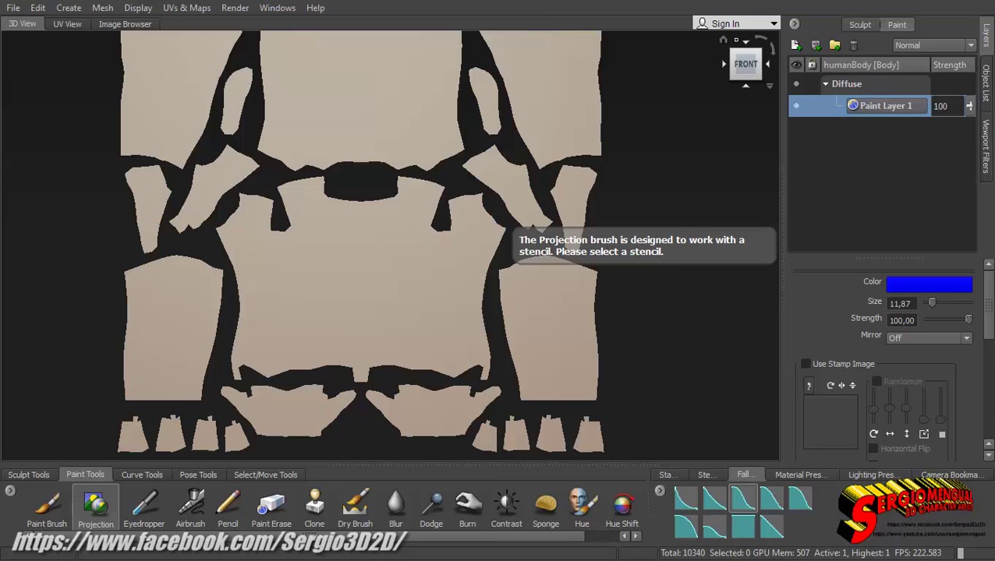
pyautogui.moveTo(353, 283); pyautogui.dragTo(375, 262, button='middle')
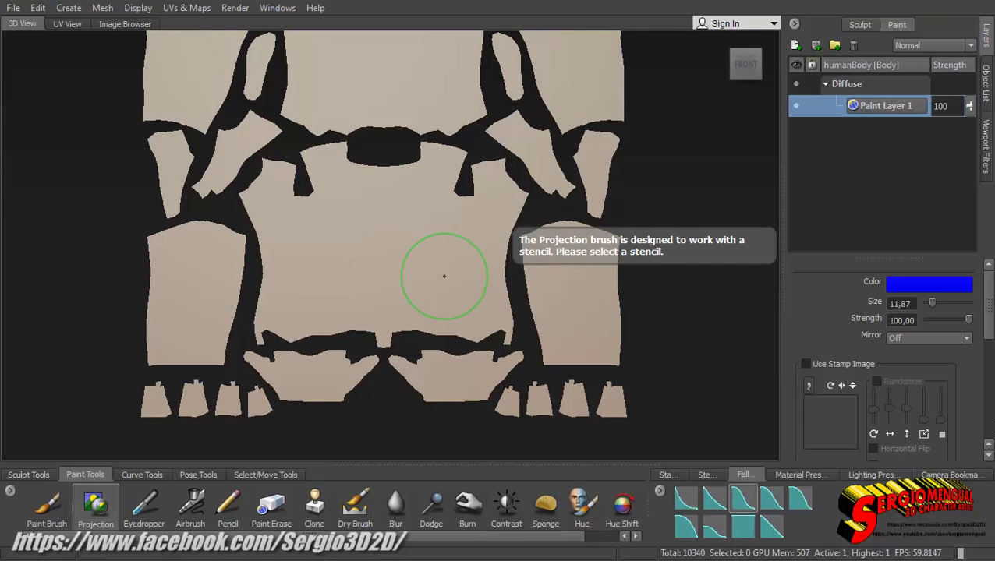
# Step: Display the wireframe and place the emblem stencil over the large UV island beside the torso piece
pyautogui.press('w')
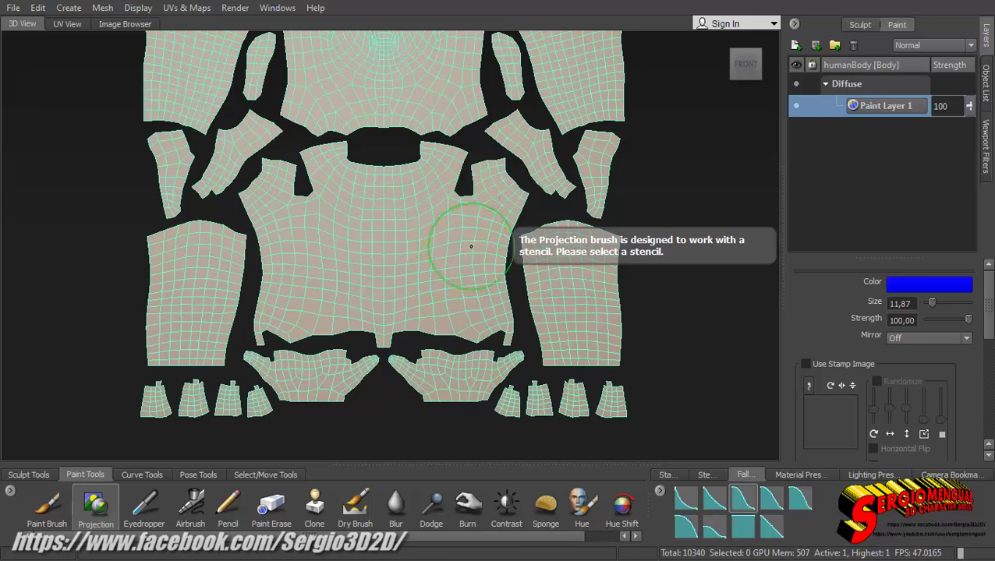
pyautogui.keyDown('alt'); pyautogui.moveTo(386, 197); pyautogui.dragTo(390, 180, button='middle'); pyautogui.keyUp('alt')
pyautogui.keyDown('alt'); pyautogui.moveTo(391, 180); pyautogui.dragTo(441, 291, button='right'); pyautogui.keyUp('alt')
pyautogui.moveTo(312, 193)
pyautogui.keyDown('alt'); pyautogui.mouseDown(button='middle')
pyautogui.moveTo(349, 209)
pyautogui.moveTo(434, 212)
pyautogui.mouseUp(button='middle'); pyautogui.keyUp('alt')
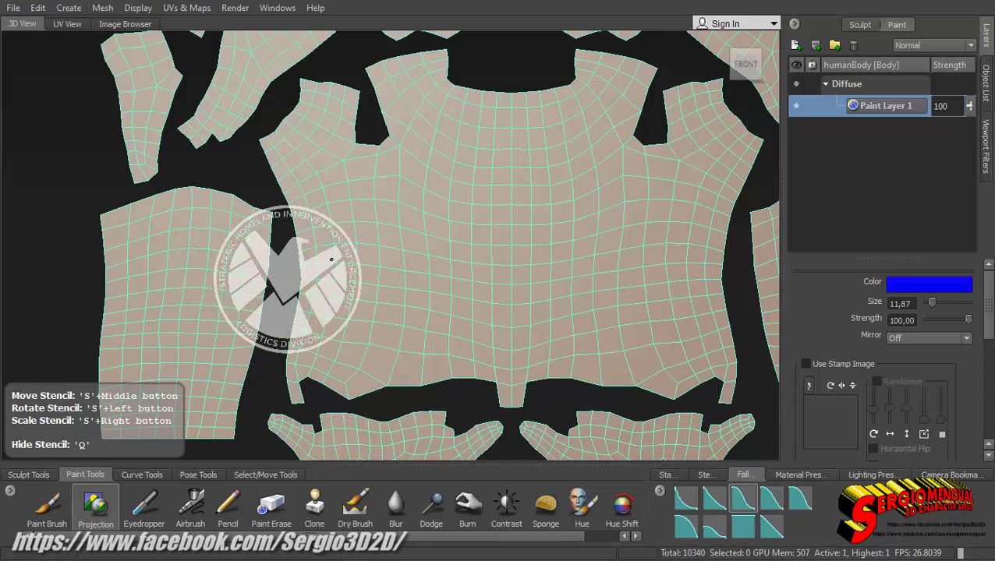
pyautogui.moveTo(315, 272); pyautogui.dragTo(237, 250, button='middle')
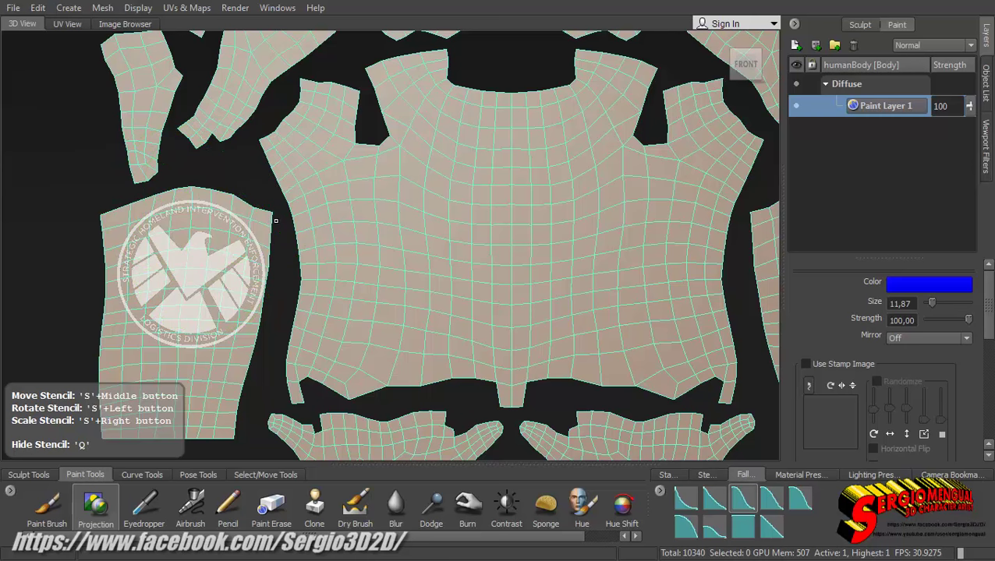
pyautogui.keyDown('alt'); pyautogui.moveTo(193, 272); pyautogui.dragTo(221, 233, button='middle'); pyautogui.keyUp('alt')
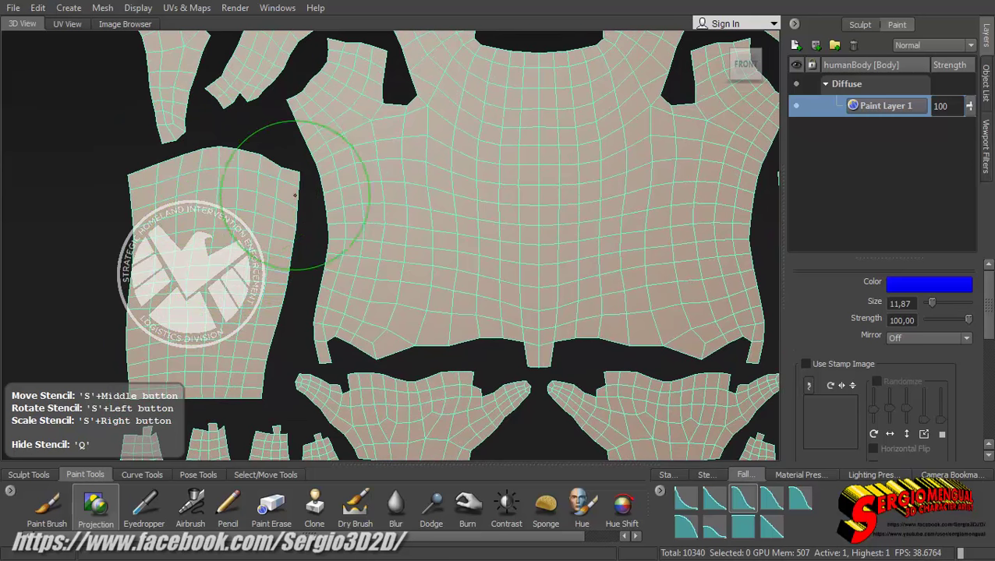
# Step: Enlarge and rotate the emblem stencil across the gap between the arm and torso UV islands, and project it in blue
pyautogui.keyDown('alt'); pyautogui.moveTo(360, 121); pyautogui.dragTo(328, 178, button='middle'); pyautogui.keyUp('alt')
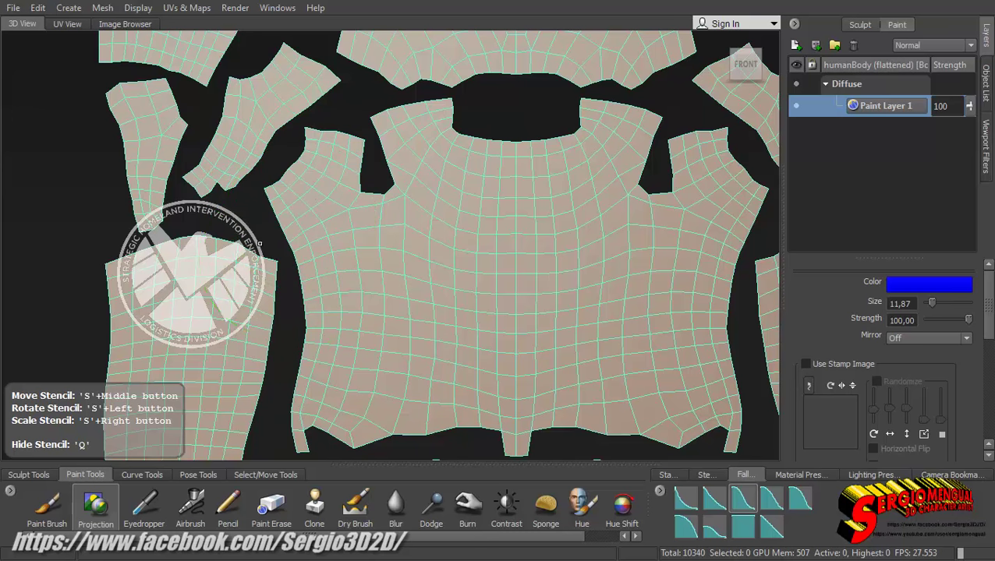
pyautogui.moveTo(259, 240); pyautogui.dragTo(304, 237, button='middle')
pyautogui.moveTo(304, 236); pyautogui.dragTo(320, 287, button='right')
pyautogui.moveTo(318, 286)
pyautogui.mouseDown()
pyautogui.moveTo(306, 248)
pyautogui.moveTo(312, 226)
pyautogui.mouseUp()
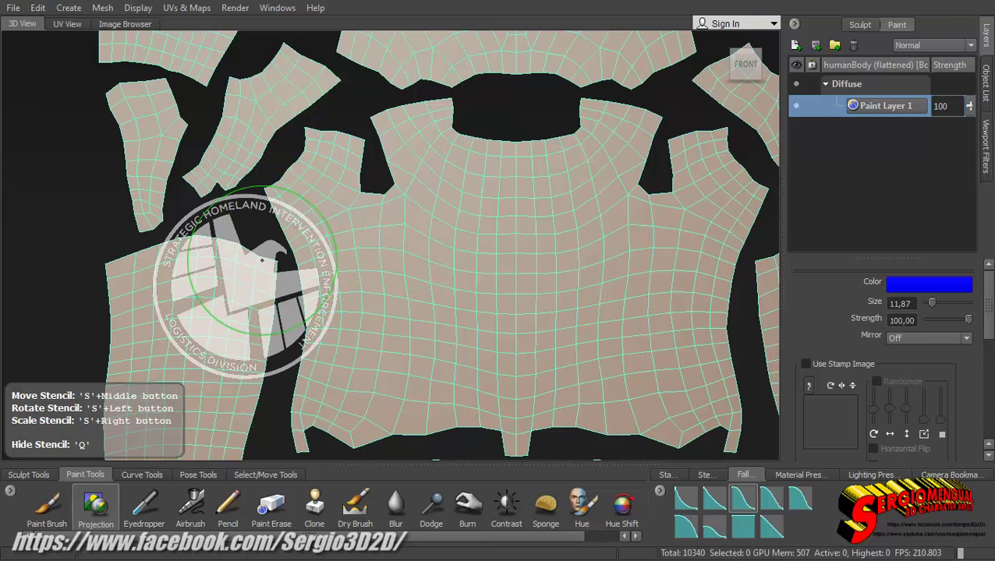
pyautogui.moveTo(219, 276)
pyautogui.mouseDown()
pyautogui.moveTo(213, 266)
pyautogui.moveTo(191, 288)
pyautogui.mouseUp()
pyautogui.moveTo(186, 346); pyautogui.dragTo(313, 256)
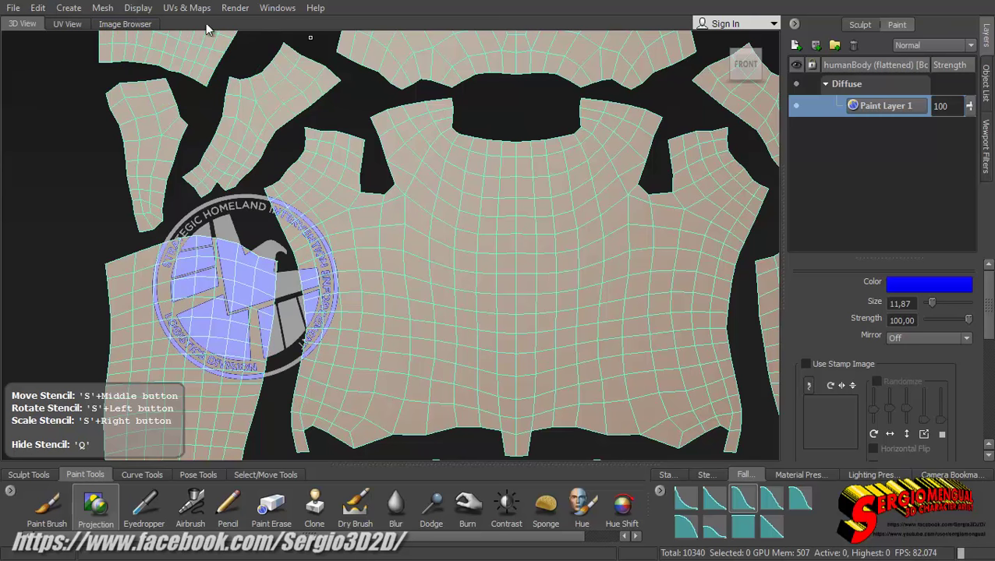
# Step: Unflatten the body mesh from UV space and turn off its wireframe display
pyautogui.click(188, 8)
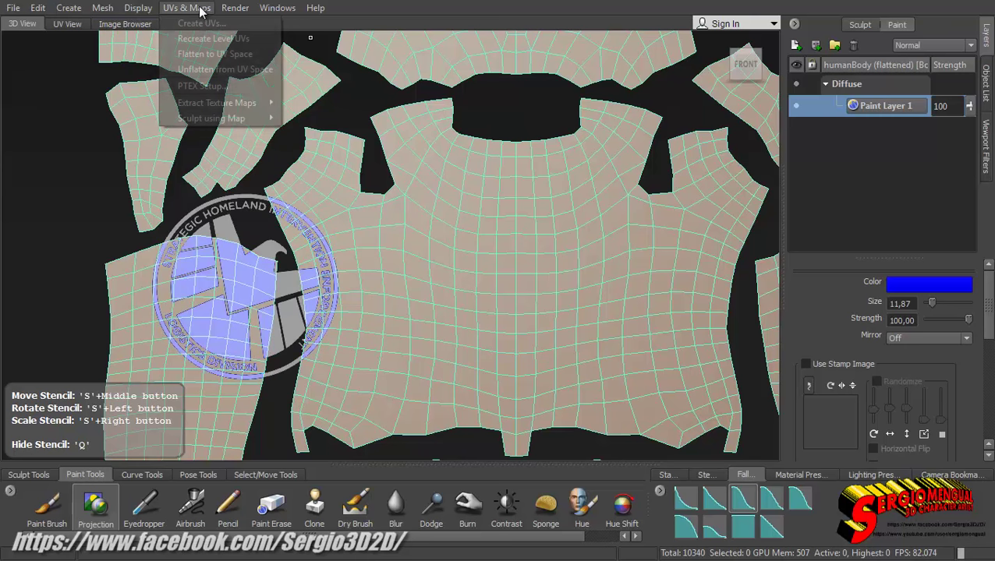
pyautogui.click(224, 70)
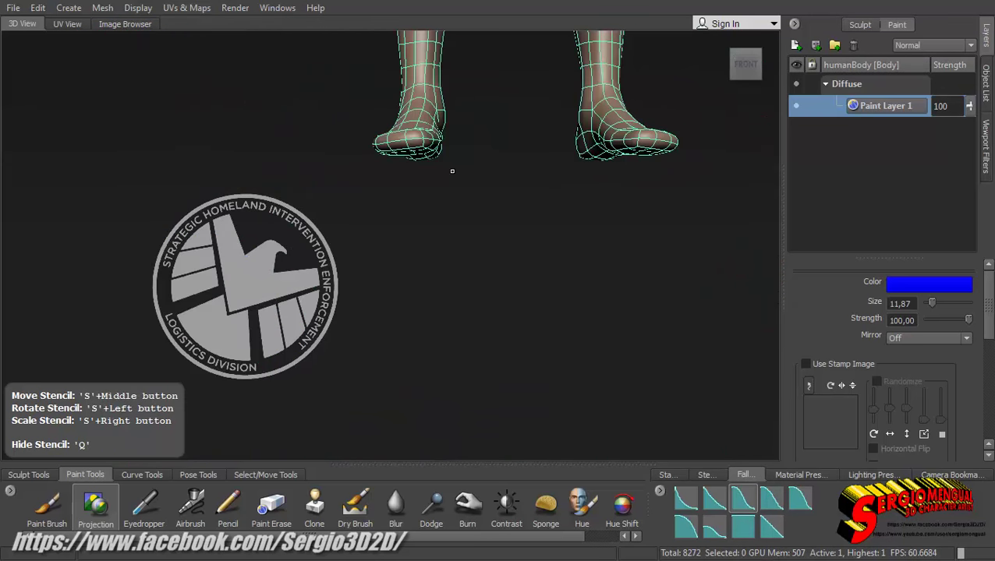
pyautogui.keyDown('alt'); pyautogui.moveTo(452, 171); pyautogui.dragTo(460, 444, button='middle'); pyautogui.keyUp('alt')
pyautogui.press('w')
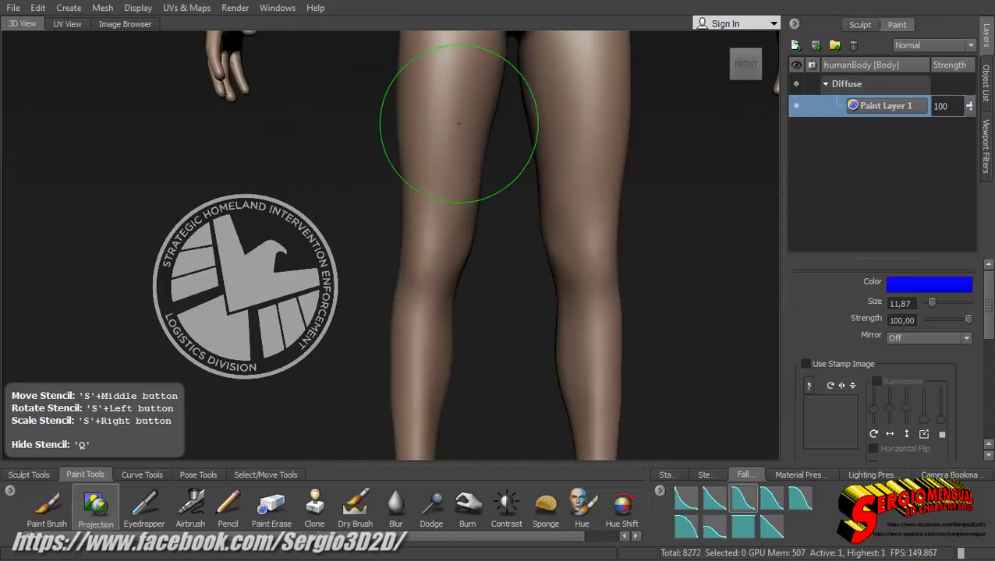
# Step: Examine how the blue emblem pieces wrap around the upper arm and fall on the back of the figure
pyautogui.keyDown('alt'); pyautogui.moveTo(459, 123); pyautogui.dragTo(450, 366, button='middle'); pyautogui.keyUp('alt')
pyautogui.moveTo(446, 157)
pyautogui.keyDown('alt'); pyautogui.mouseDown()
pyautogui.moveTo(586, 185)
pyautogui.moveTo(741, 178)
pyautogui.mouseUp(); pyautogui.keyUp('alt')
pyautogui.keyDown('alt'); pyautogui.moveTo(461, 198); pyautogui.dragTo(560, 202); pyautogui.keyUp('alt')
pyautogui.keyDown('alt'); pyautogui.moveTo(466, 213); pyautogui.dragTo(429, 136, button='right'); pyautogui.keyUp('alt')
pyautogui.moveTo(429, 136)
pyautogui.keyDown('alt'); pyautogui.mouseDown()
pyautogui.moveTo(475, 176)
pyautogui.moveTo(213, 158)
pyautogui.mouseUp(); pyautogui.keyUp('alt')
pyautogui.keyDown('alt'); pyautogui.moveTo(280, 149); pyautogui.dragTo(340, 154, button='middle'); pyautogui.keyUp('alt')
pyautogui.keyDown('alt'); pyautogui.moveTo(340, 155); pyautogui.dragTo(419, 214, button='right'); pyautogui.keyUp('alt')
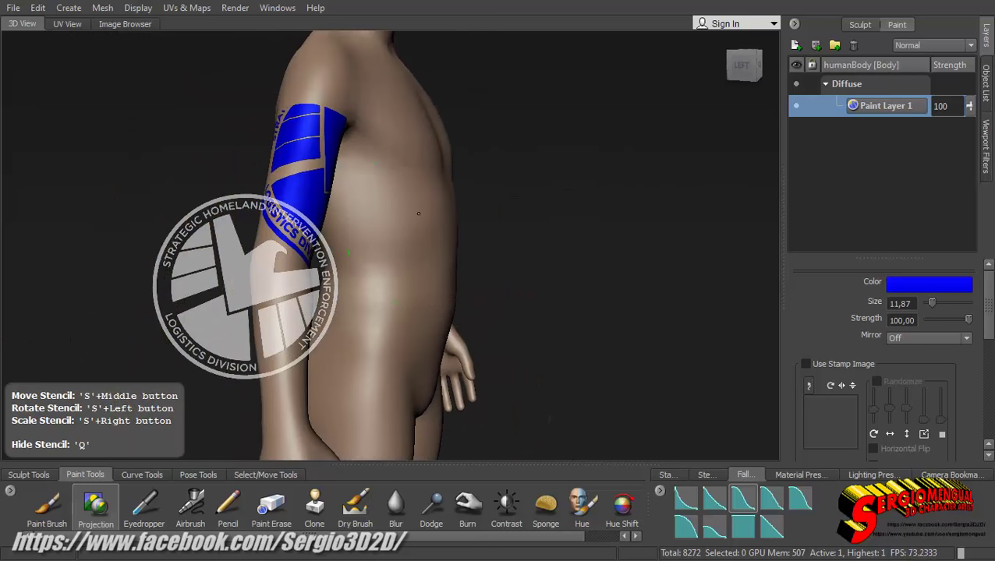
pyautogui.moveTo(418, 213)
pyautogui.keyDown('alt'); pyautogui.mouseDown()
pyautogui.moveTo(546, 234)
pyautogui.moveTo(499, 234)
pyautogui.moveTo(530, 247)
pyautogui.moveTo(485, 249)
pyautogui.moveTo(512, 289)
pyautogui.mouseUp(); pyautogui.keyUp('alt')
pyautogui.moveTo(460, 244)
pyautogui.keyDown('alt'); pyautogui.mouseDown()
pyautogui.moveTo(519, 251)
pyautogui.moveTo(426, 263)
pyautogui.moveTo(457, 173)
pyautogui.mouseUp(); pyautogui.keyUp('alt')
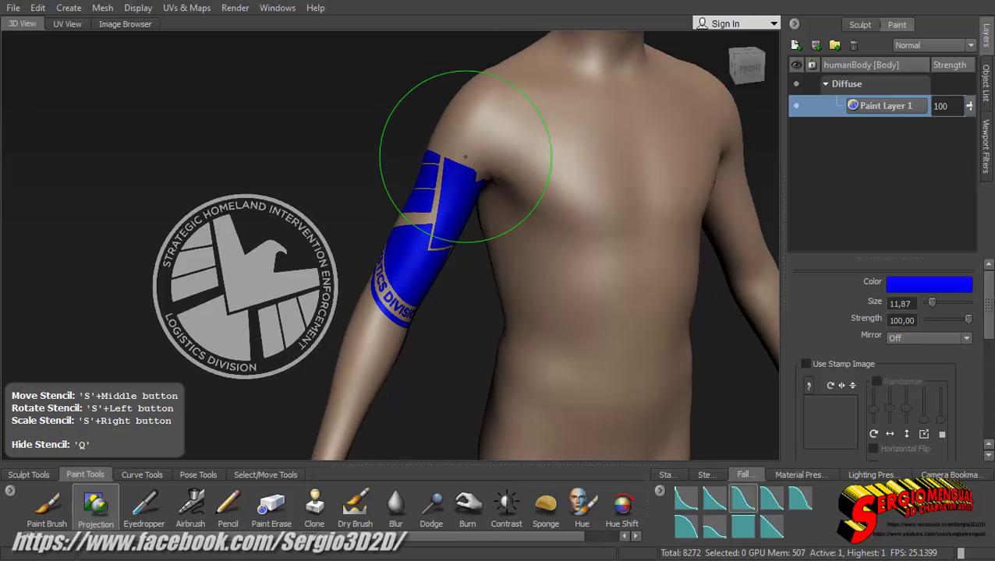
pyautogui.keyDown('alt'); pyautogui.moveTo(435, 142); pyautogui.dragTo(384, 134, button='middle'); pyautogui.keyUp('alt')
pyautogui.keyDown('alt'); pyautogui.moveTo(473, 222); pyautogui.dragTo(391, 189); pyautogui.keyUp('alt')
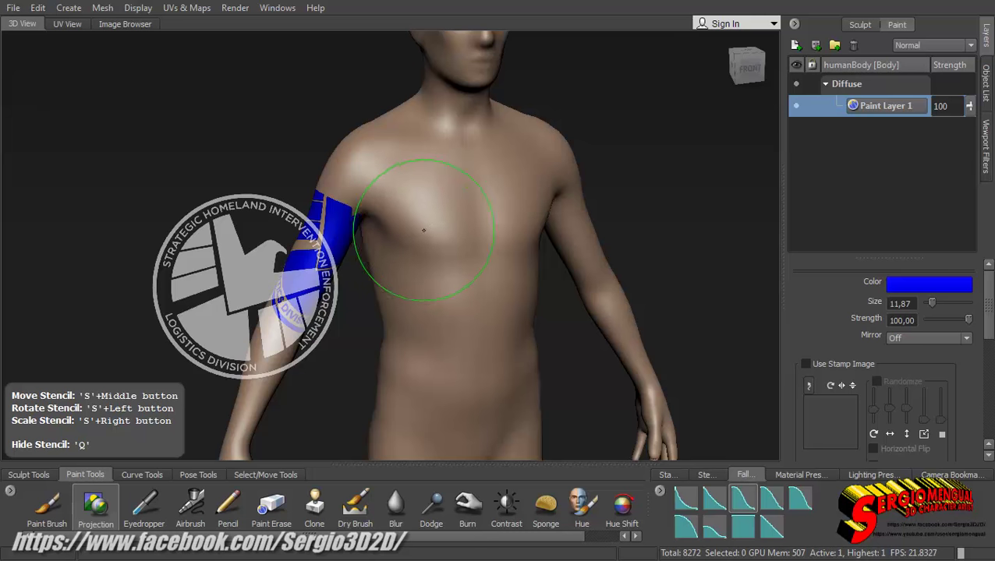
pyautogui.moveTo(424, 230)
pyautogui.keyDown('alt'); pyautogui.mouseDown()
pyautogui.moveTo(474, 256)
pyautogui.moveTo(588, 263)
pyautogui.moveTo(513, 221)
pyautogui.mouseUp(); pyautogui.keyUp('alt')
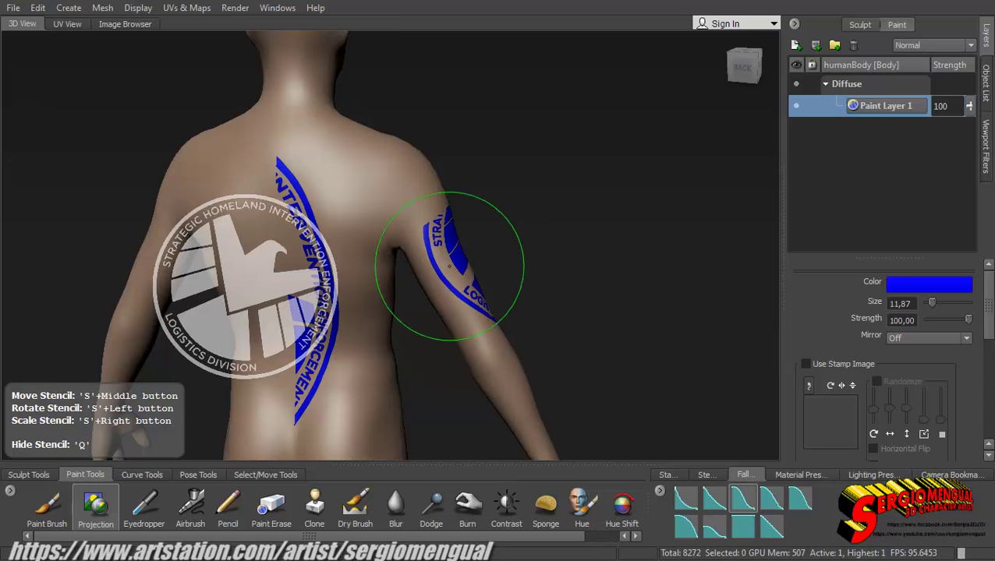
pyautogui.keyDown('alt'); pyautogui.moveTo(440, 253); pyautogui.dragTo(327, 275); pyautogui.keyUp('alt')
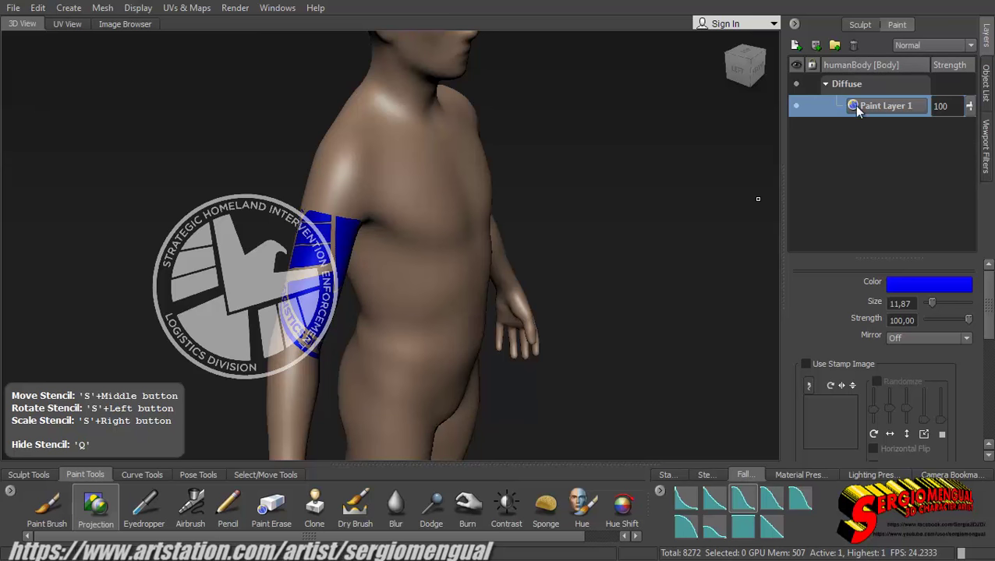
# Step: Clear the painted contents of Paint Layer 1 on the body
pyautogui.rightClick(880, 110)
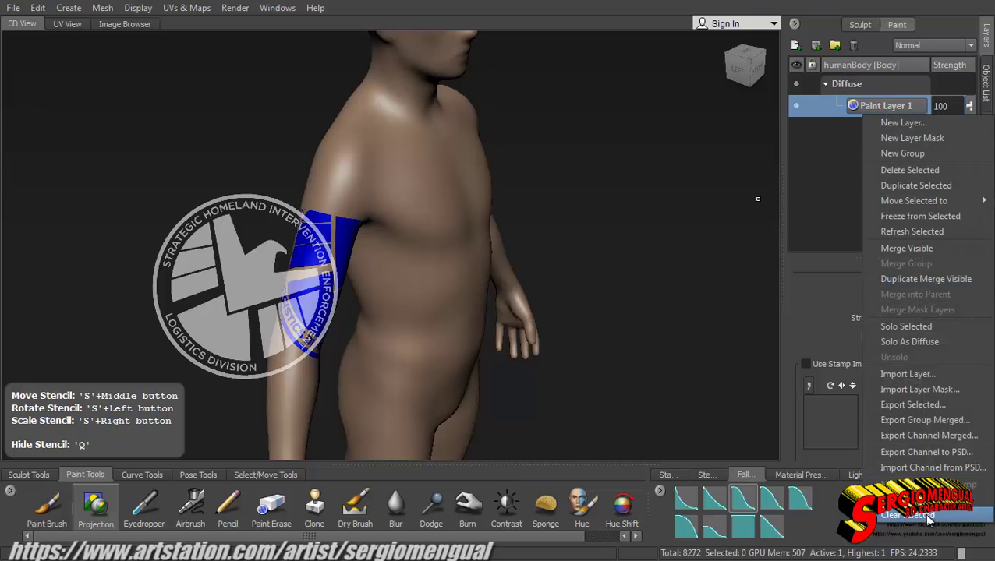
pyautogui.click(931, 519)
pyautogui.keyDown('alt'); pyautogui.moveTo(466, 234); pyautogui.dragTo(452, 210); pyautogui.keyUp('alt')
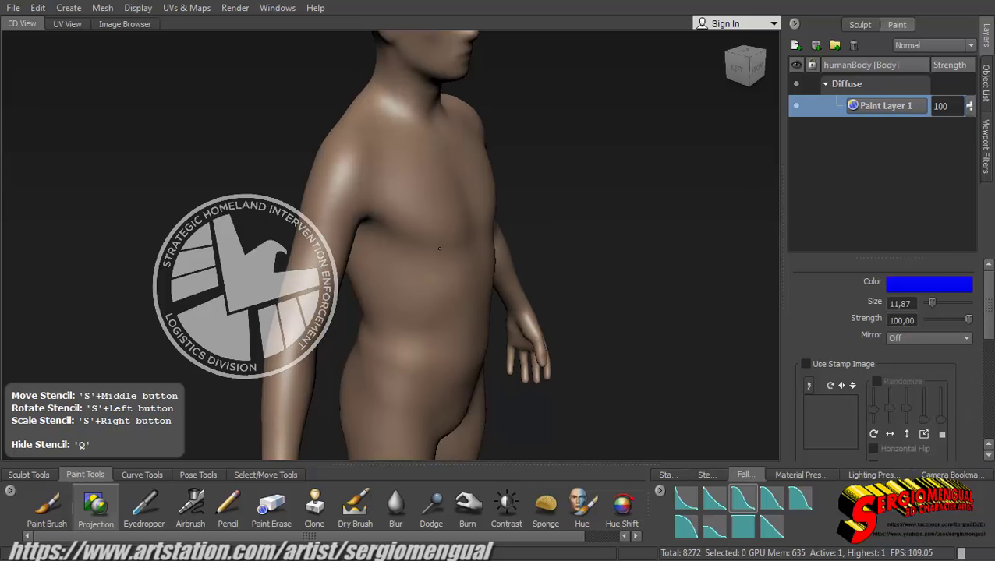
# Step: Make the hidden plane object visible and view it from the side of the upper arm
pyautogui.click(987, 86)
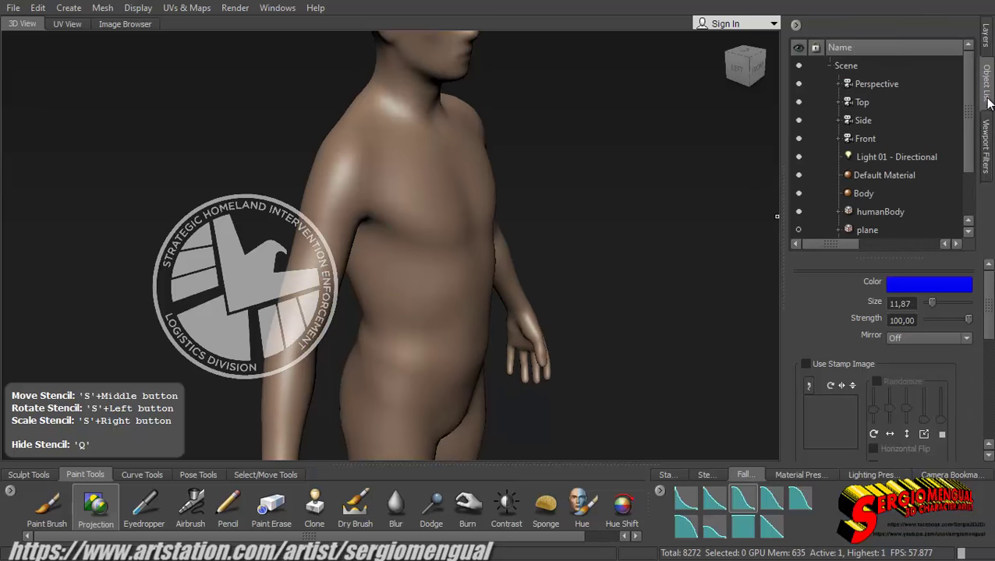
pyautogui.click(799, 229)
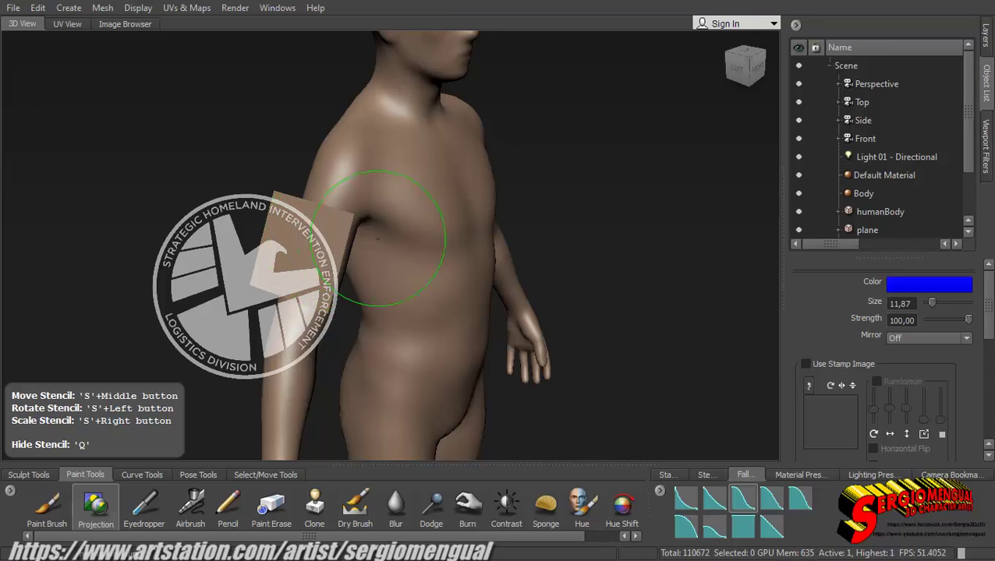
pyautogui.moveTo(379, 237)
pyautogui.keyDown('alt'); pyautogui.mouseDown()
pyautogui.moveTo(459, 247)
pyautogui.moveTo(400, 312)
pyautogui.moveTo(396, 236)
pyautogui.mouseUp(); pyautogui.keyUp('alt')
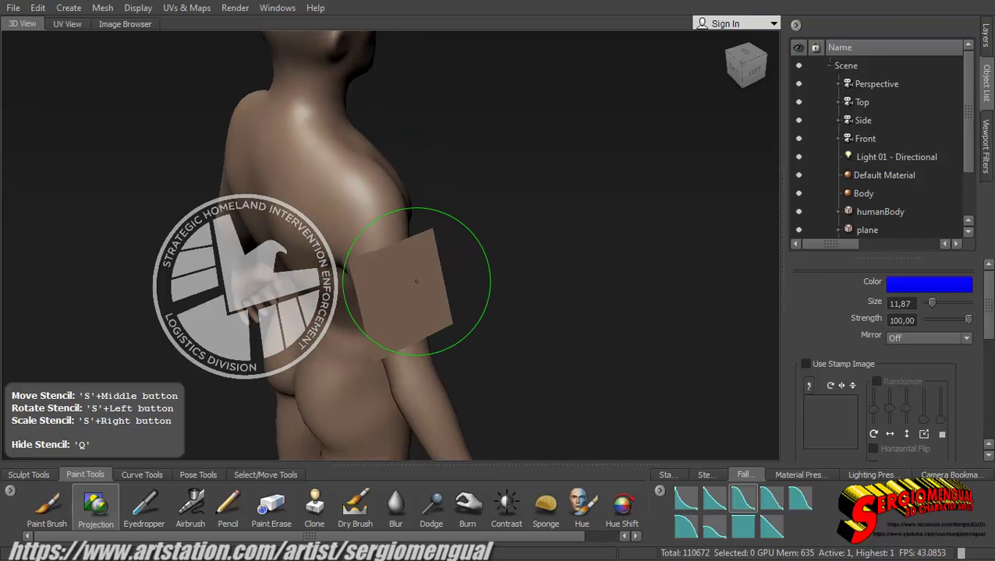
pyautogui.moveTo(401, 280)
pyautogui.keyDown('alt'); pyautogui.mouseDown()
pyautogui.moveTo(344, 250)
pyautogui.moveTo(286, 243)
pyautogui.mouseUp(); pyautogui.keyUp('alt')
pyautogui.keyDown('alt'); pyautogui.moveTo(342, 227); pyautogui.dragTo(400, 233, button='middle'); pyautogui.keyUp('alt')
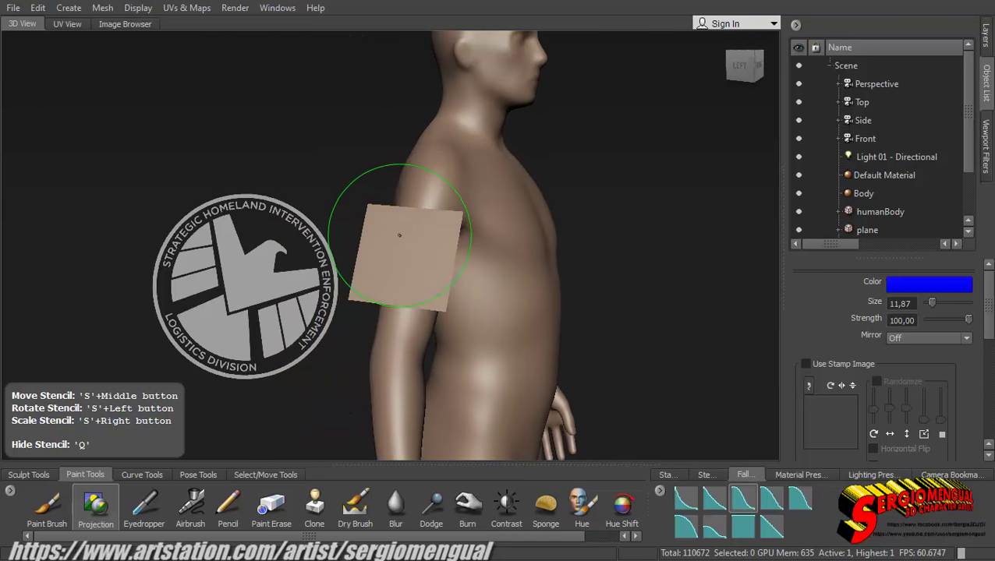
pyautogui.keyDown('alt'); pyautogui.moveTo(400, 233); pyautogui.dragTo(405, 280, button='right'); pyautogui.keyUp('alt')
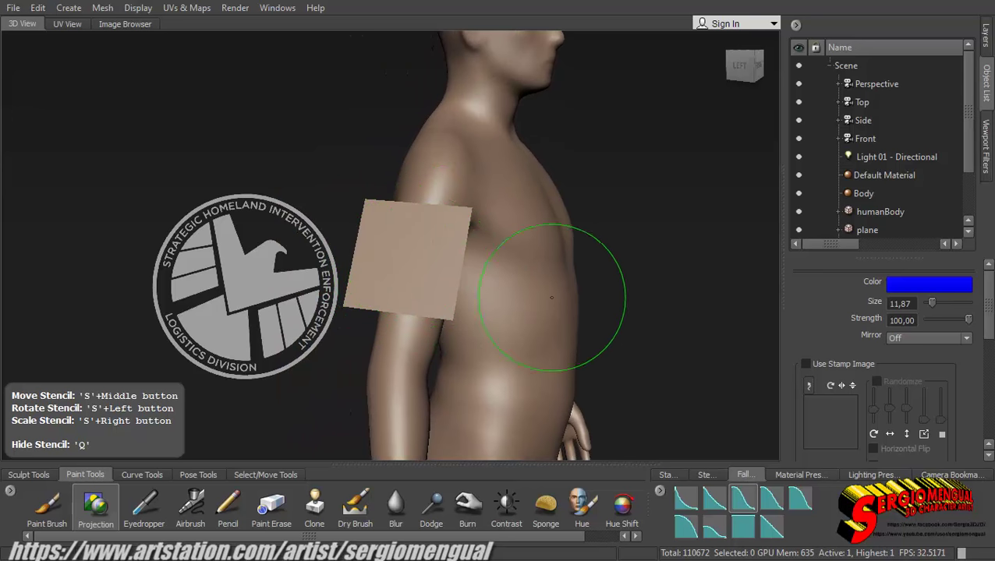
pyautogui.keyDown('alt'); pyautogui.moveTo(533, 277); pyautogui.dragTo(534, 241); pyautogui.keyUp('alt')
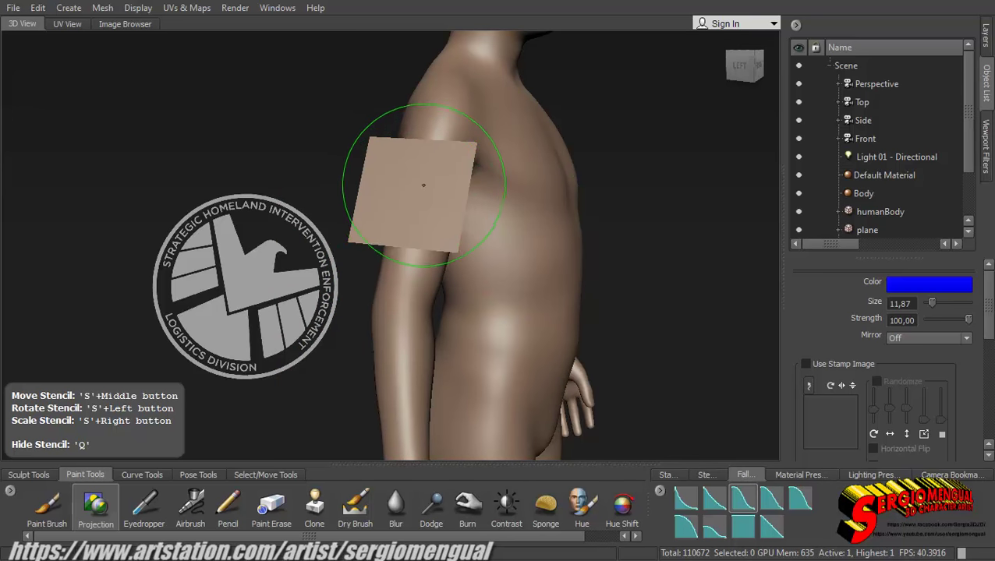
pyautogui.moveTo(420, 178)
pyautogui.keyDown('alt'); pyautogui.mouseDown()
pyautogui.moveTo(373, 197)
pyautogui.moveTo(455, 206)
pyautogui.mouseUp(); pyautogui.keyUp('alt')
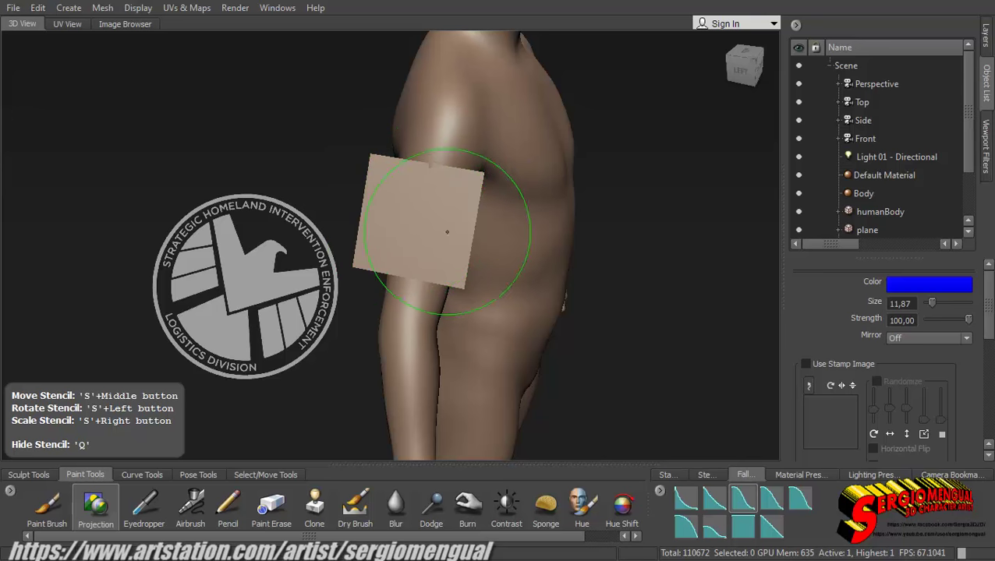
# Step: Lock the humanBody model behind the plane
pyautogui.keyDown('alt'); pyautogui.moveTo(437, 198); pyautogui.dragTo(416, 212, button='middle'); pyautogui.keyUp('alt')
pyautogui.keyDown('alt'); pyautogui.moveTo(415, 213); pyautogui.dragTo(442, 291, button='right'); pyautogui.keyUp('alt')
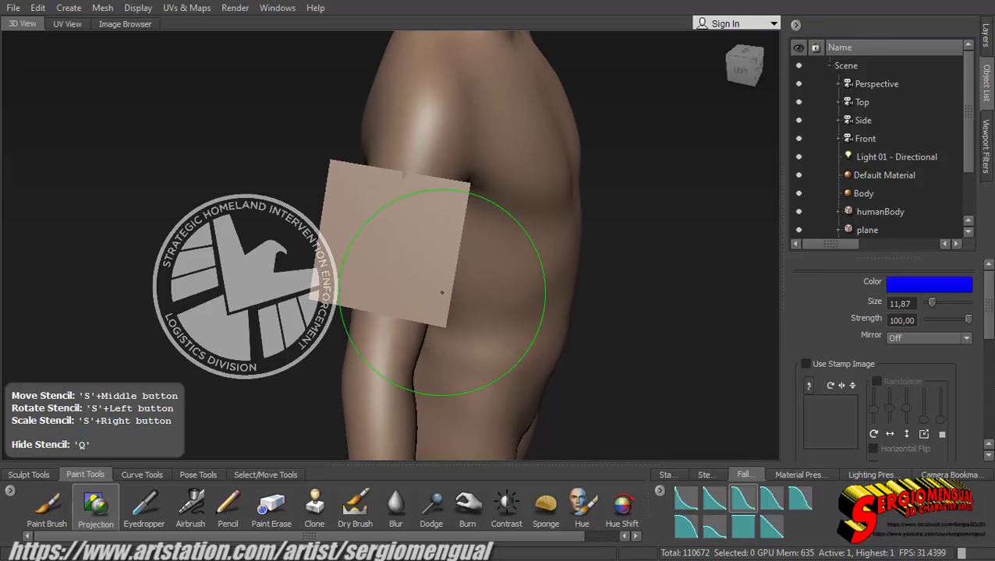
pyautogui.rightClick(521, 147)
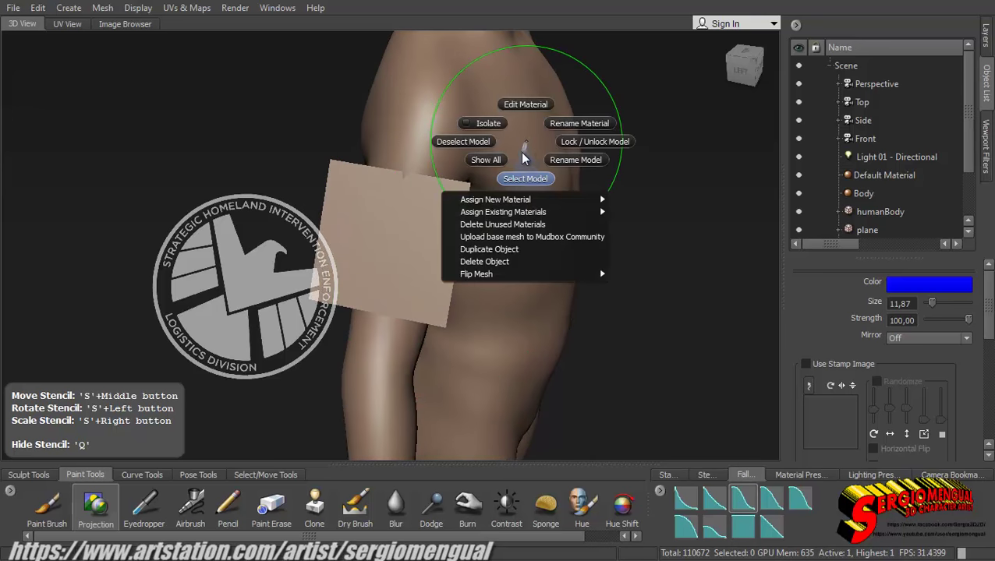
pyautogui.click(579, 154)
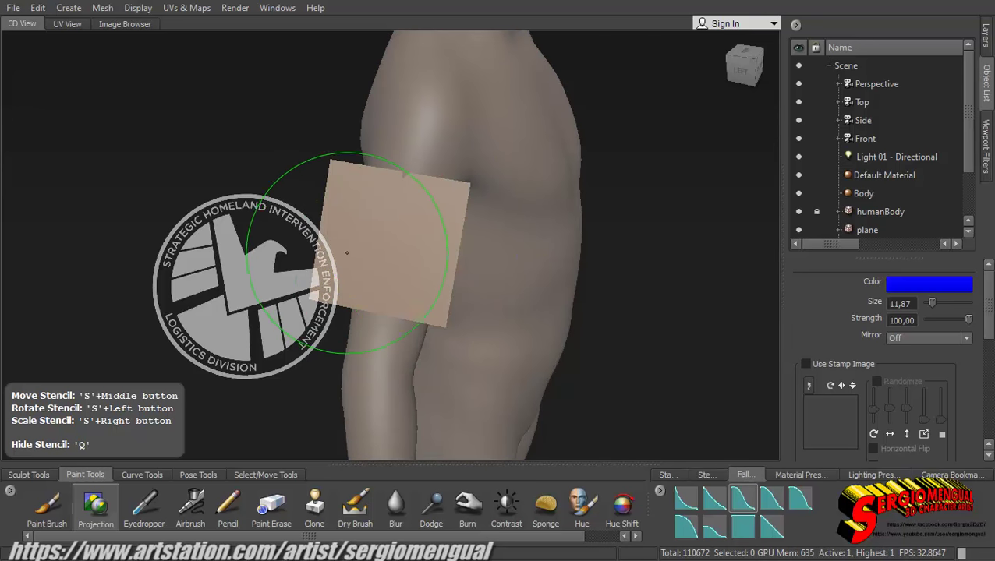
# Step: Shrink, rotate and move the emblem stencil so it sits centered and aligned within the square plane
pyautogui.moveTo(333, 251); pyautogui.dragTo(491, 229, button='middle')
pyautogui.moveTo(491, 229); pyautogui.dragTo(417, 217, button='right')
pyautogui.moveTo(418, 238)
pyautogui.mouseDown()
pyautogui.moveTo(424, 213)
pyautogui.moveTo(497, 190)
pyautogui.moveTo(484, 199)
pyautogui.mouseUp()
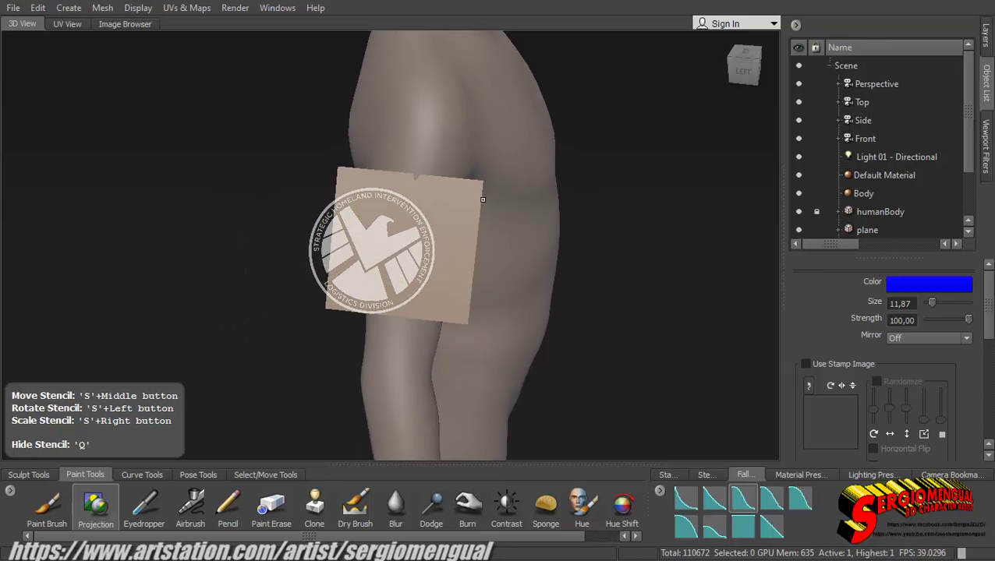
pyautogui.moveTo(423, 232); pyautogui.dragTo(454, 224, button='middle')
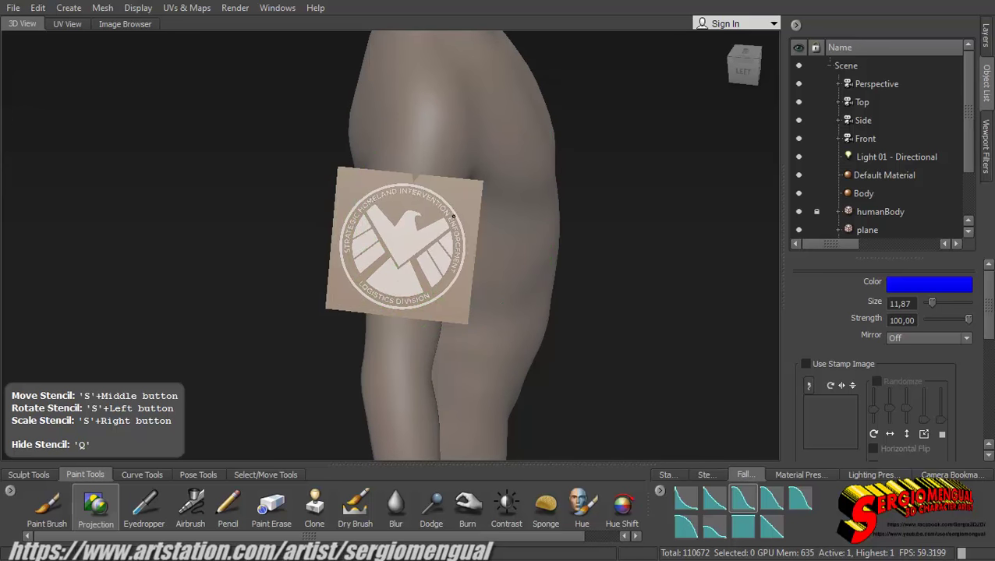
pyautogui.moveTo(457, 221); pyautogui.dragTo(453, 231, button='right')
pyautogui.moveTo(453, 231); pyautogui.dragTo(459, 225, button='middle')
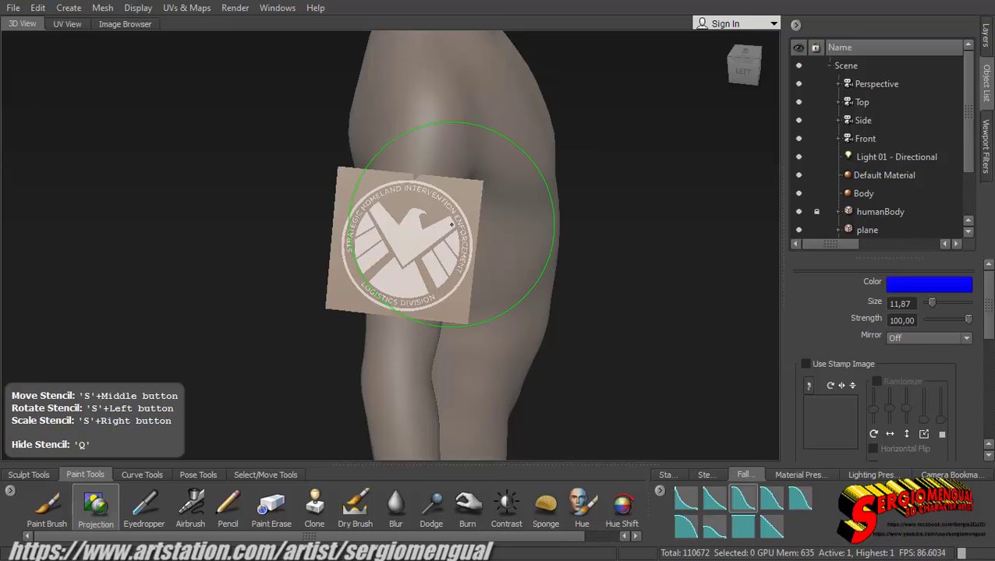
# Step: Enlarge the brush to size 18.27, switch to the Paint Brush tool and open its color chooser
pyautogui.moveTo(418, 240); pyautogui.dragTo(429, 229)
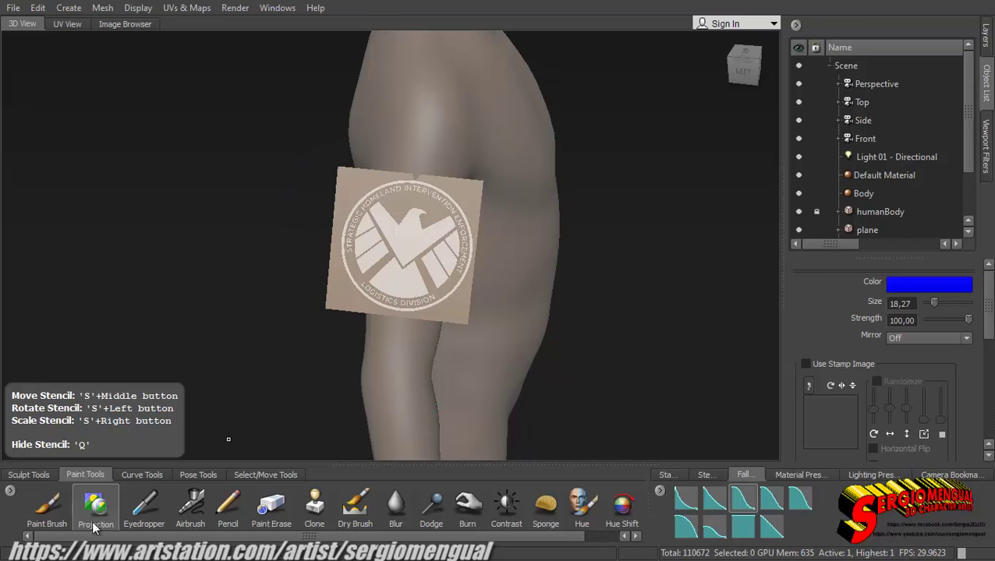
pyautogui.click(56, 503)
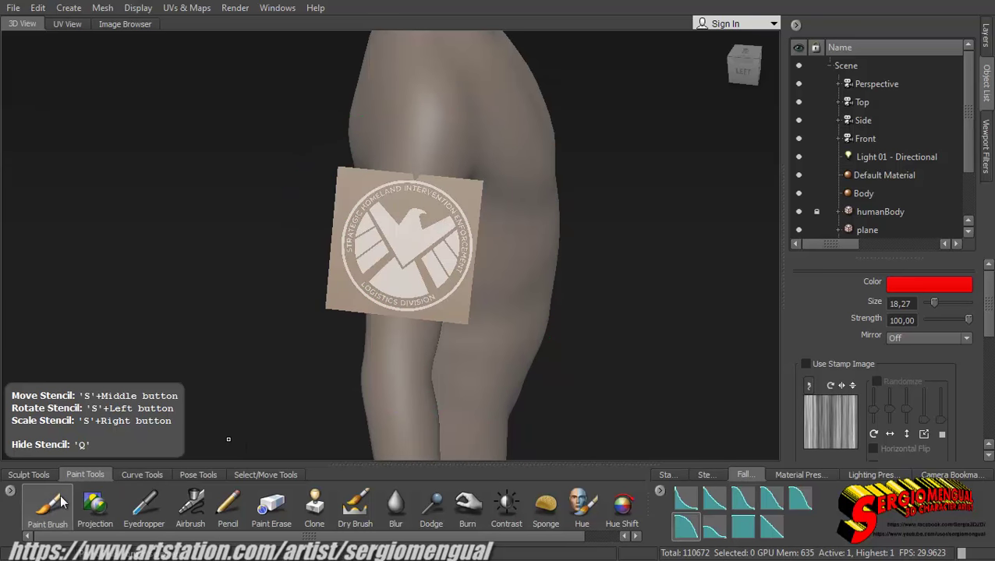
pyautogui.click(930, 288)
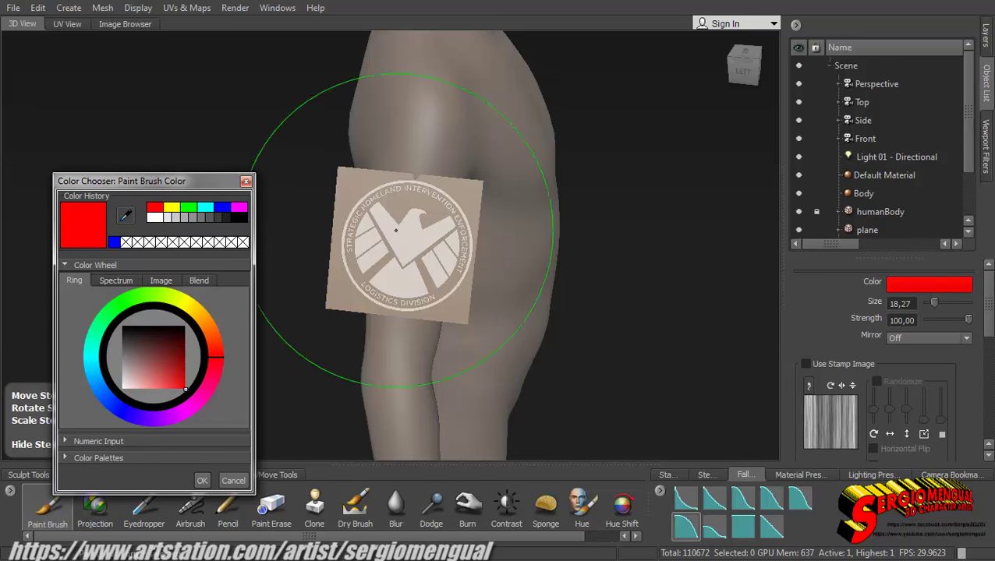
# Step: Create a Diffuse paint layer for the plane at size 2048, saved as TIFF [8 bit, RGBA]
pyautogui.click(407, 264)
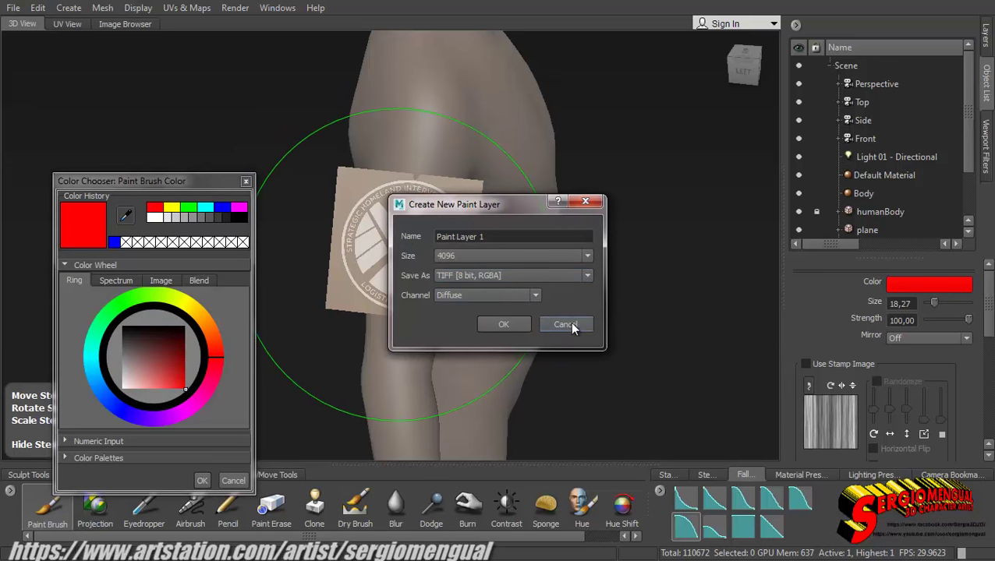
pyautogui.click(584, 257)
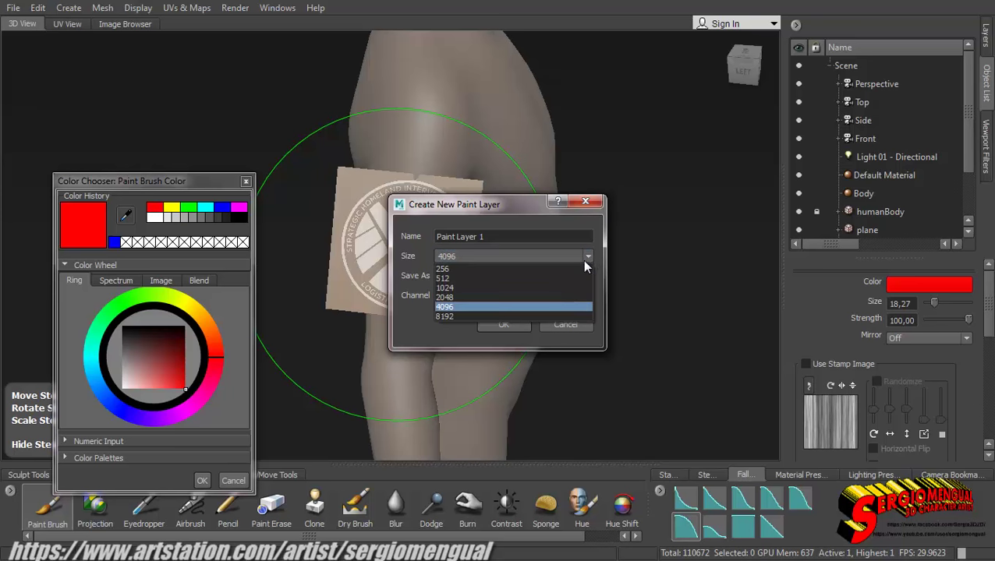
pyautogui.click(461, 297)
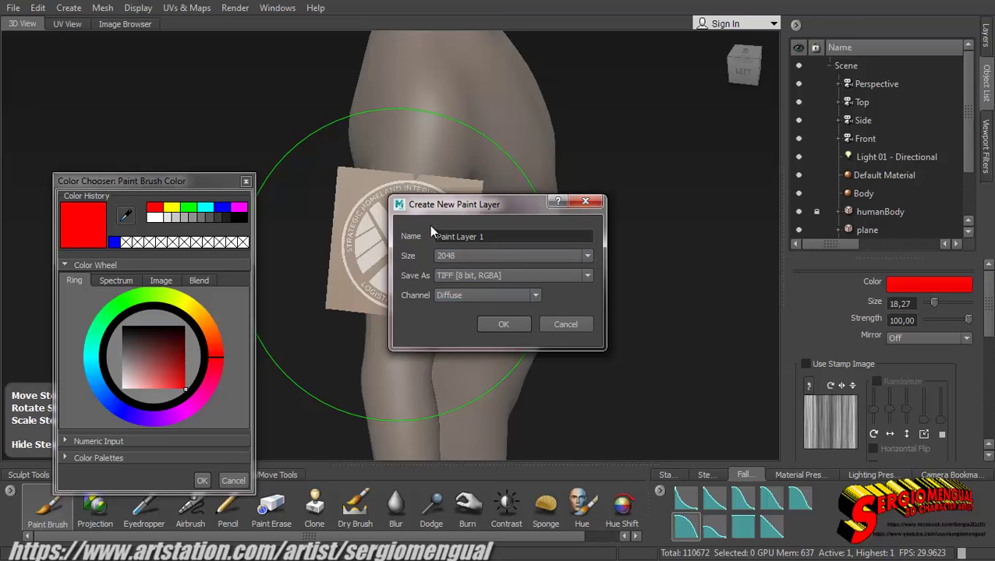
pyautogui.click(504, 326)
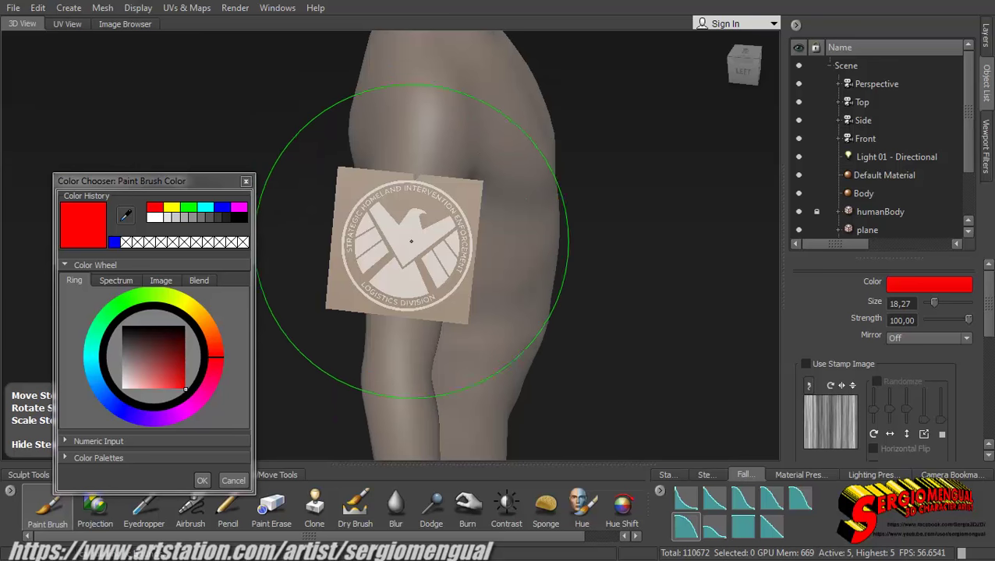
# Step: Paint the emblem in red through the stencil onto the plane, and hide the stencil to view it close up
pyautogui.moveTo(395, 258)
pyautogui.mouseDown()
pyautogui.moveTo(416, 230)
pyautogui.moveTo(418, 257)
pyautogui.moveTo(436, 226)
pyautogui.moveTo(430, 218)
pyautogui.moveTo(474, 264)
pyautogui.mouseUp()
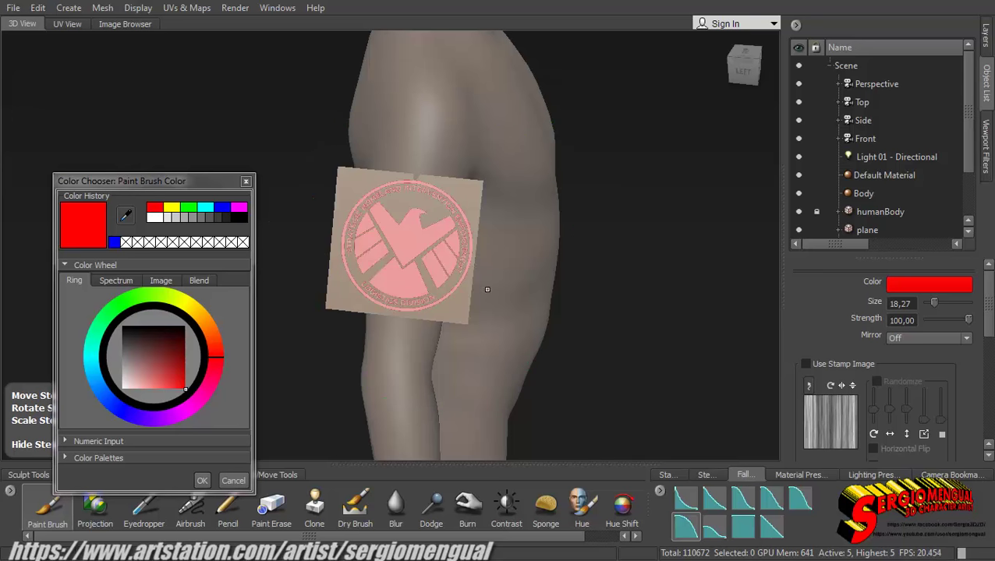
pyautogui.press('q')
pyautogui.moveTo(495, 273)
pyautogui.keyDown('alt'); pyautogui.mouseDown(button='right')
pyautogui.moveTo(524, 380)
pyautogui.moveTo(490, 343)
pyautogui.mouseUp(button='right'); pyautogui.keyUp('alt')
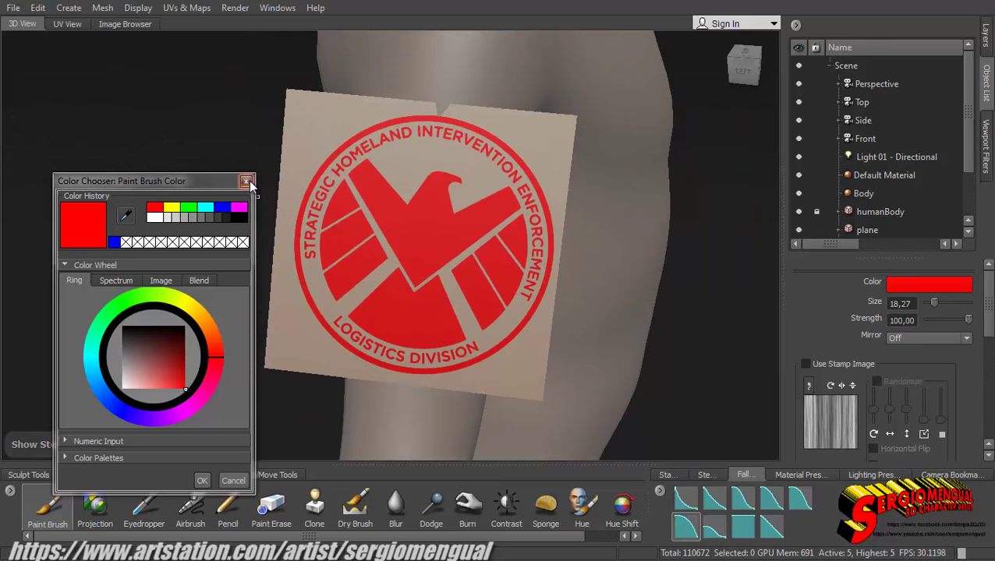
# Step: Close the color chooser and unlock the human body model
pyautogui.click(245, 181)
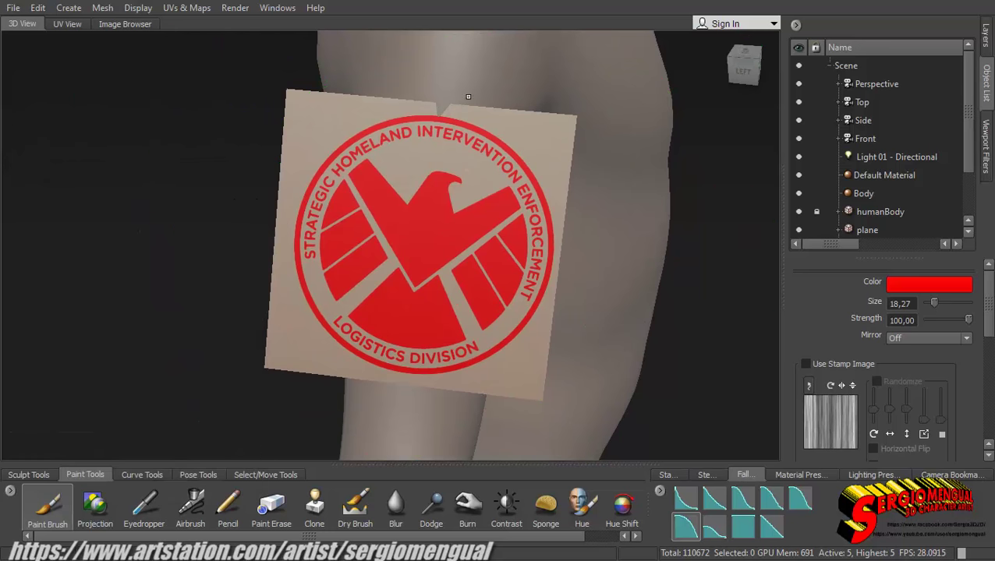
pyautogui.keyDown('alt'); pyautogui.moveTo(476, 102); pyautogui.dragTo(453, 173, button='middle'); pyautogui.keyUp('alt')
pyautogui.keyDown('alt'); pyautogui.moveTo(453, 172); pyautogui.dragTo(386, 116, button='right'); pyautogui.keyUp('alt')
pyautogui.rightClick(438, 171)
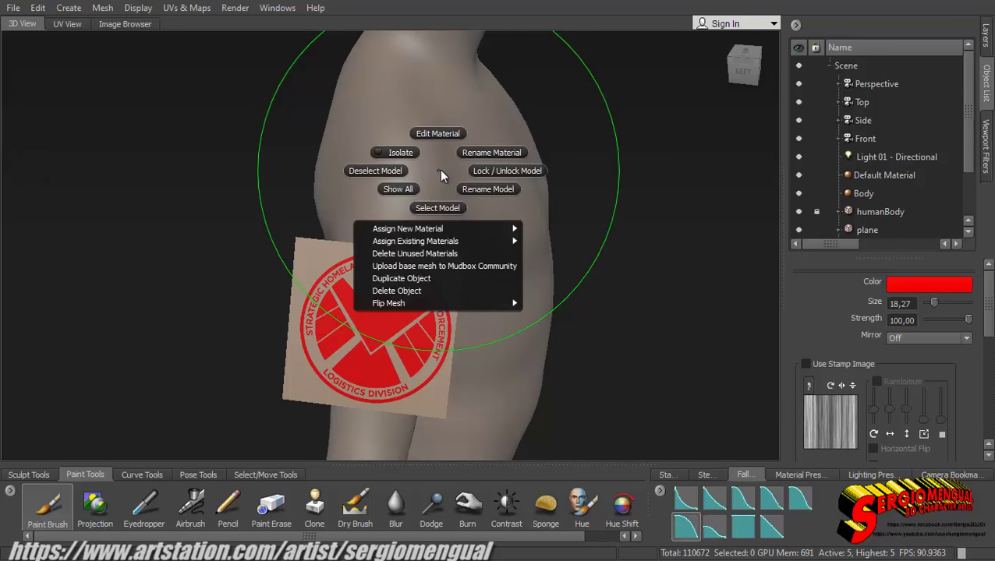
pyautogui.click(490, 173)
# Step: Select the emblem plane and make its Sculpt Layer 1 visible so that the plane wraps around the upper arm
pyautogui.moveTo(419, 277)
pyautogui.keyDown('alt'); pyautogui.mouseDown()
pyautogui.moveTo(339, 259)
pyautogui.moveTo(289, 294)
pyautogui.mouseUp(); pyautogui.keyUp('alt')
pyautogui.rightClick(285, 283)
pyautogui.click(284, 302)
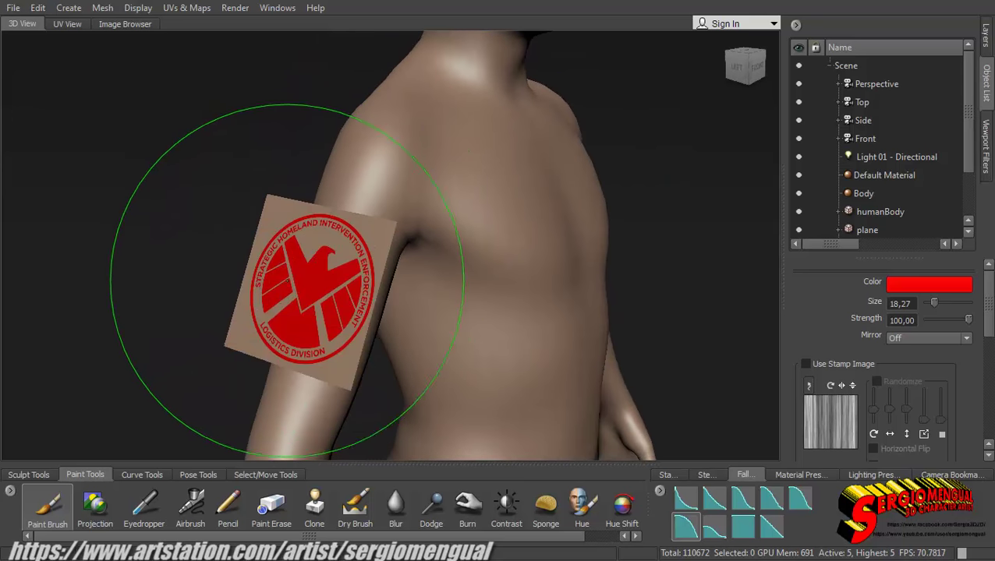
pyautogui.click(985, 36)
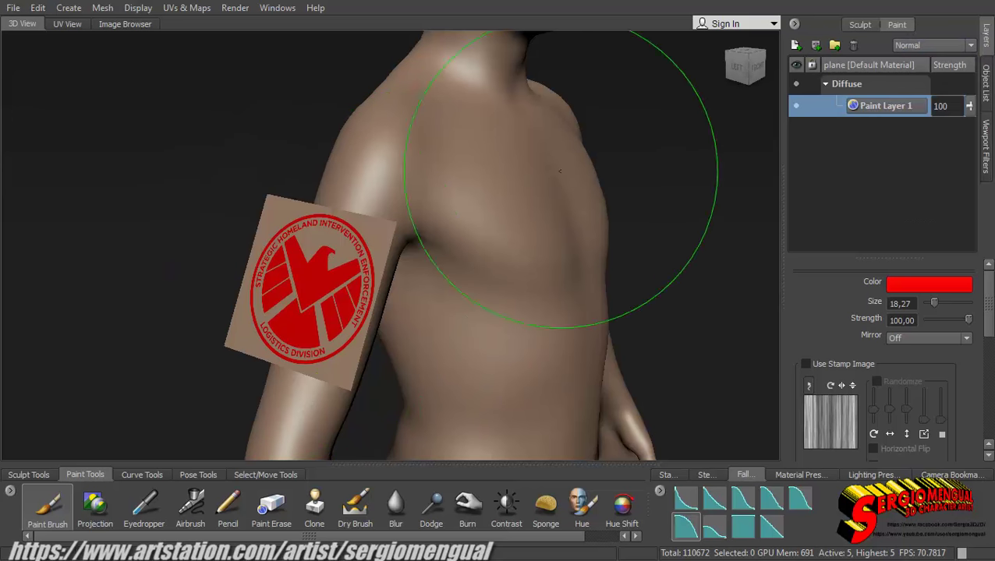
pyautogui.click(859, 26)
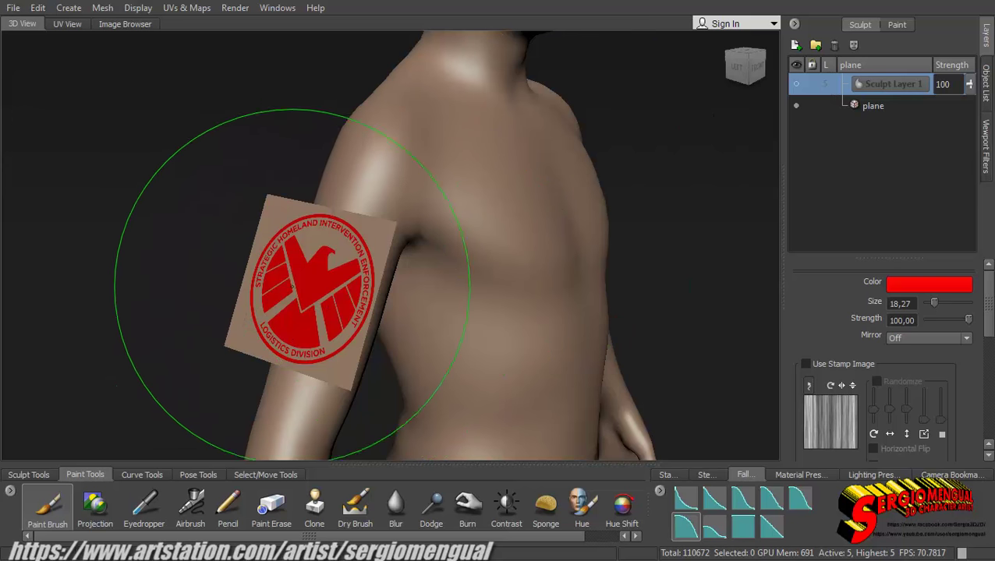
pyautogui.keyDown('alt'); pyautogui.moveTo(296, 289); pyautogui.dragTo(309, 300); pyautogui.keyUp('alt')
pyautogui.moveTo(310, 301); pyautogui.dragTo(333, 247, button='middle')
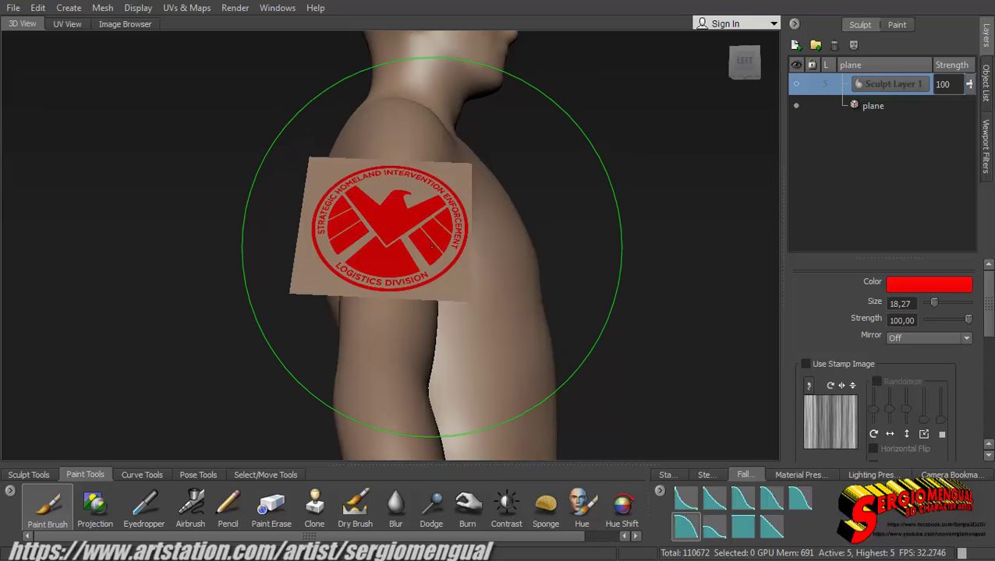
pyautogui.keyDown('alt'); pyautogui.moveTo(402, 233); pyautogui.dragTo(439, 260); pyautogui.keyUp('alt')
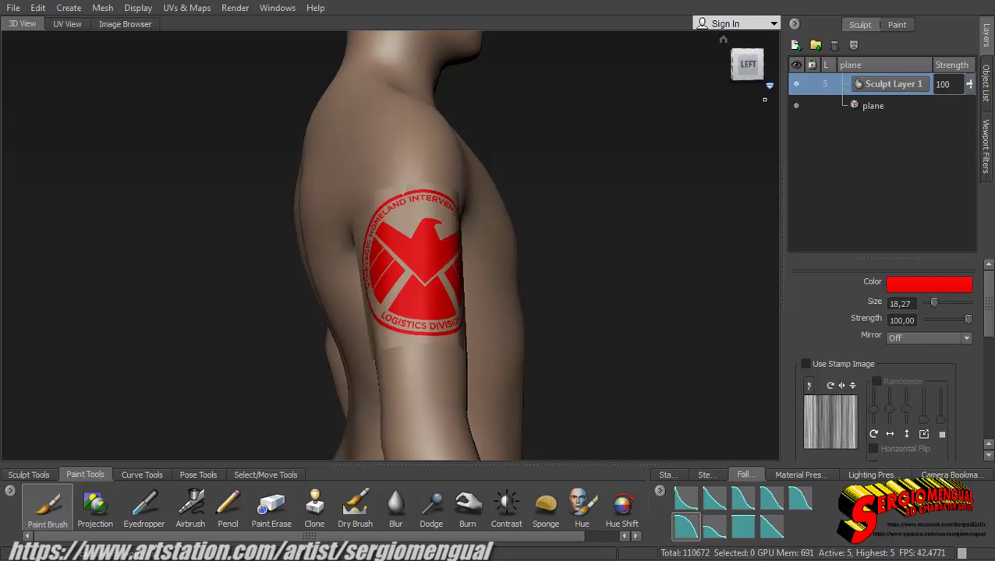
# Step: Examine how the emblem plane wraps around the upper arm from the back, side and front
pyautogui.moveTo(466, 278); pyautogui.dragTo(581, 270)
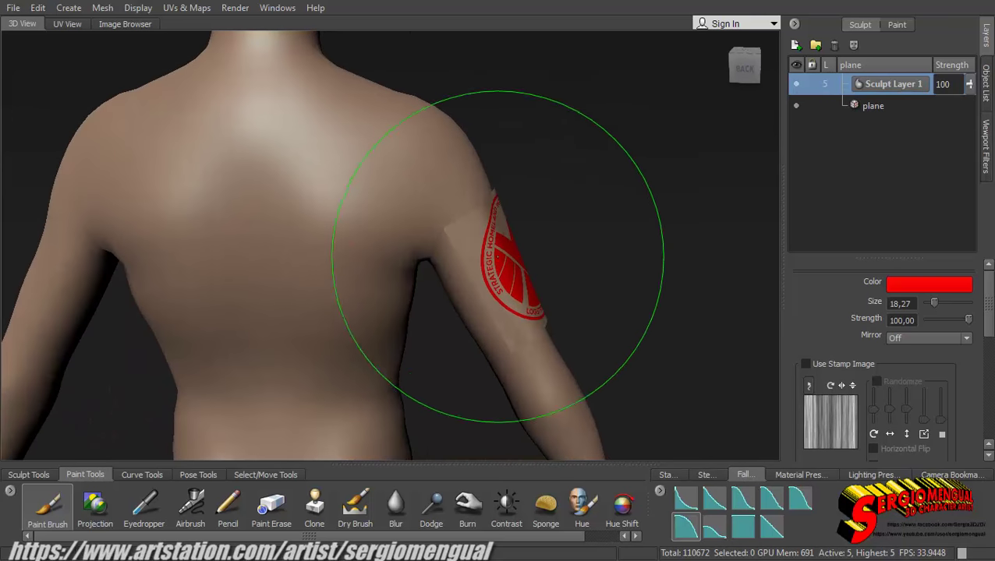
pyautogui.moveTo(518, 259)
pyautogui.keyDown('alt'); pyautogui.mouseDown()
pyautogui.moveTo(398, 335)
pyautogui.moveTo(304, 309)
pyautogui.moveTo(180, 234)
pyautogui.moveTo(464, 271)
pyautogui.moveTo(491, 262)
pyautogui.moveTo(349, 272)
pyautogui.moveTo(503, 276)
pyautogui.moveTo(497, 306)
pyautogui.moveTo(233, 274)
pyautogui.moveTo(497, 324)
pyautogui.mouseUp(); pyautogui.keyUp('alt')
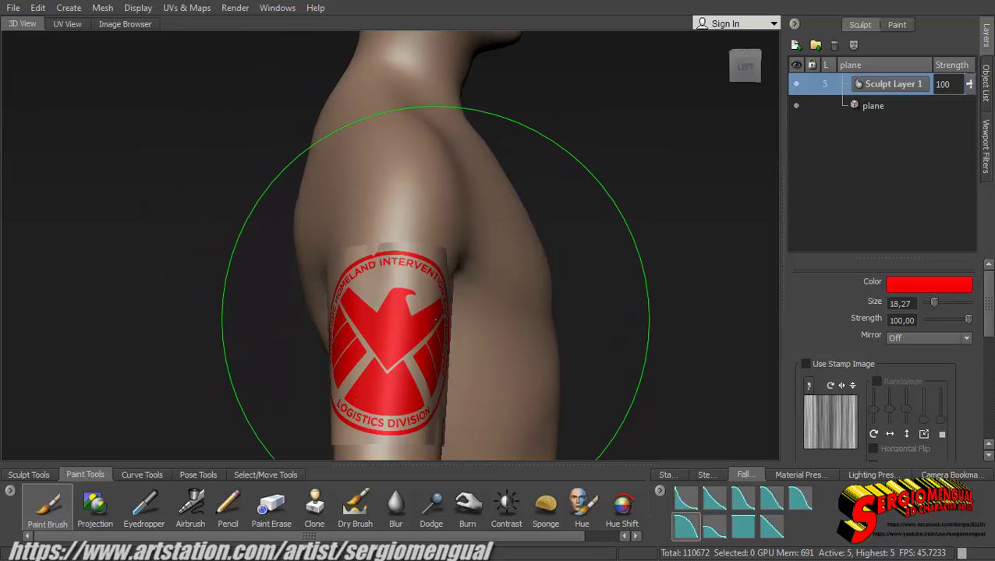
pyautogui.keyDown('alt'); pyautogui.moveTo(477, 249); pyautogui.dragTo(427, 171, button='right'); pyautogui.keyUp('alt')
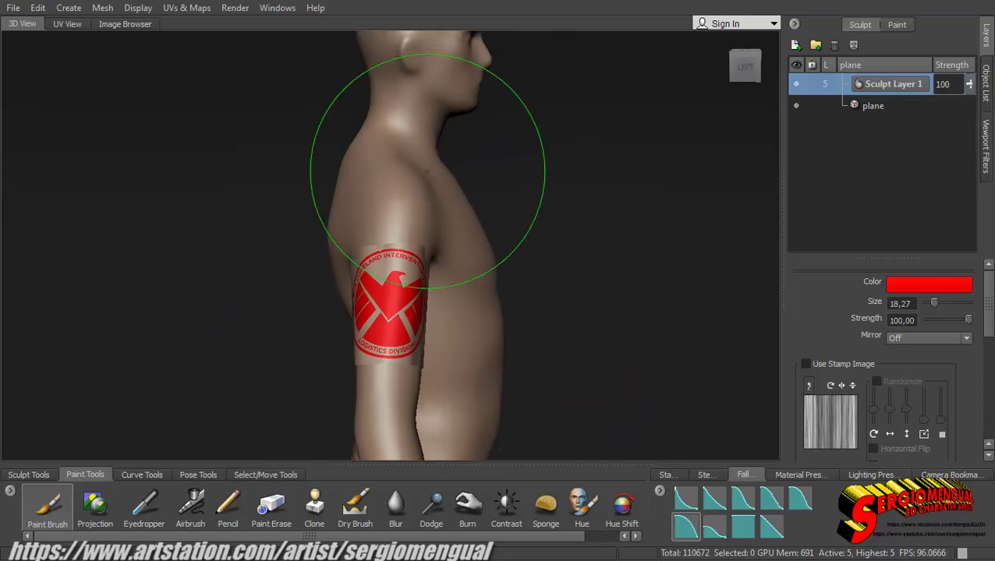
pyautogui.keyDown('alt'); pyautogui.moveTo(427, 171); pyautogui.dragTo(282, 250); pyautogui.keyUp('alt')
pyautogui.keyDown('alt'); pyautogui.moveTo(355, 255); pyautogui.dragTo(528, 260); pyautogui.keyUp('alt')
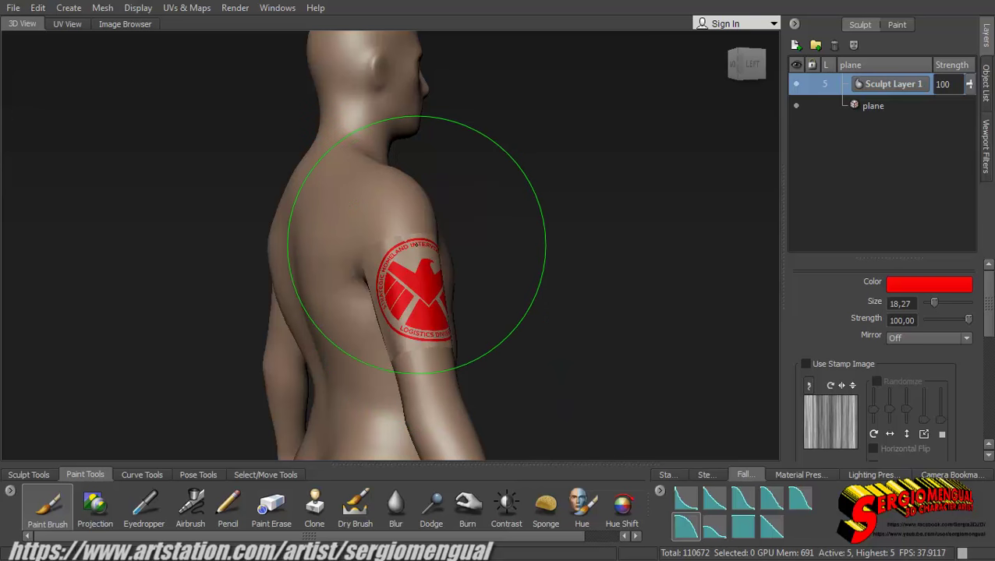
pyautogui.moveTo(419, 233)
pyautogui.keyDown('alt'); pyautogui.mouseDown()
pyautogui.moveTo(285, 240)
pyautogui.moveTo(359, 197)
pyautogui.moveTo(291, 182)
pyautogui.mouseUp(); pyautogui.keyUp('alt')
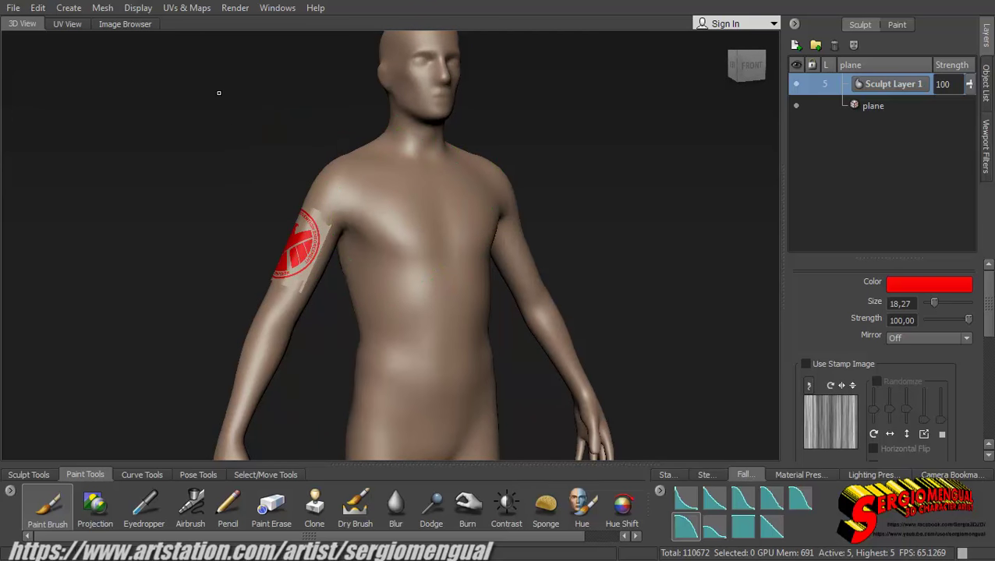
# Step: Start a new texture map extraction operation and enable Transfer Paint Layers as the map to generate
pyautogui.click(192, 10)
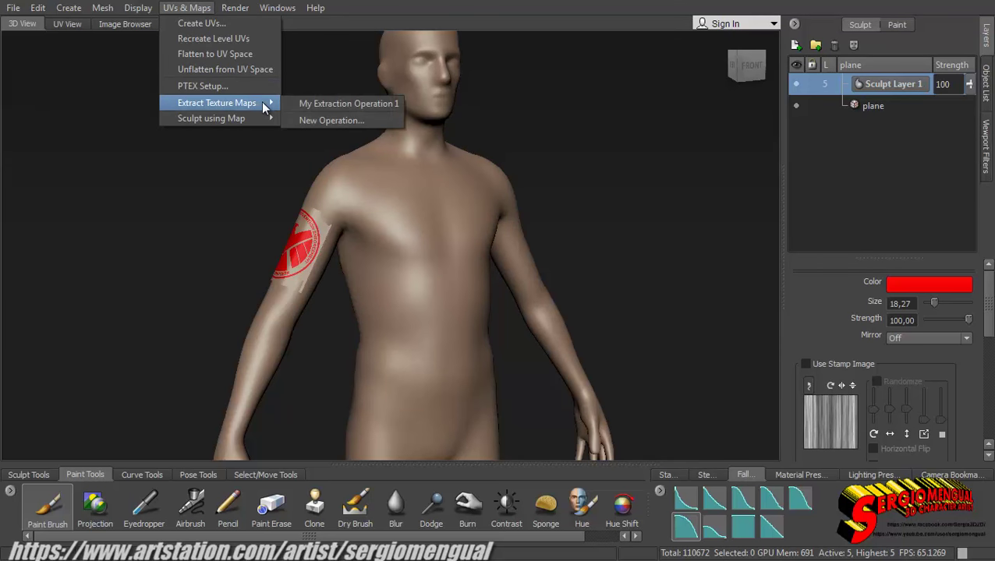
pyautogui.moveTo(248, 112)
pyautogui.click(311, 119)
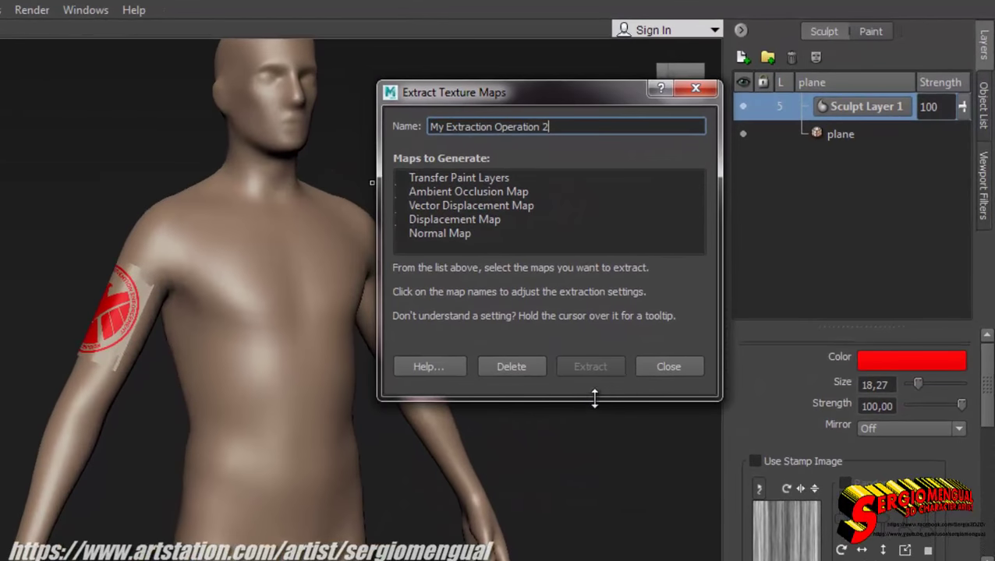
pyautogui.moveTo(540, 396); pyautogui.dragTo(520, 518)
pyautogui.moveTo(578, 552); pyautogui.dragTo(578, 556)
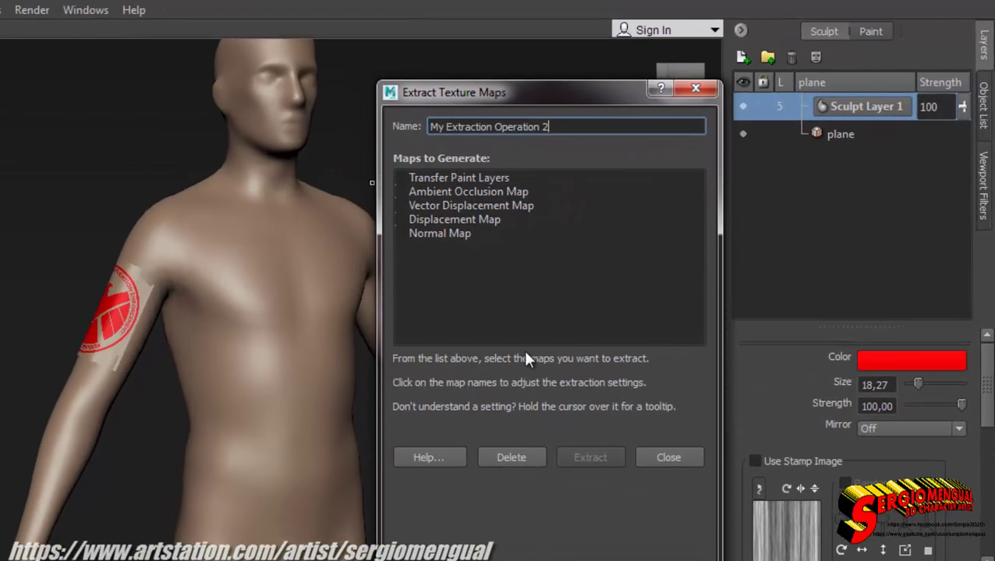
pyautogui.click(481, 178)
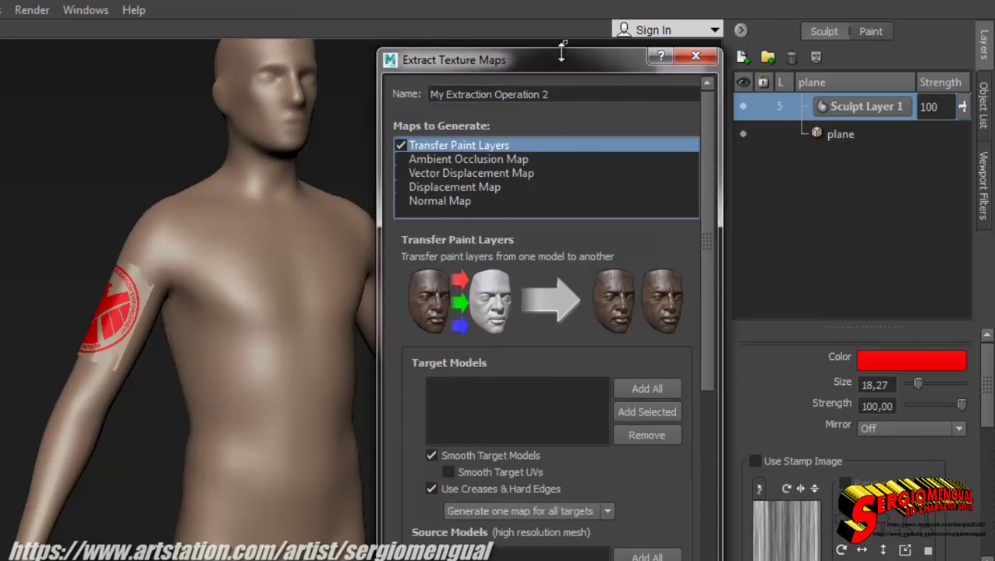
pyautogui.moveTo(737, 170); pyautogui.dragTo(726, 232)
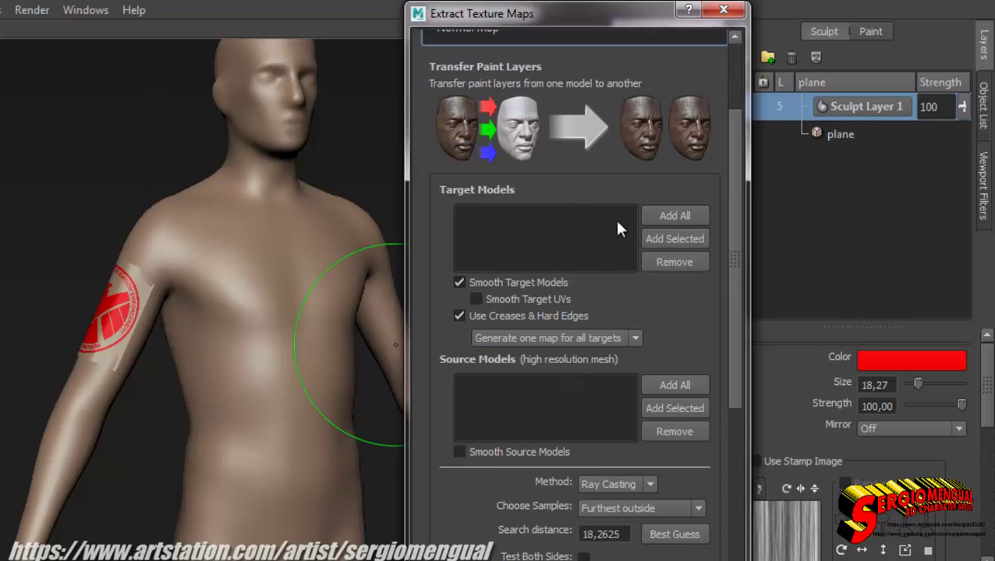
# Step: Add the human body as the target model of the paint transfer and deselect it
pyautogui.moveTo(312, 275); pyautogui.dragTo(313, 322, button='right')
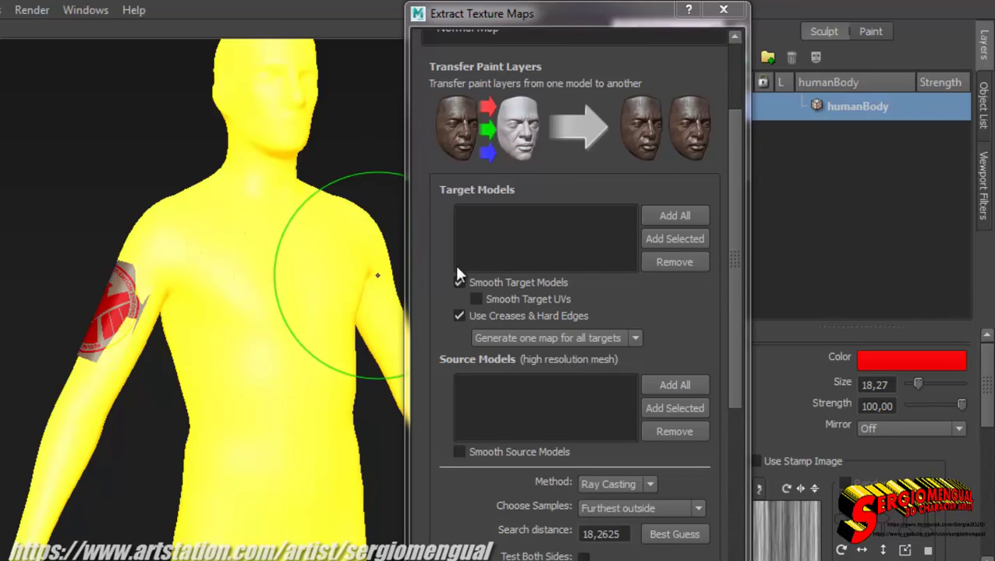
pyautogui.click(691, 235)
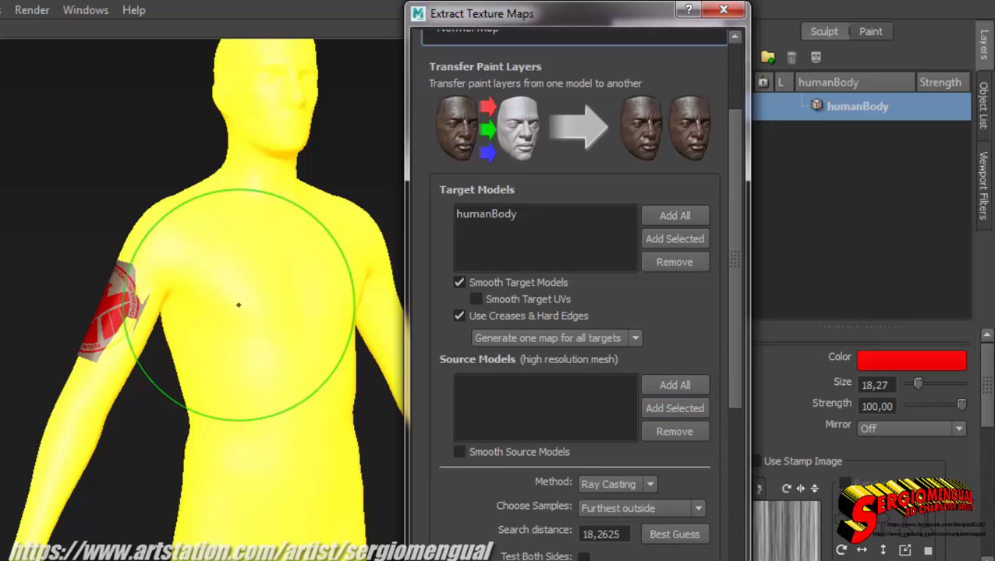
pyautogui.keyDown('alt'); pyautogui.moveTo(269, 338); pyautogui.dragTo(258, 334, button='middle'); pyautogui.keyUp('alt')
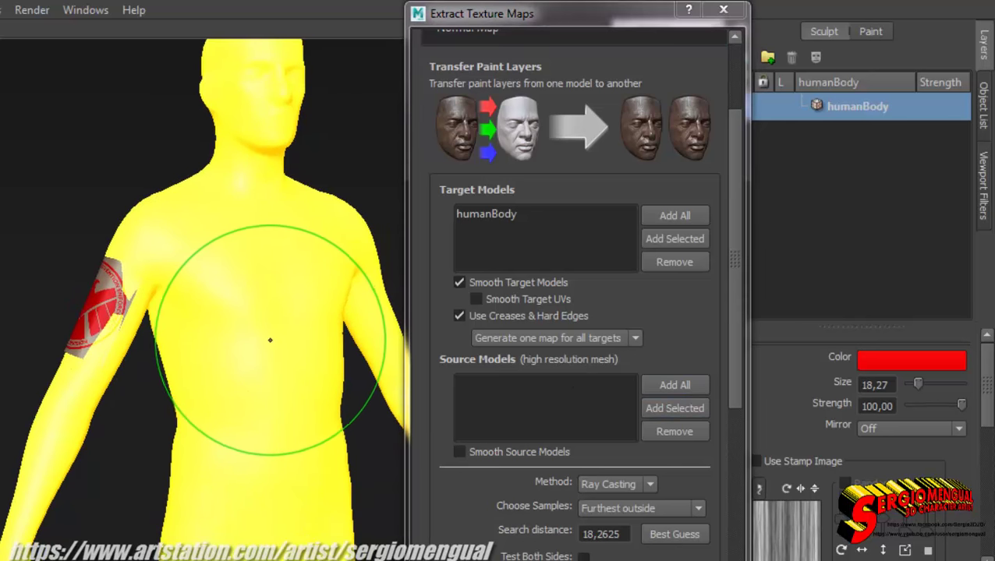
pyautogui.press('d')
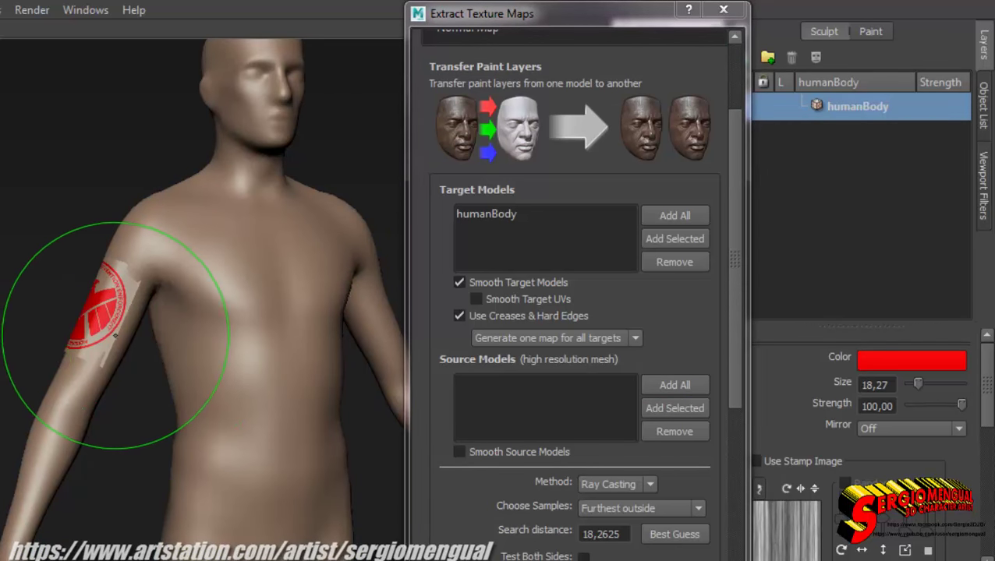
# Step: Add the emblem plane as the source model and turn on Smooth Source Models
pyautogui.rightClick(113, 337)
pyautogui.click(116, 382)
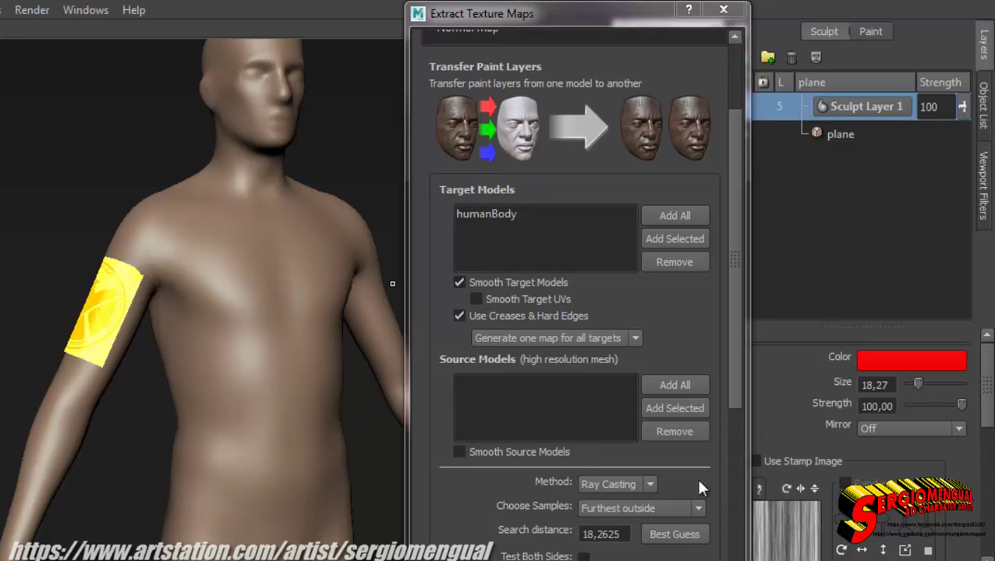
pyautogui.click(685, 409)
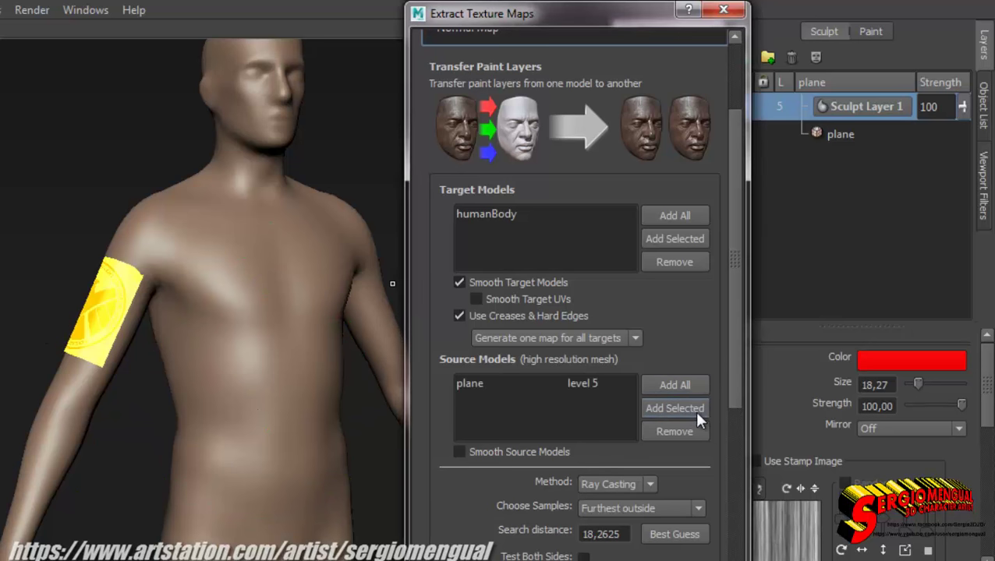
pyautogui.click(465, 455)
# Step: Set the transfer to sample Closest to lowres mesh, use a 4096x4096 image size and Add to Existing Layers on the target
pyautogui.moveTo(733, 366); pyautogui.dragTo(737, 425)
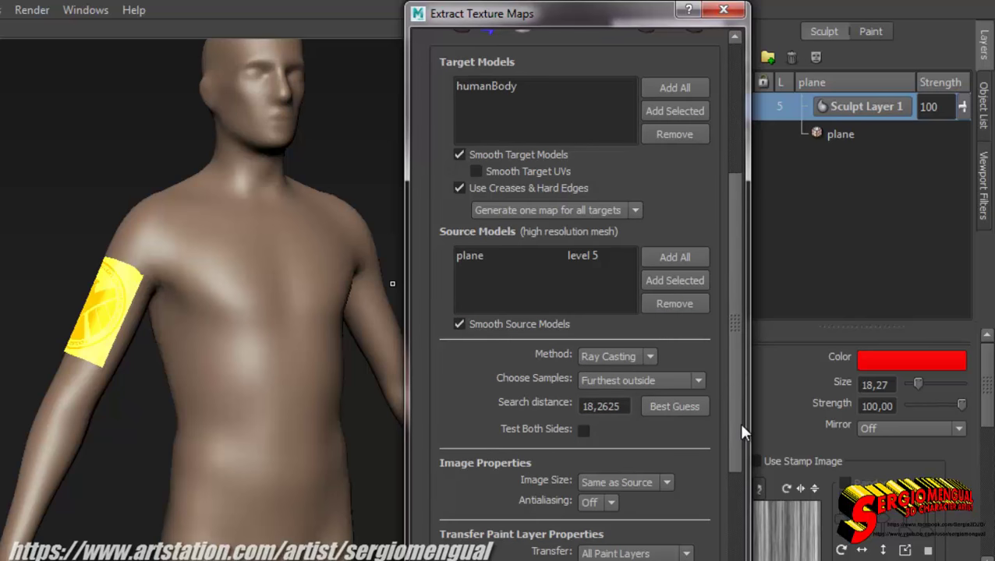
pyautogui.click(695, 387)
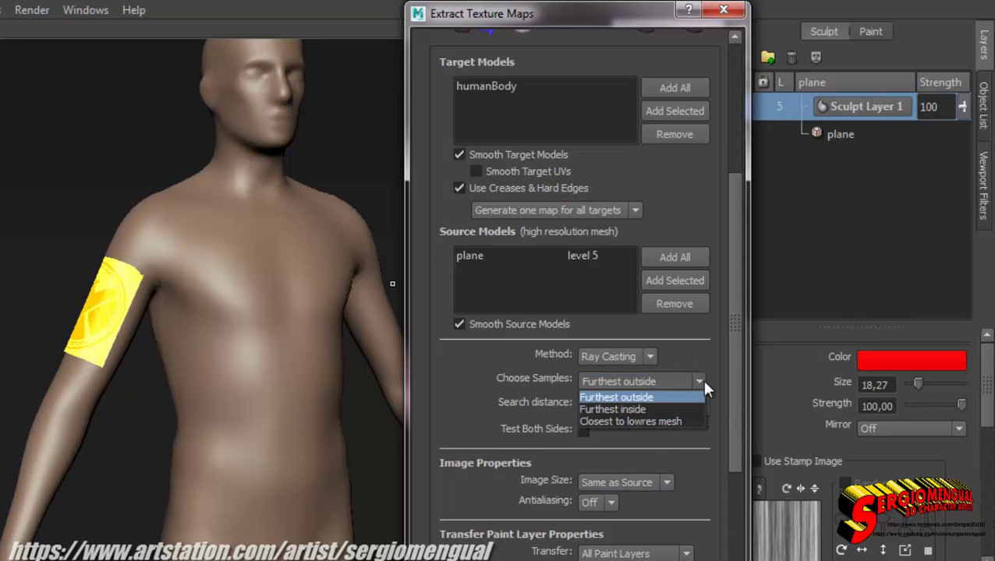
pyautogui.click(628, 422)
pyautogui.moveTo(733, 376); pyautogui.dragTo(735, 446)
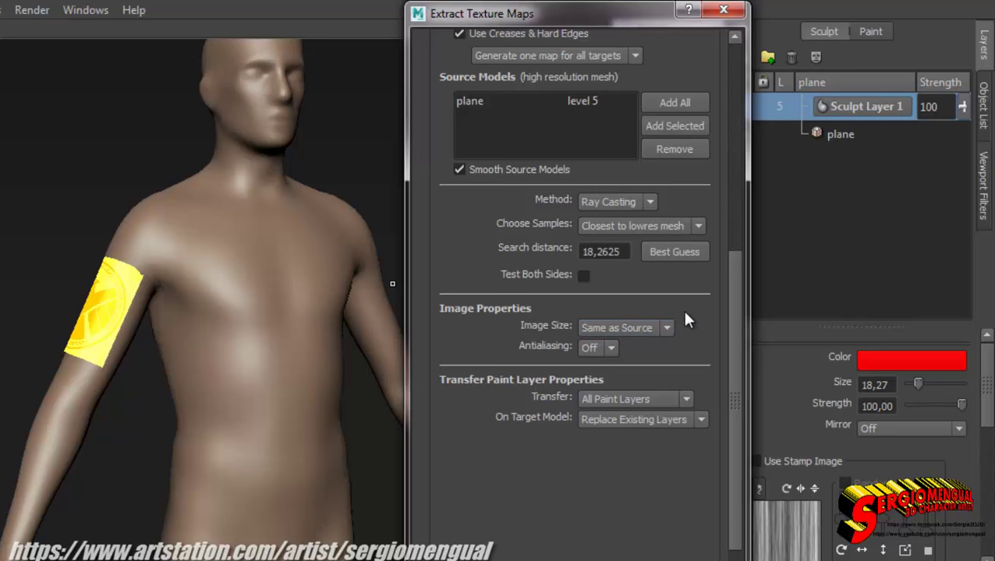
pyautogui.click(669, 326)
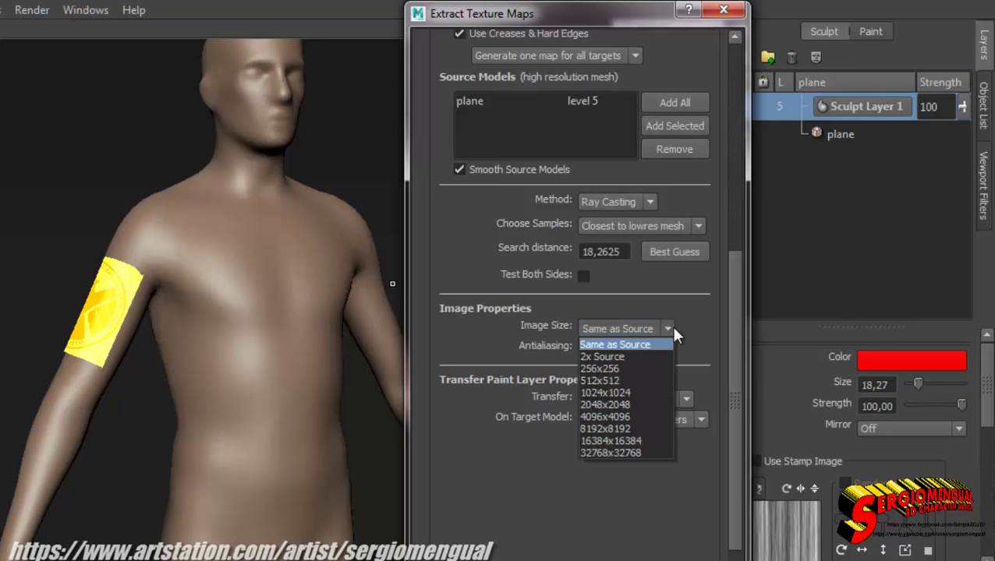
pyautogui.click(616, 416)
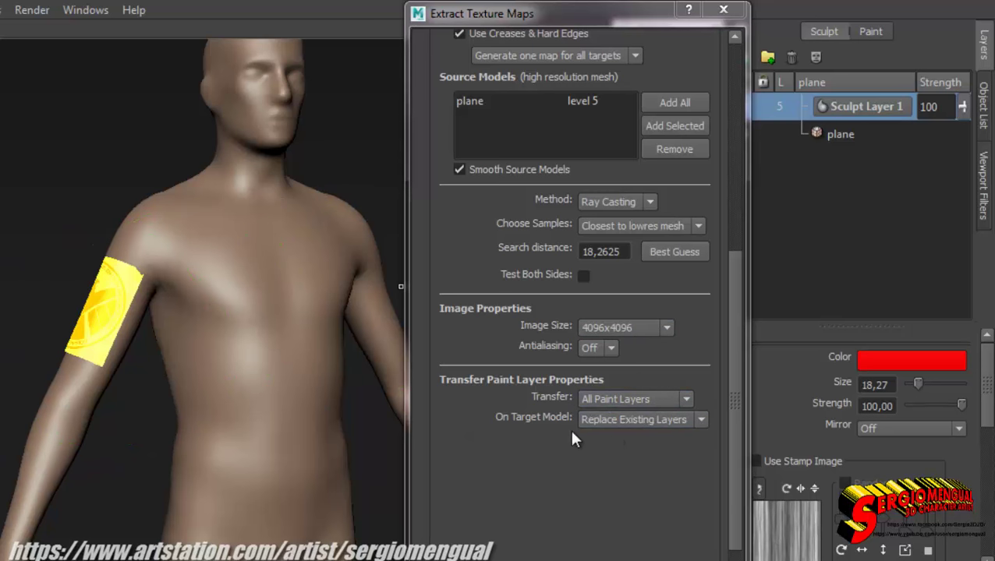
pyautogui.click(676, 420)
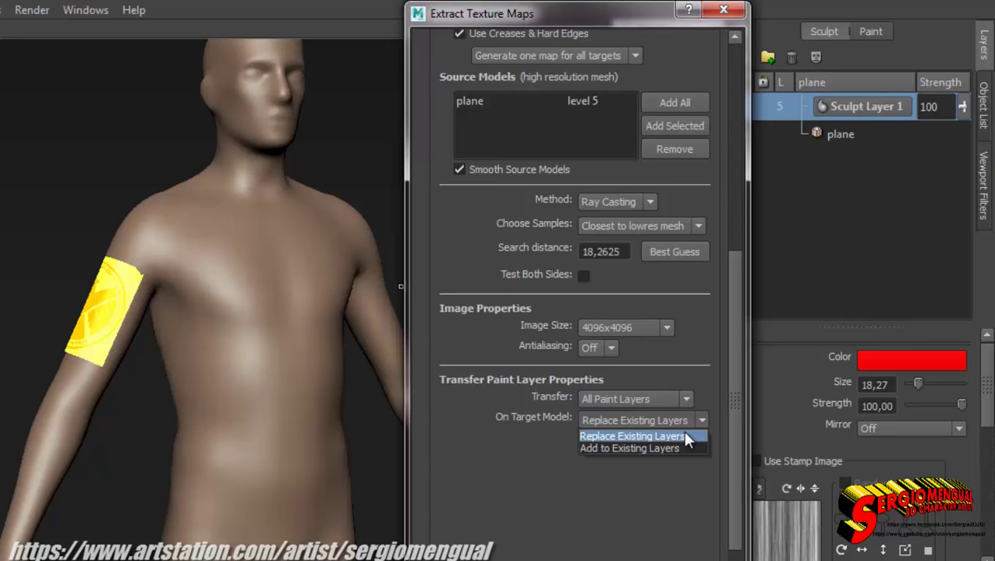
pyautogui.click(644, 450)
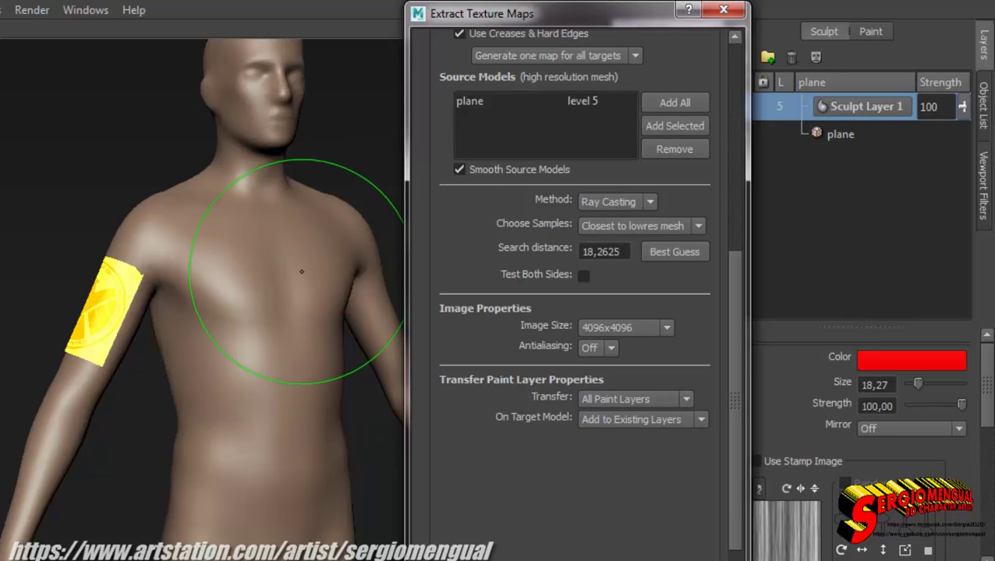
# Step: Select the human body, display its paint layers and run the extraction to transfer the emblem onto it
pyautogui.click(273, 303)
pyautogui.press('d')
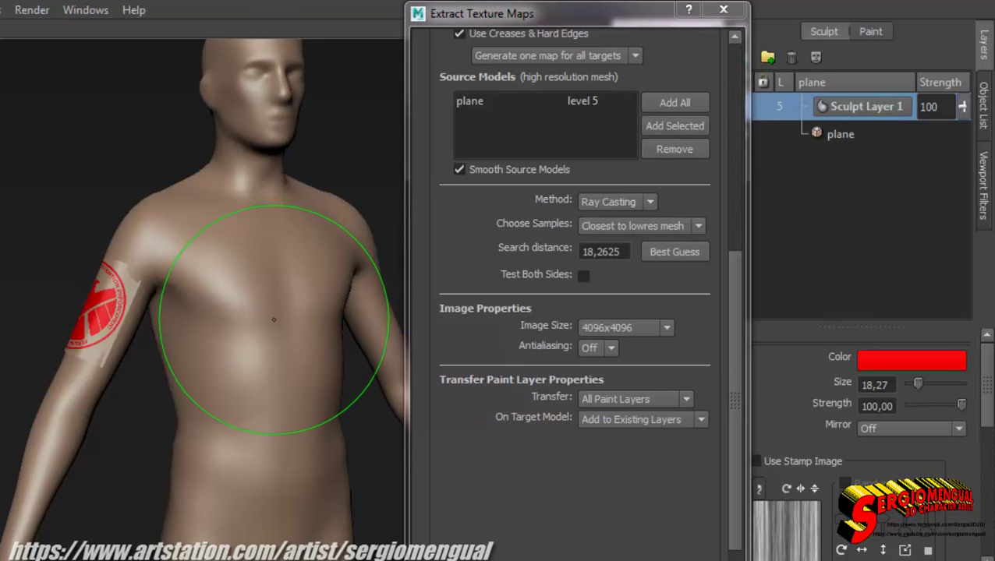
pyautogui.moveTo(285, 296); pyautogui.dragTo(287, 342, button='right')
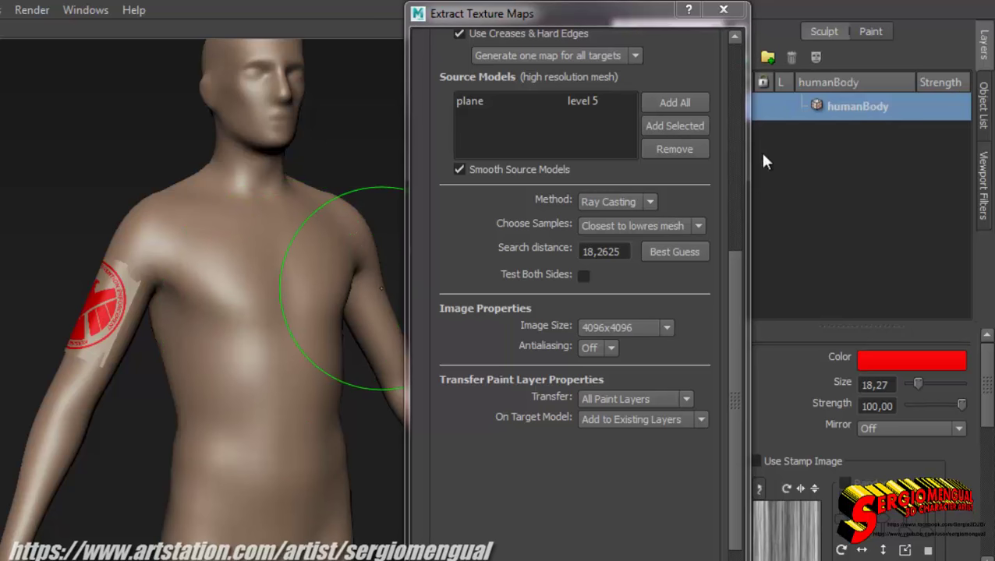
pyautogui.click(874, 32)
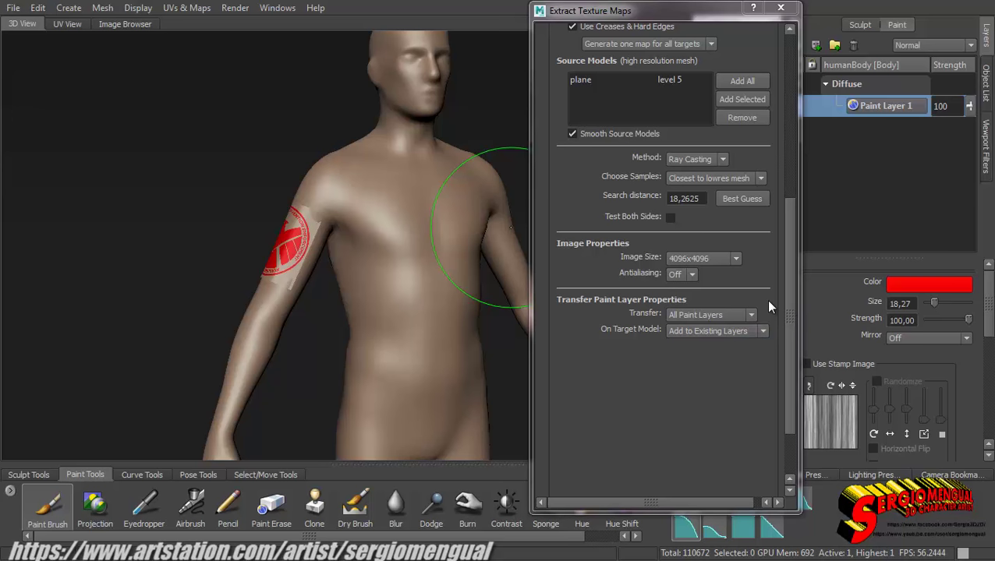
pyautogui.moveTo(790, 232)
pyautogui.mouseDown()
pyautogui.moveTo(807, 112)
pyautogui.moveTo(789, 302)
pyautogui.mouseUp()
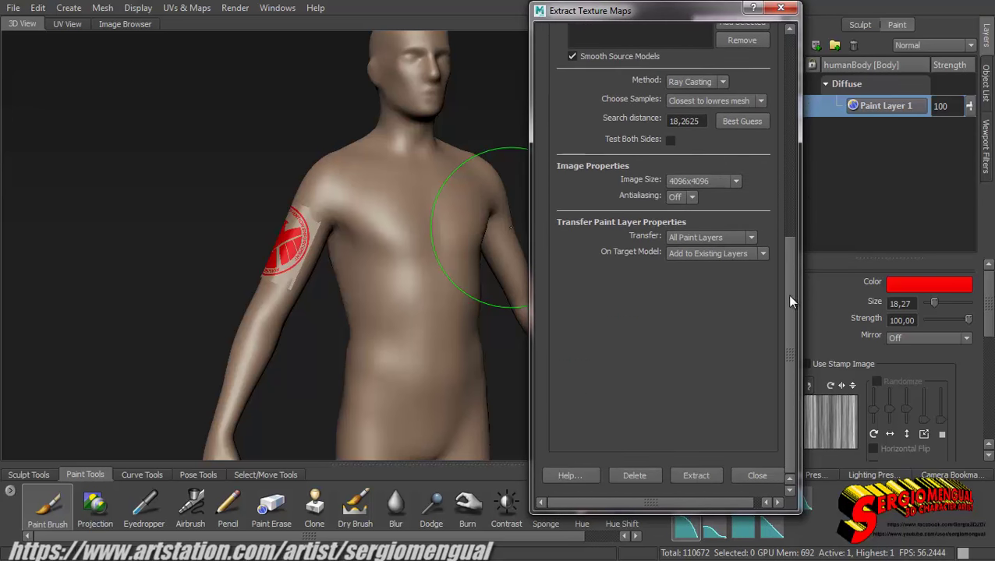
pyautogui.click(697, 476)
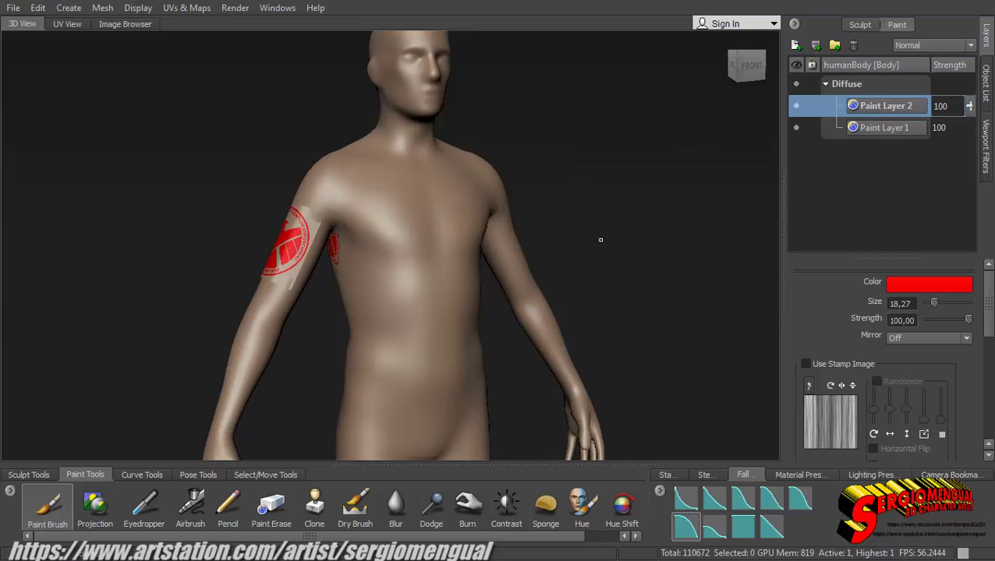
# Step: Hide the body's Paint Layer 1, check Paint Layer 2 by switching its visibility, and hide the emblem plane
pyautogui.click(796, 128)
pyautogui.click(796, 105)
pyautogui.click(796, 107)
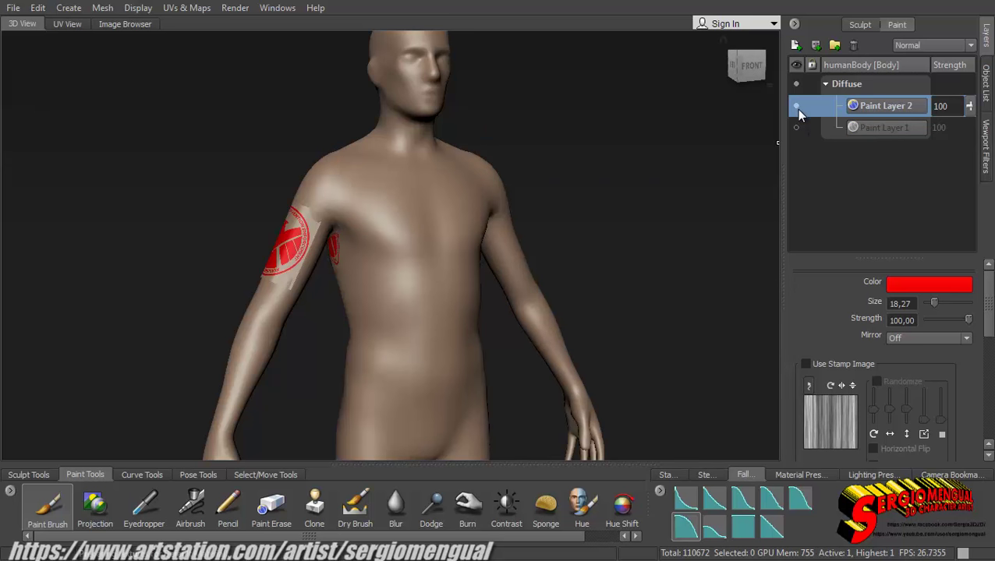
pyautogui.click(796, 107)
pyautogui.click(796, 109)
pyautogui.keyDown('alt'); pyautogui.moveTo(403, 295); pyautogui.dragTo(470, 266); pyautogui.keyUp('alt')
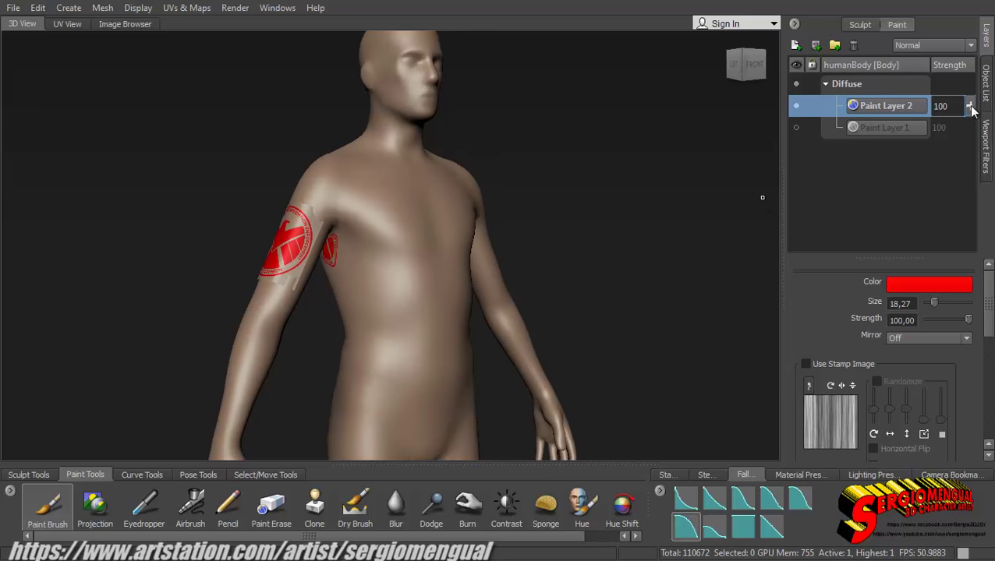
pyautogui.click(987, 99)
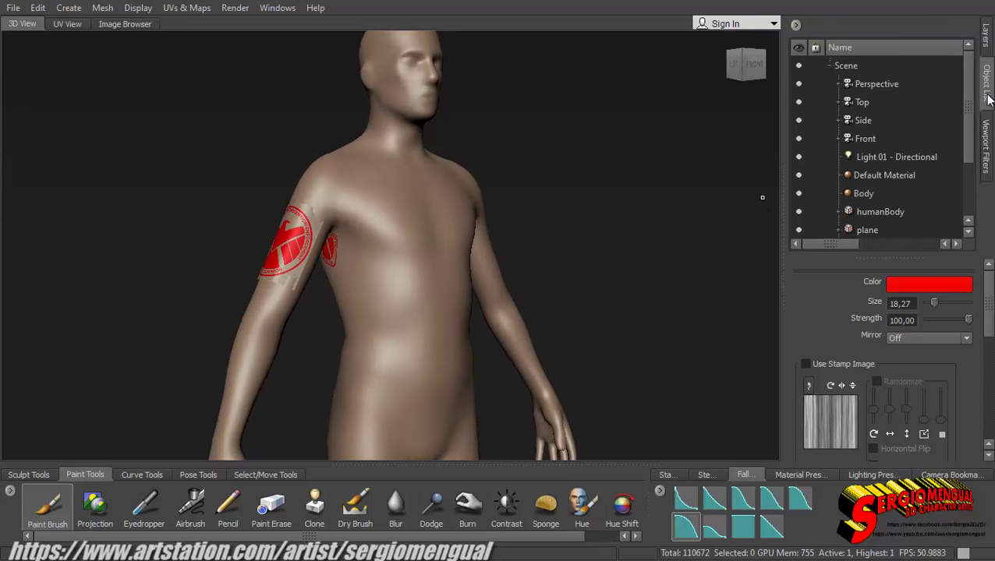
pyautogui.click(799, 230)
# Step: Examine the transferred emblem around the upper arm and the side of the torso below the armpit from front and back
pyautogui.keyDown('alt'); pyautogui.moveTo(344, 273); pyautogui.dragTo(468, 252); pyautogui.keyUp('alt')
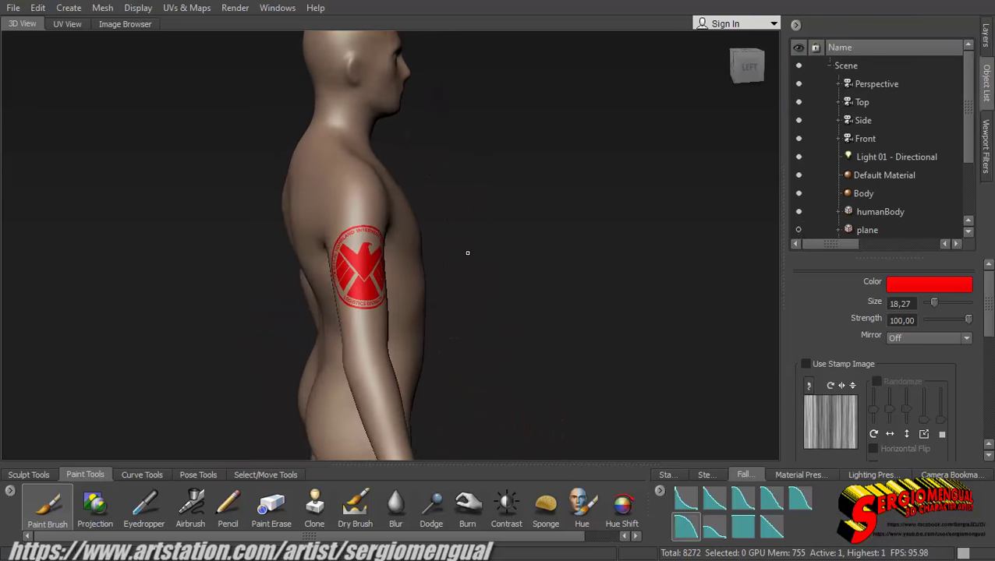
pyautogui.keyDown('alt'); pyautogui.moveTo(468, 253); pyautogui.dragTo(487, 375, button='right'); pyautogui.keyUp('alt')
pyautogui.keyDown('alt'); pyautogui.moveTo(344, 298); pyautogui.dragTo(490, 246); pyautogui.keyUp('alt')
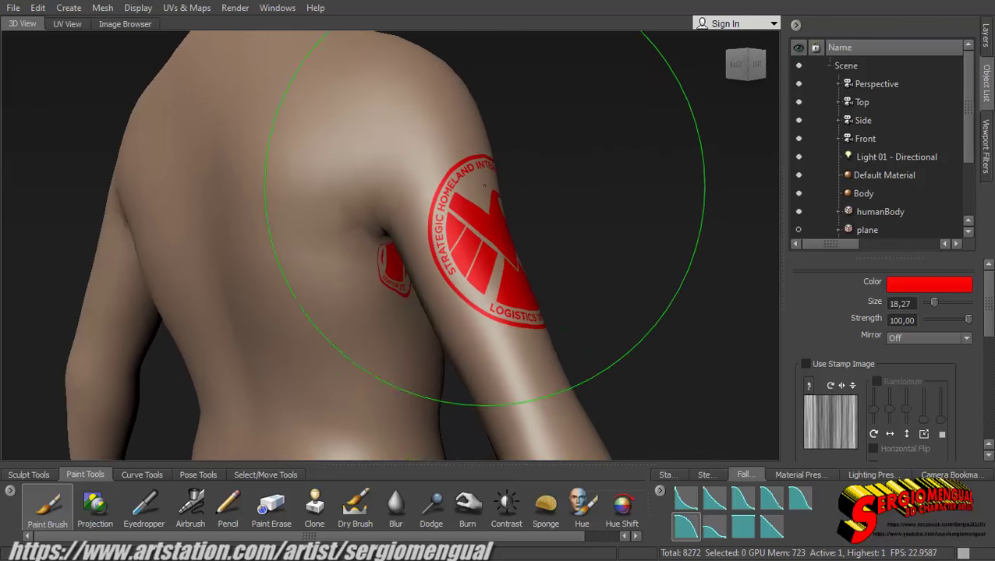
pyautogui.moveTo(407, 250)
pyautogui.keyDown('alt'); pyautogui.mouseDown()
pyautogui.moveTo(240, 184)
pyautogui.moveTo(209, 185)
pyautogui.moveTo(184, 204)
pyautogui.moveTo(202, 216)
pyautogui.mouseUp(); pyautogui.keyUp('alt')
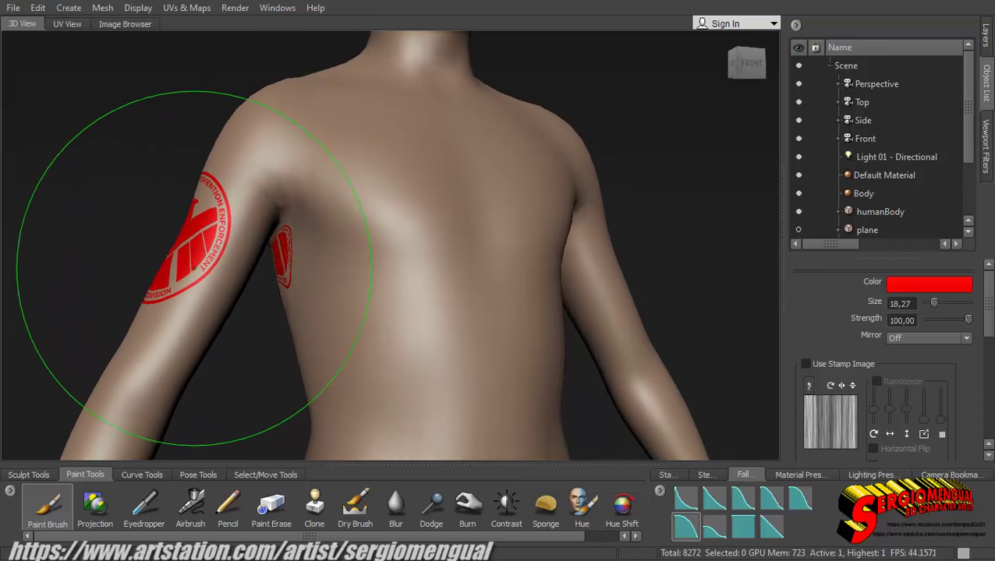
pyautogui.moveTo(193, 269)
pyautogui.keyDown('alt'); pyautogui.mouseDown()
pyautogui.moveTo(437, 223)
pyautogui.moveTo(358, 179)
pyautogui.mouseUp(); pyautogui.keyUp('alt')
pyautogui.keyDown('alt'); pyautogui.moveTo(395, 162); pyautogui.dragTo(397, 254, button='middle'); pyautogui.keyUp('alt')
pyautogui.keyDown('alt'); pyautogui.moveTo(397, 253); pyautogui.dragTo(410, 255, button='right'); pyautogui.keyUp('alt')
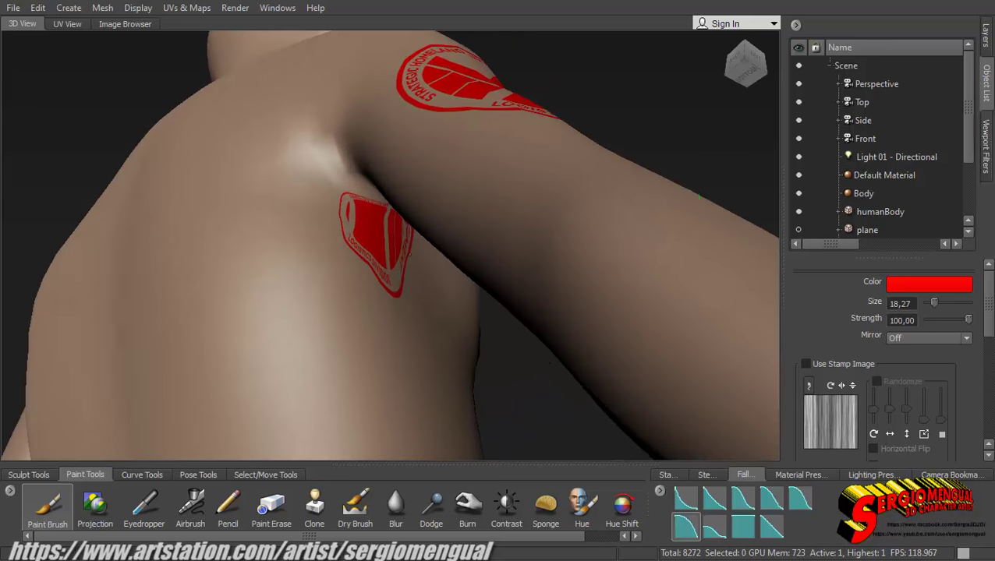
pyautogui.keyDown('alt'); pyautogui.moveTo(410, 254); pyautogui.dragTo(357, 310); pyautogui.keyUp('alt')
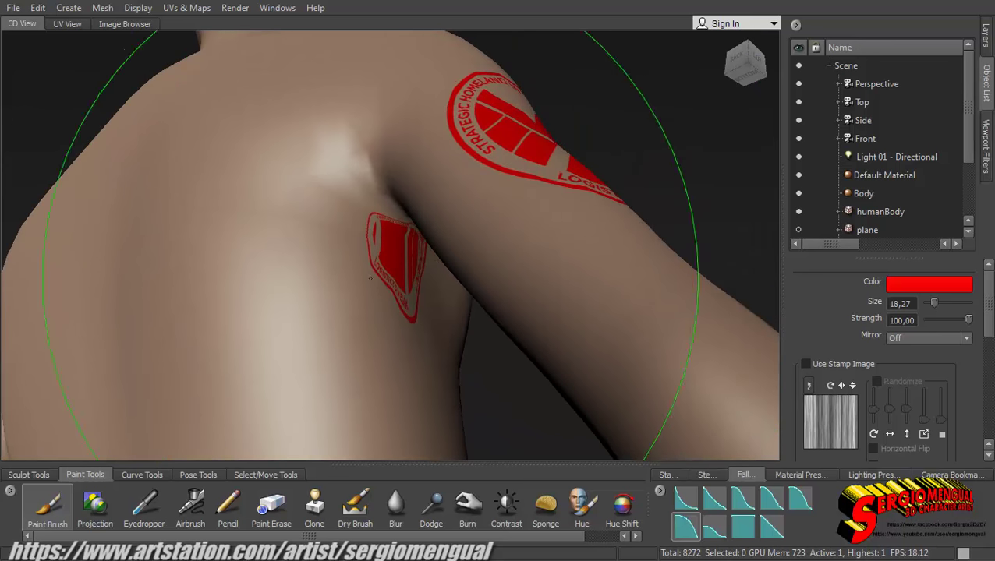
pyautogui.moveTo(438, 191)
pyautogui.keyDown('alt'); pyautogui.mouseDown()
pyautogui.moveTo(443, 231)
pyautogui.moveTo(254, 166)
pyautogui.mouseUp(); pyautogui.keyUp('alt')
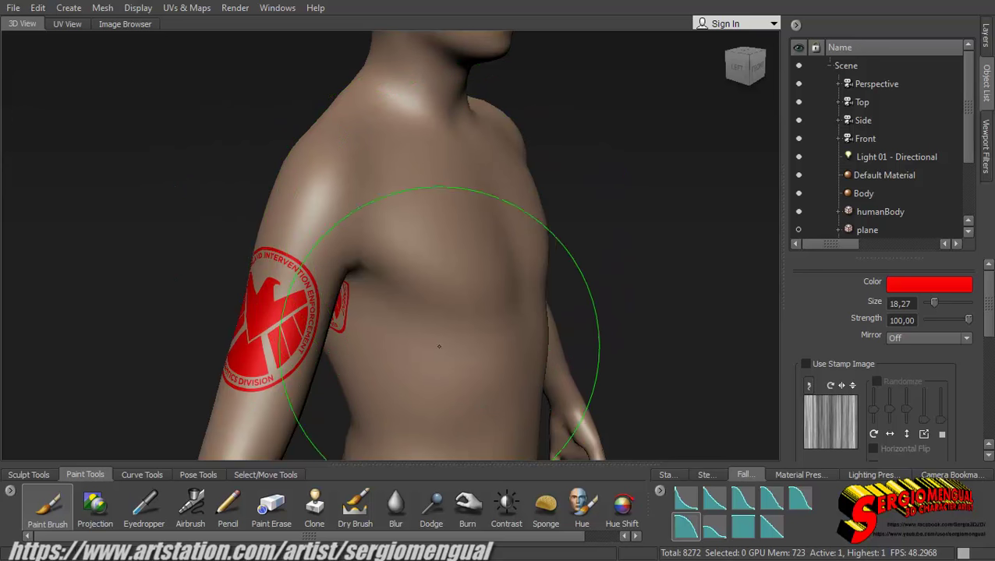
pyautogui.keyDown('alt'); pyautogui.moveTo(378, 269); pyautogui.dragTo(612, 228); pyautogui.keyUp('alt')
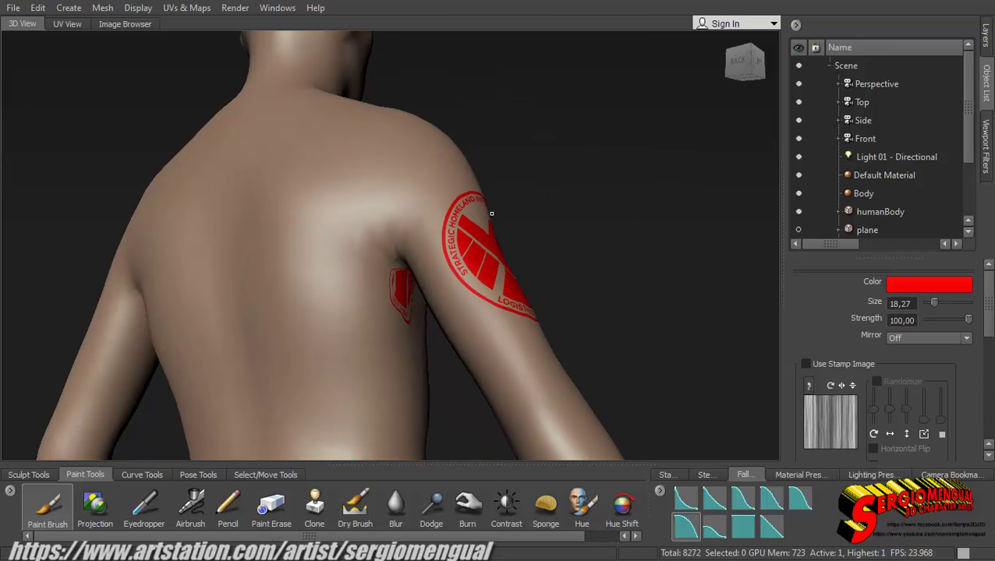
pyautogui.moveTo(469, 249); pyautogui.dragTo(467, 343, button='right')
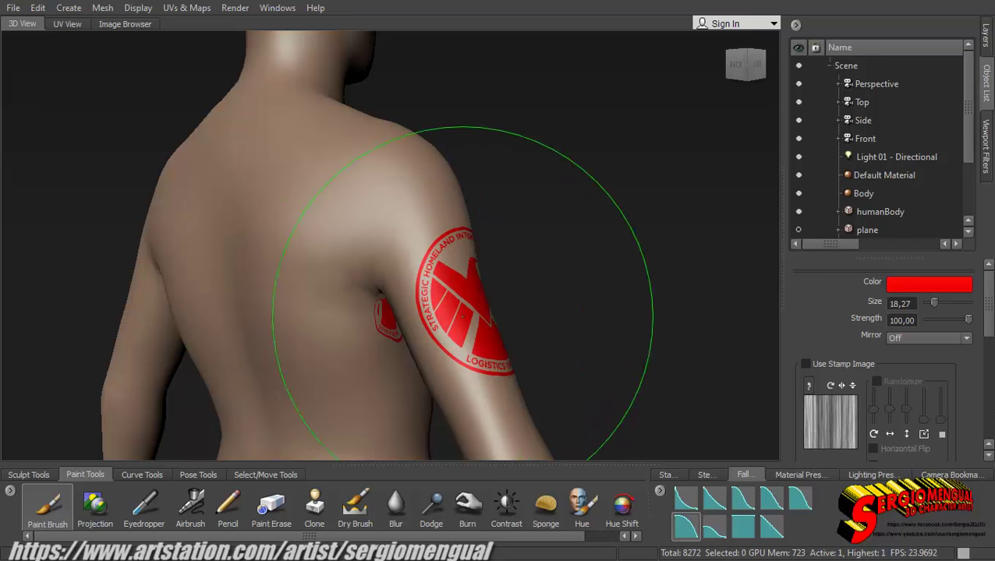
# Step: Erase the stray emblem paint on the torso below the armpit from Paint Layer 2, using Paint Erase at size 3.94
pyautogui.click(986, 35)
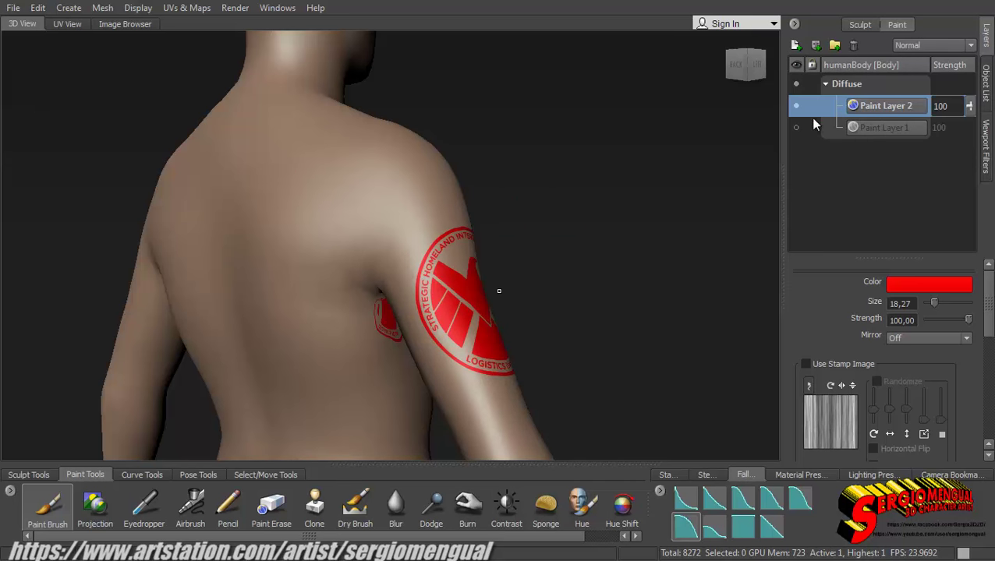
pyautogui.click(795, 106)
pyautogui.click(794, 106)
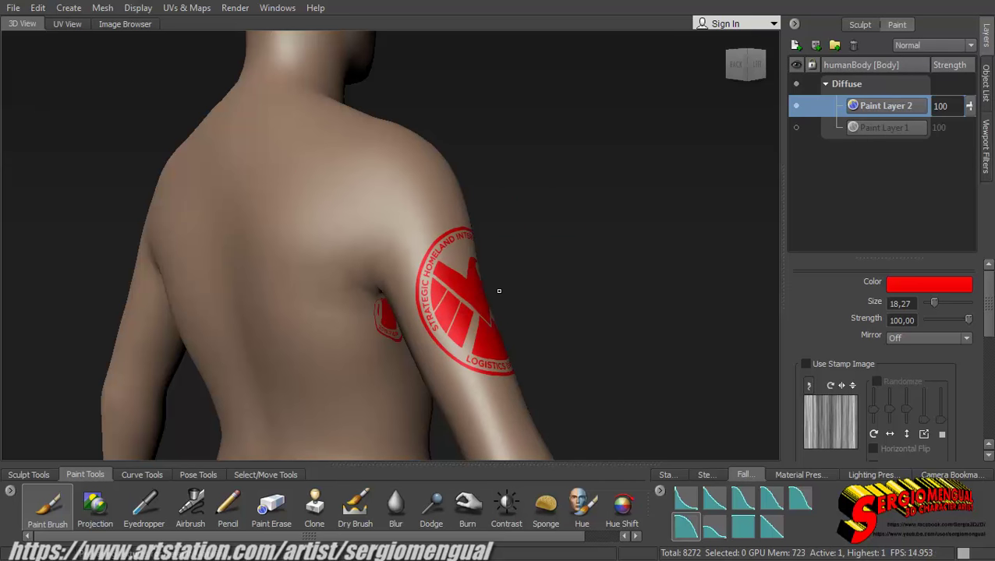
pyautogui.click(271, 510)
pyautogui.moveTo(349, 331)
pyautogui.keyDown('alt'); pyautogui.mouseDown()
pyautogui.moveTo(366, 311)
pyautogui.moveTo(396, 215)
pyautogui.mouseUp(); pyautogui.keyUp('alt')
pyautogui.keyDown('alt'); pyautogui.moveTo(396, 215); pyautogui.dragTo(420, 239, button='right'); pyautogui.keyUp('alt')
pyautogui.press('b')
pyautogui.moveTo(416, 238)
pyautogui.mouseDown()
pyautogui.moveTo(320, 238)
pyautogui.moveTo(427, 243)
pyautogui.moveTo(421, 205)
pyautogui.moveTo(443, 221)
pyautogui.moveTo(241, 248)
pyautogui.moveTo(159, 238)
pyautogui.mouseUp()
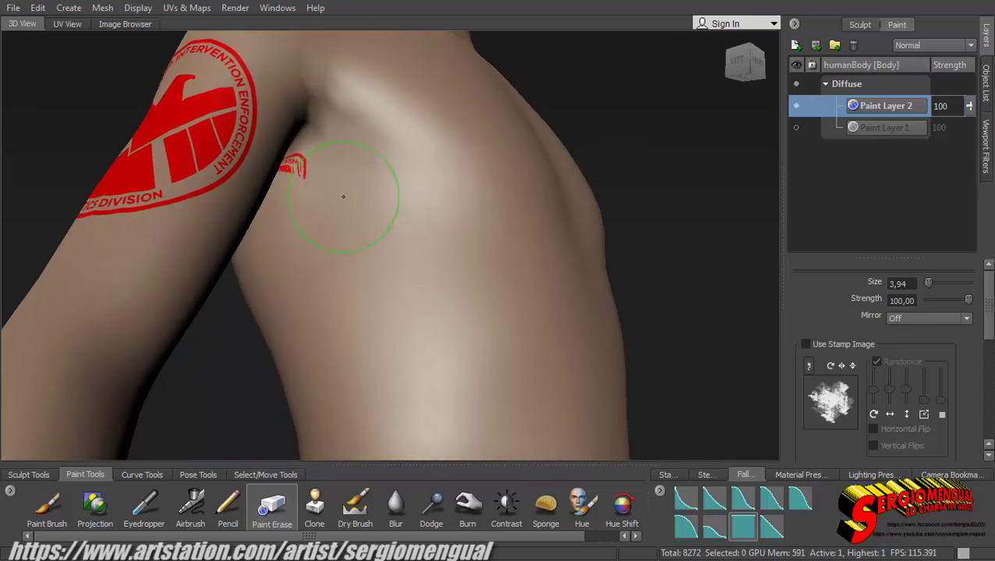
pyautogui.moveTo(344, 197)
pyautogui.keyDown('alt'); pyautogui.mouseDown()
pyautogui.moveTo(322, 160)
pyautogui.moveTo(271, 182)
pyautogui.moveTo(440, 267)
pyautogui.mouseUp(); pyautogui.keyUp('alt')
pyautogui.keyDown('alt'); pyautogui.moveTo(440, 267); pyautogui.dragTo(377, 165, button='right'); pyautogui.keyUp('alt')
pyautogui.keyDown('alt'); pyautogui.moveTo(378, 164); pyautogui.dragTo(518, 105); pyautogui.keyUp('alt')
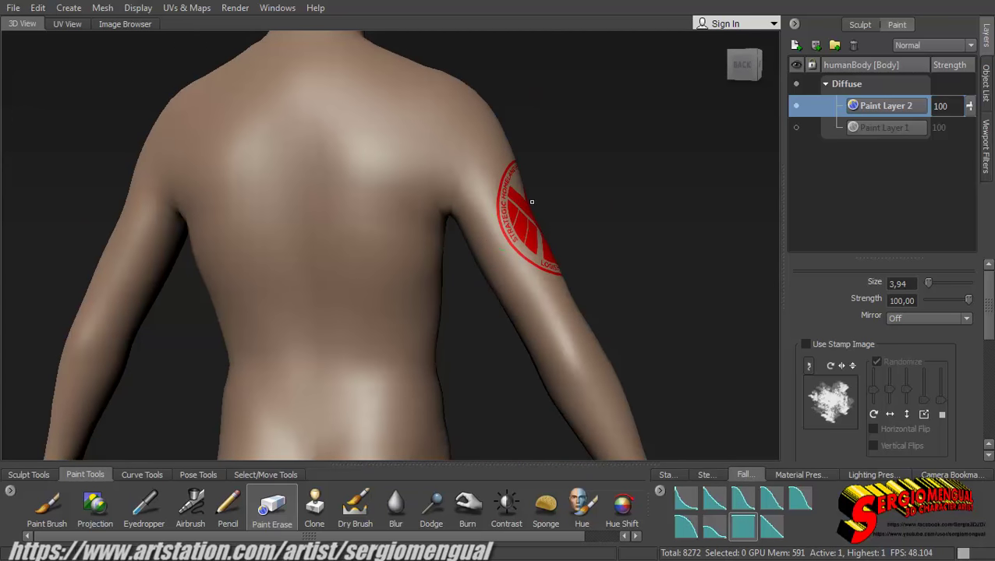
pyautogui.keyDown('alt'); pyautogui.moveTo(528, 205); pyautogui.dragTo(775, 160); pyautogui.keyUp('alt')
# Step: Show the emblem plane again and view it wrapped around the upper arm
pyautogui.click(984, 101)
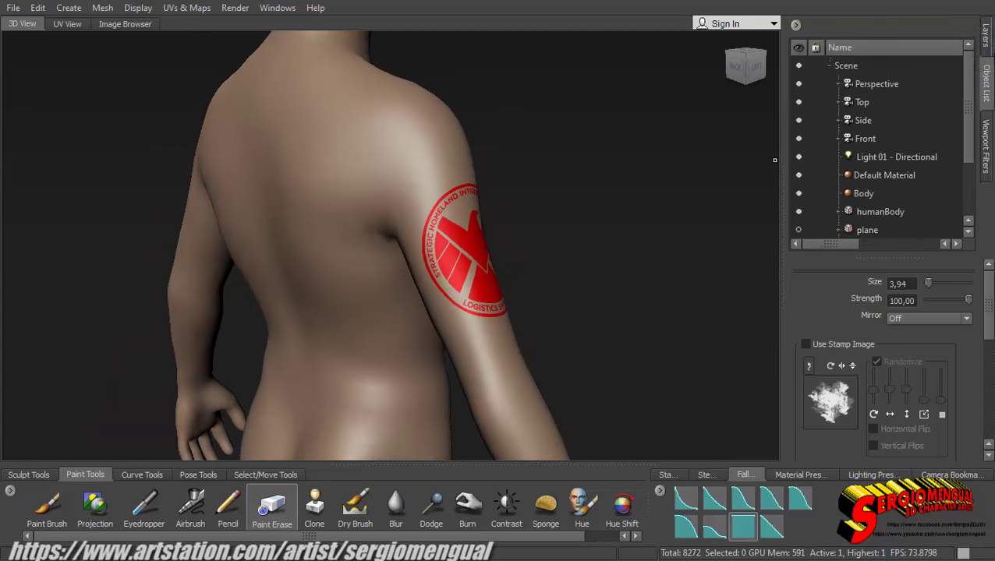
pyautogui.click(801, 230)
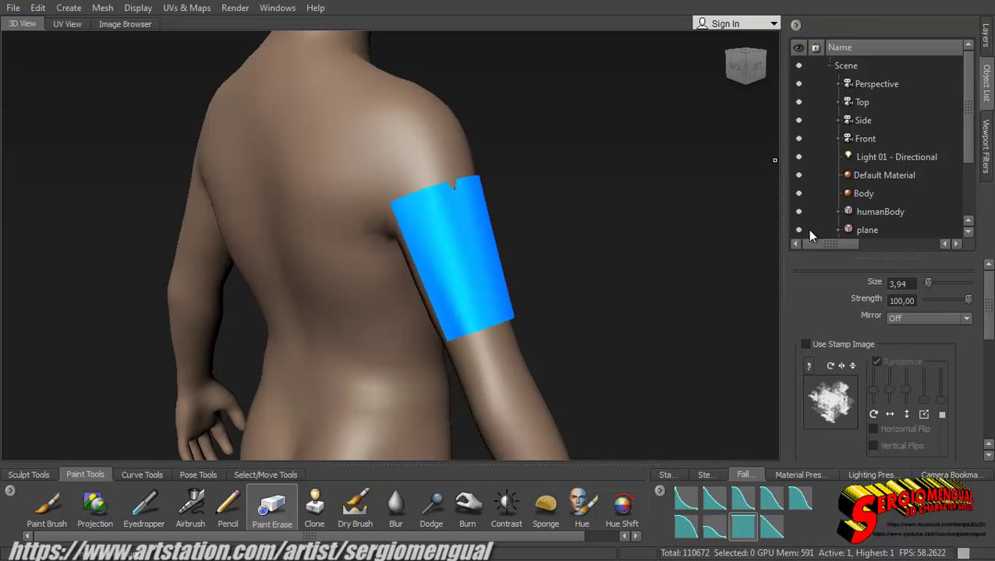
pyautogui.keyDown('alt'); pyautogui.moveTo(485, 265); pyautogui.dragTo(371, 302); pyautogui.keyUp('alt')
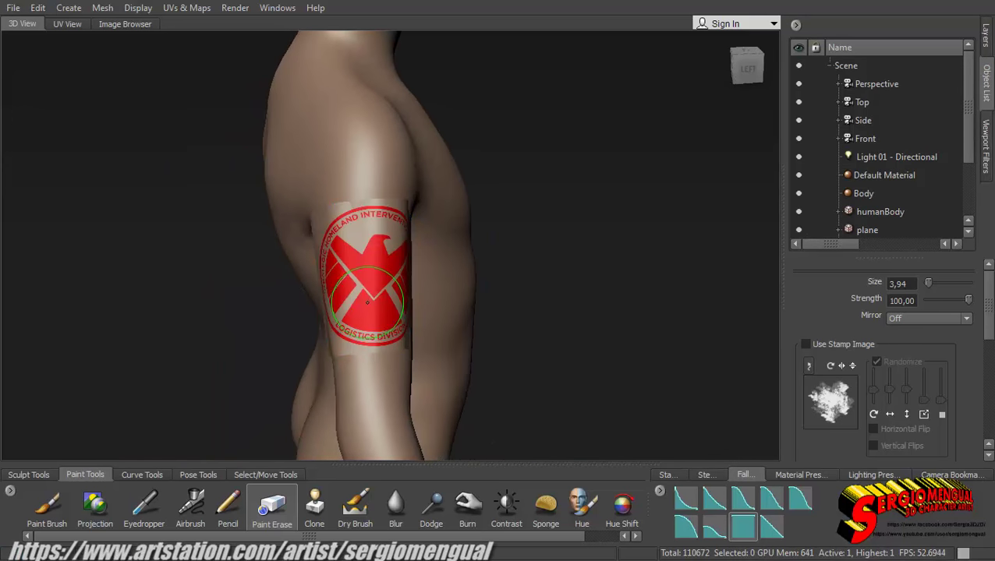
pyautogui.keyDown('alt'); pyautogui.moveTo(326, 273); pyautogui.dragTo(244, 263); pyautogui.keyUp('alt')
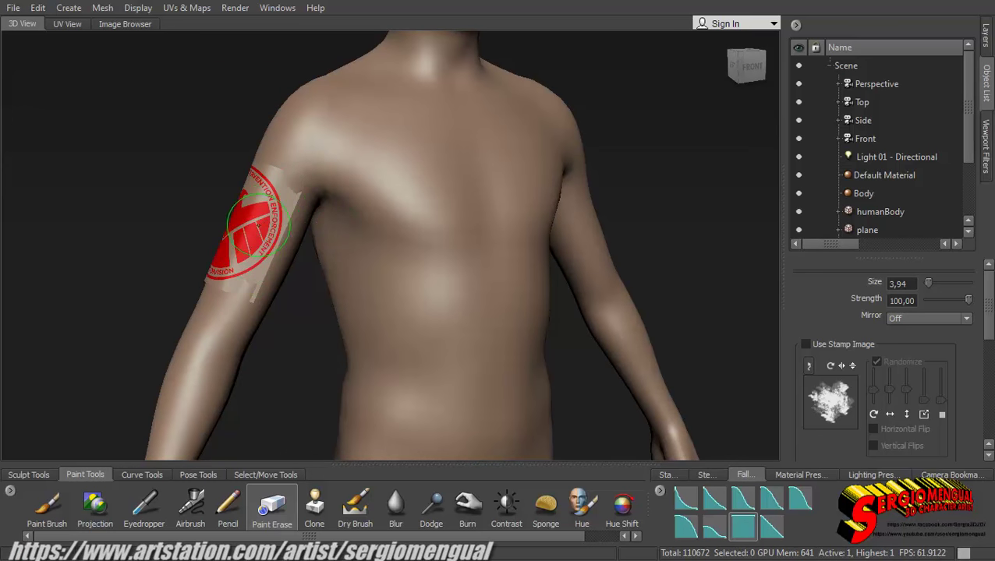
# Step: Lock the human body and hide the plane's Sculpt Layer 1 so the emblem plane returns to its flat shape
pyautogui.click(985, 45)
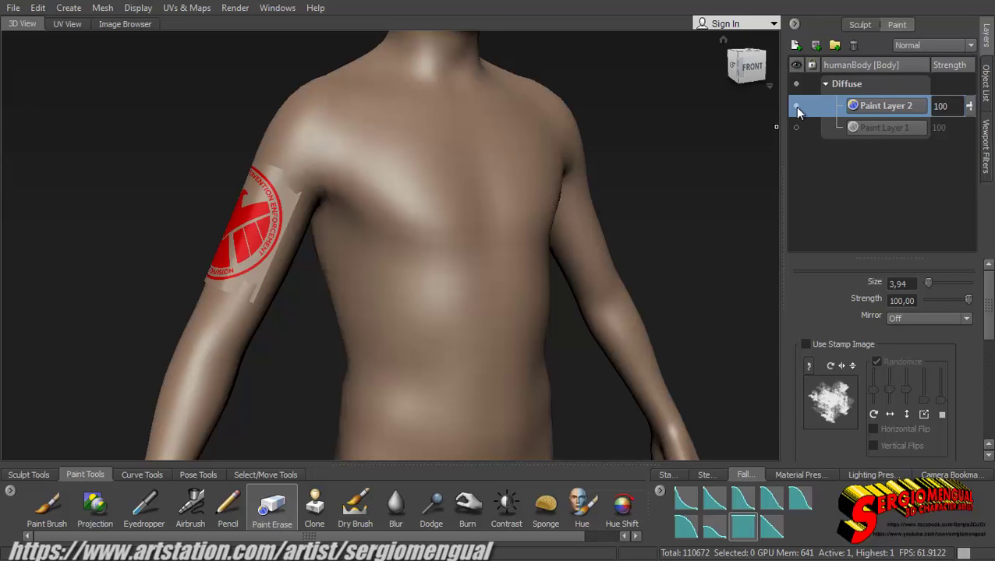
pyautogui.click(871, 28)
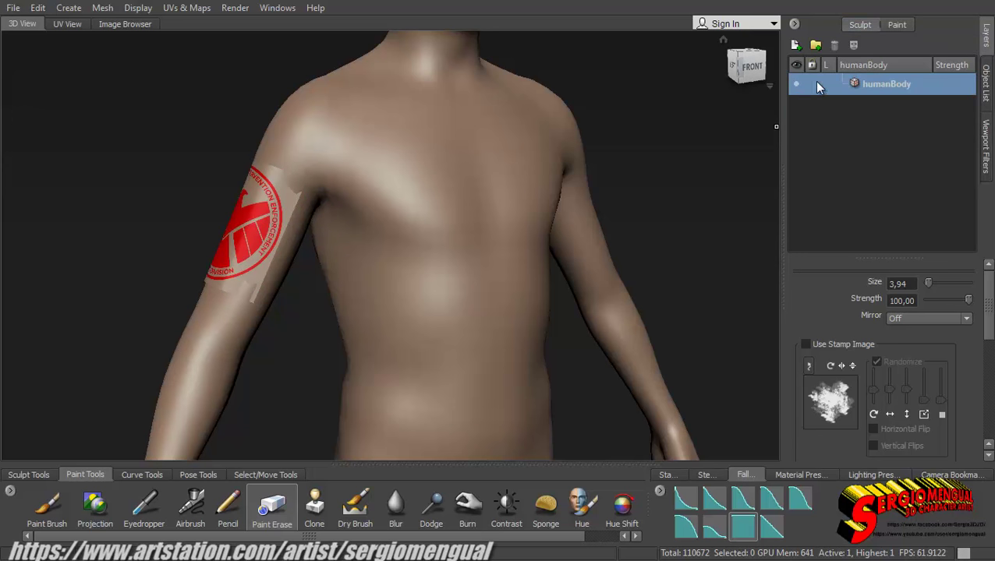
pyautogui.moveTo(400, 126); pyautogui.dragTo(460, 127, button='right')
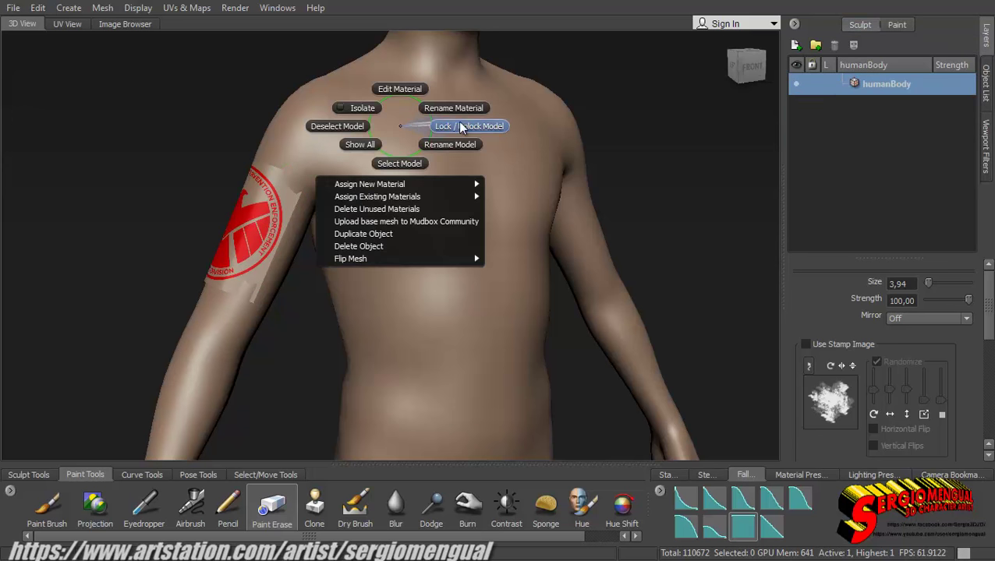
pyautogui.click(460, 127)
pyautogui.rightClick(273, 217)
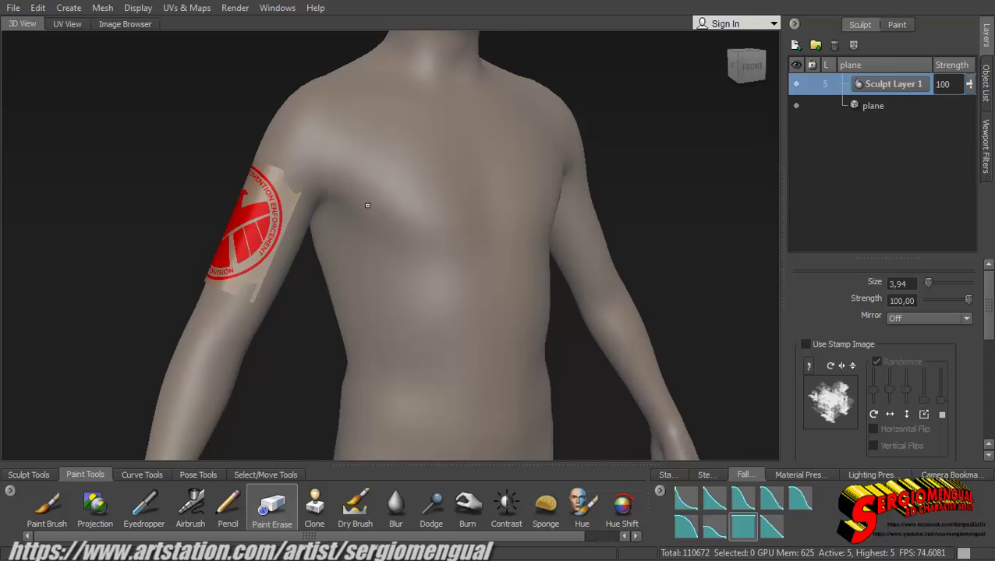
pyautogui.click(796, 85)
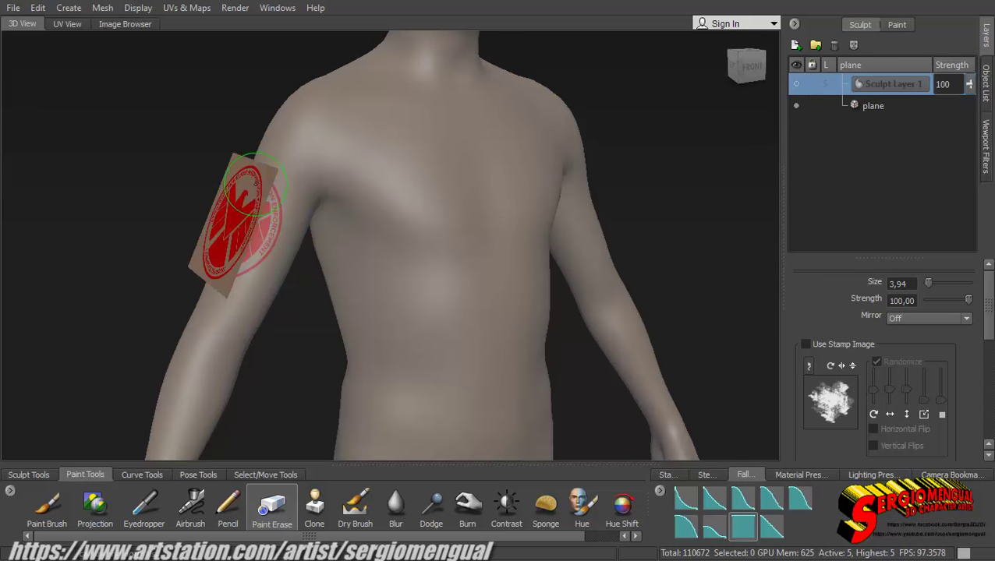
# Step: Create a pose joint at the centre of the flat emblem plane with interior placement and automatic weights
pyautogui.moveTo(256, 184); pyautogui.dragTo(249, 226, button='right')
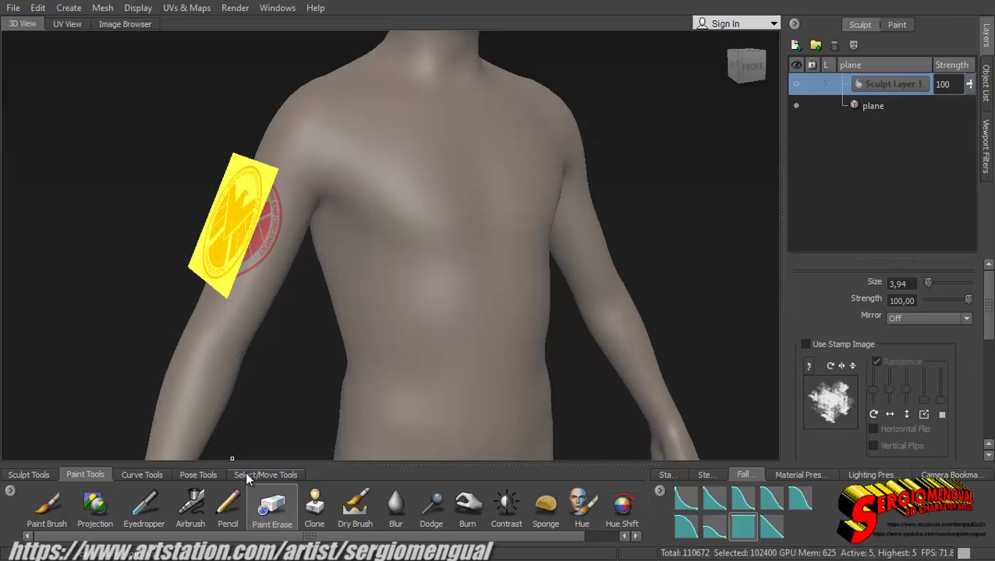
pyautogui.keyDown('alt'); pyautogui.moveTo(365, 250); pyautogui.dragTo(440, 266); pyautogui.keyUp('alt')
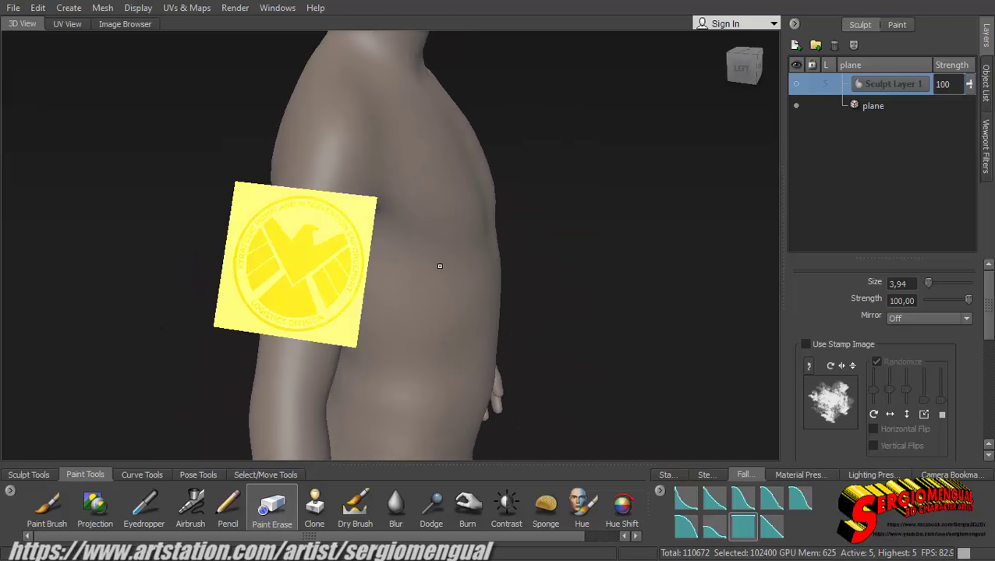
pyautogui.press('d')
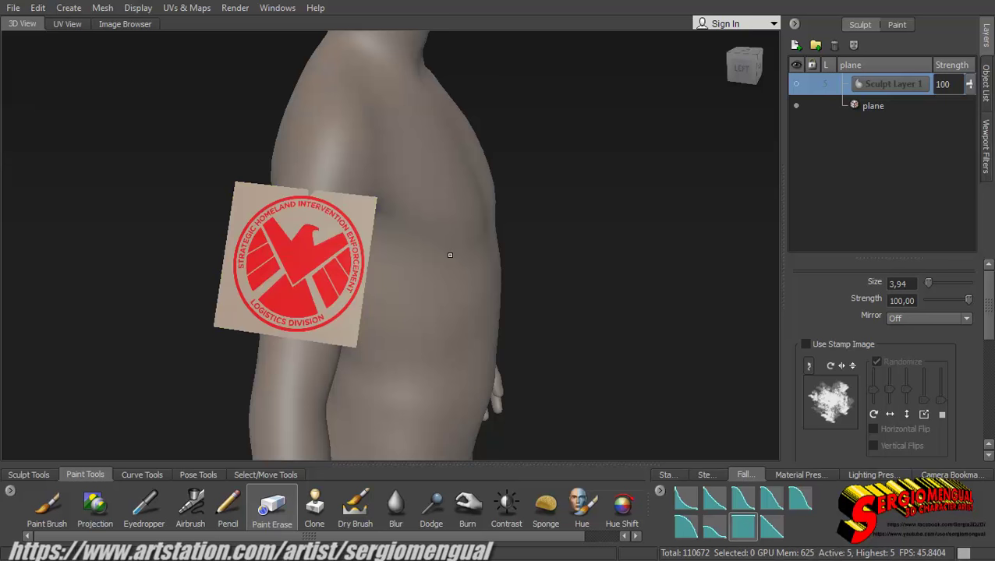
pyautogui.click(199, 476)
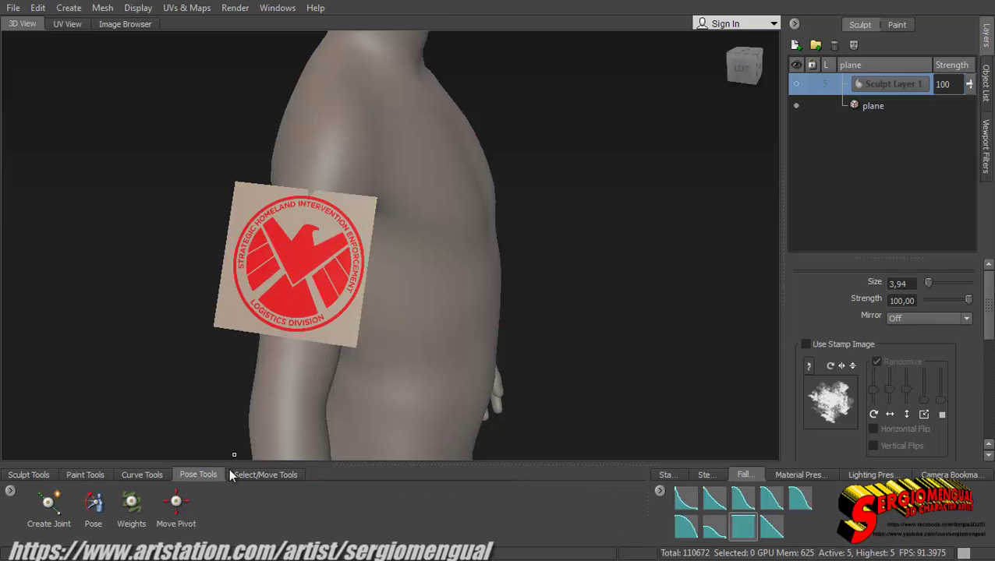
pyautogui.click(55, 511)
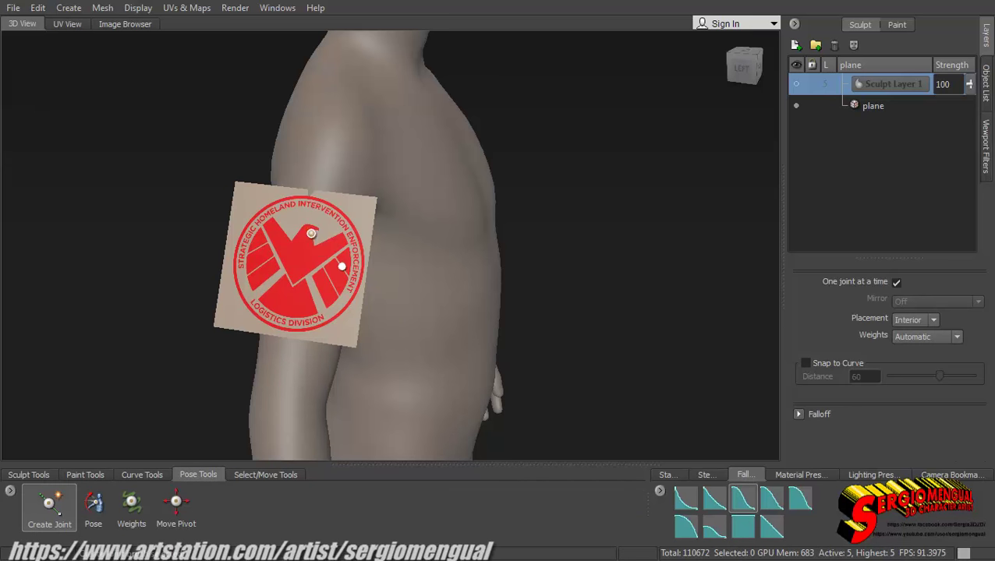
pyautogui.keyDown('alt'); pyautogui.moveTo(311, 233); pyautogui.dragTo(336, 247); pyautogui.keyUp('alt')
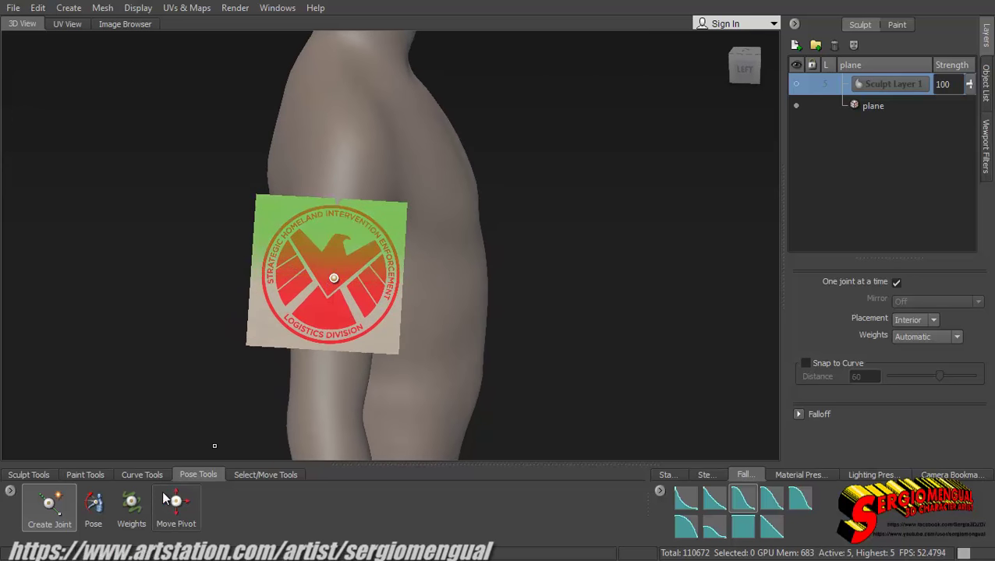
# Step: Flood the joint's weights over the entire emblem plane and activate the Pose tool
pyautogui.click(132, 506)
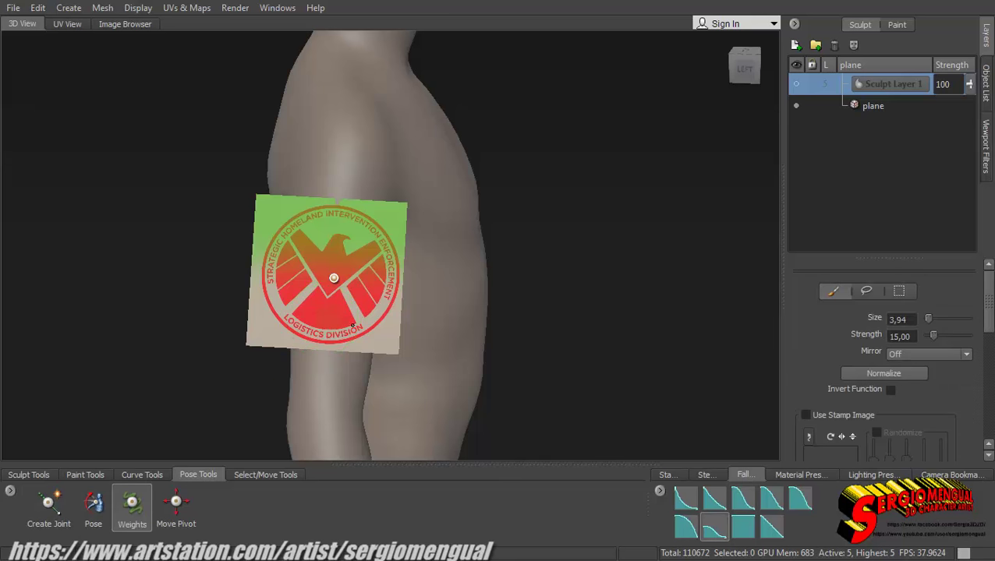
pyautogui.moveTo(988, 310); pyautogui.dragTo(988, 377)
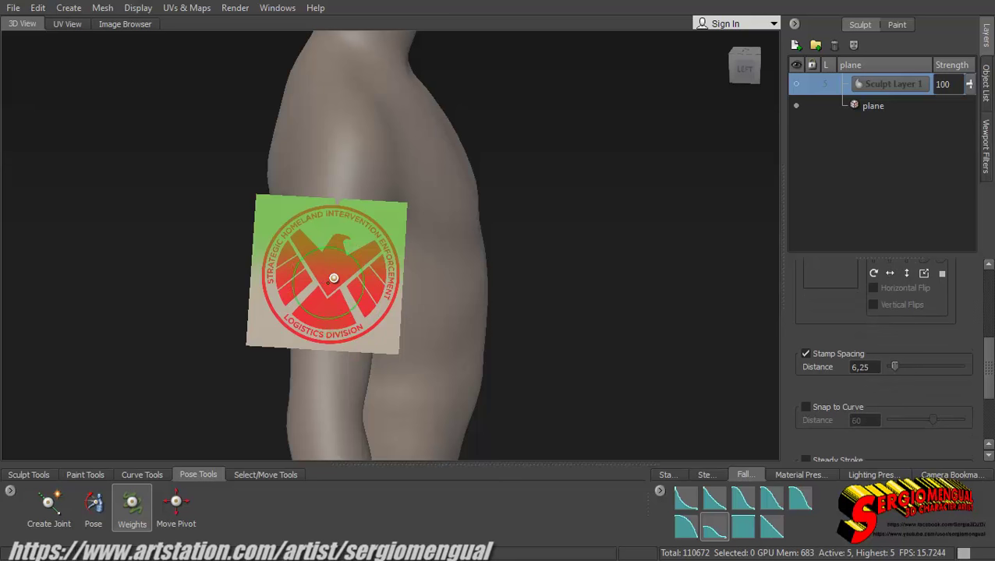
pyautogui.scroll(-3, 877, 413)
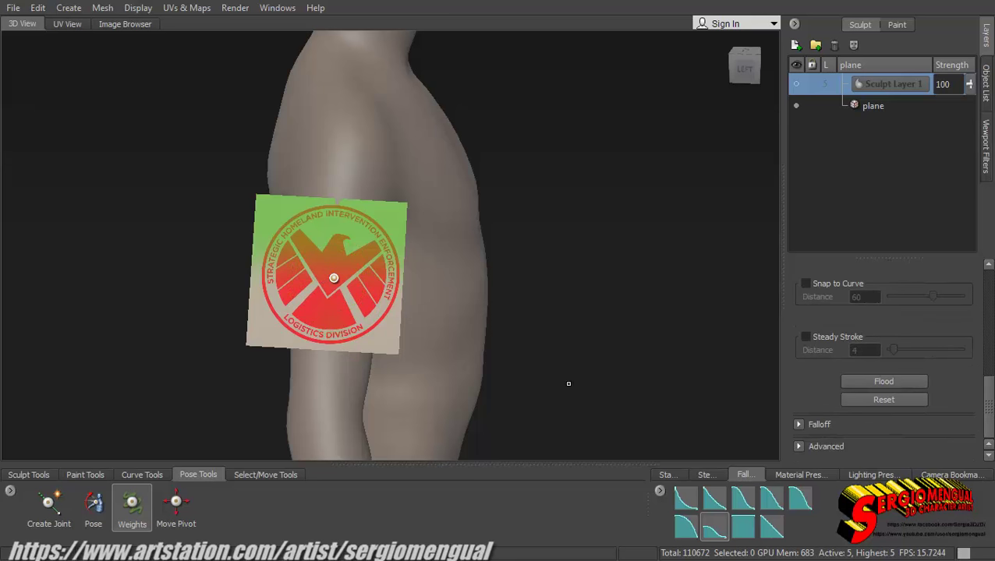
pyautogui.click(924, 383)
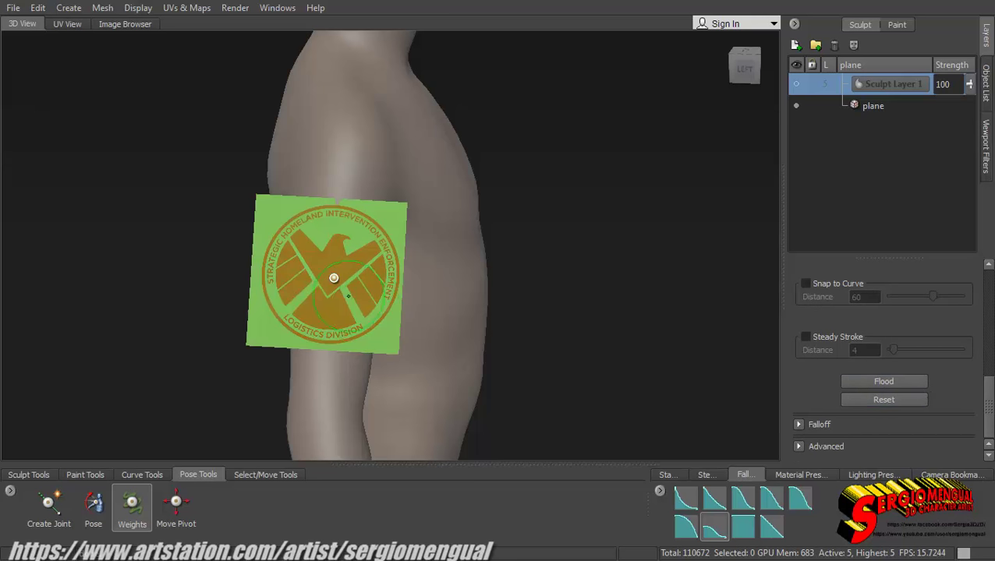
pyautogui.click(92, 505)
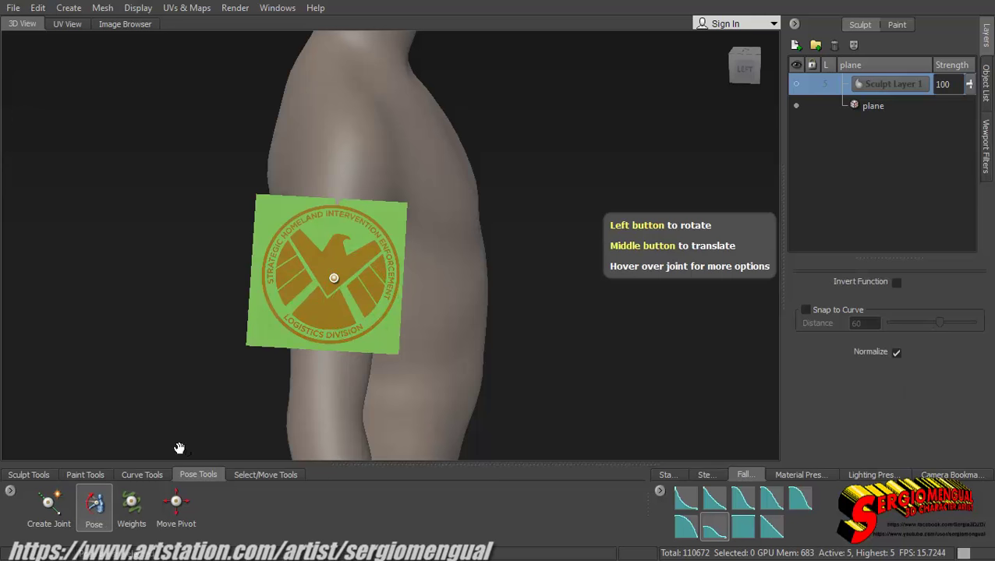
# Step: Add a new sculpt layer to the emblem plane above the hidden Sculpt Layer 1
pyautogui.keyDown('alt'); pyautogui.moveTo(427, 264); pyautogui.dragTo(426, 337); pyautogui.keyUp('alt')
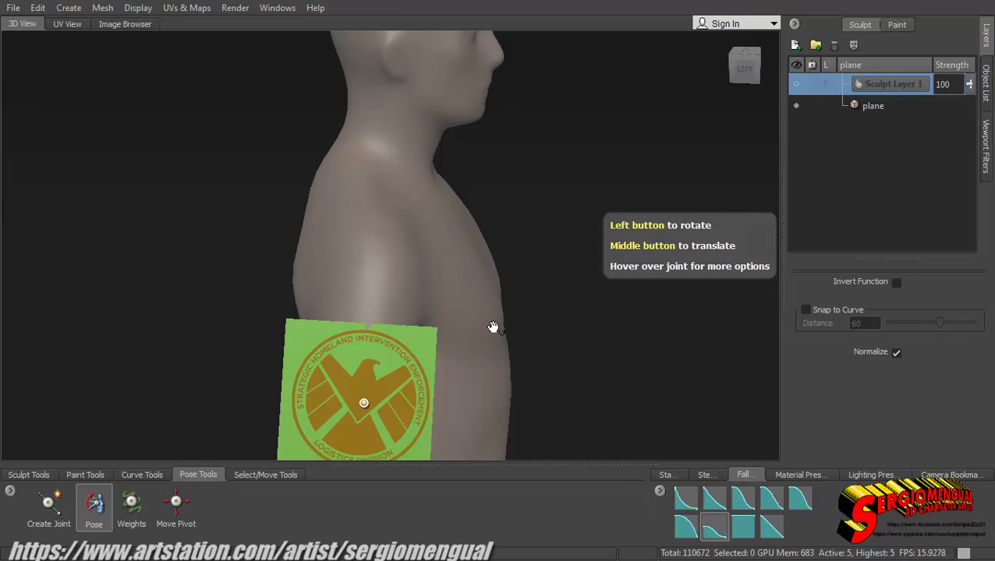
pyautogui.click(795, 46)
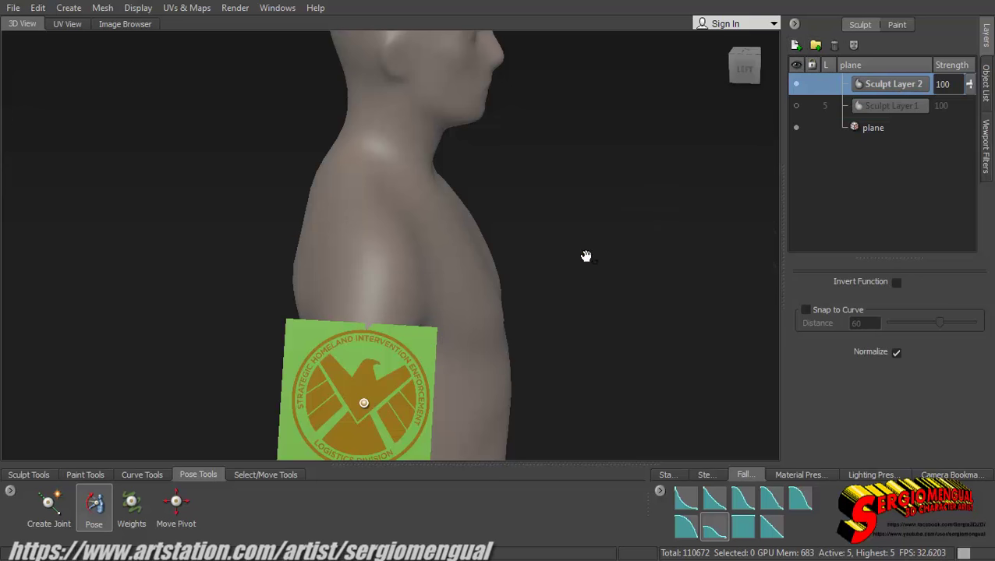
# Step: Try pulling the emblem plane's rear edge outward with the Grab tool, and undo the stroke
pyautogui.click(32, 475)
pyautogui.click(148, 506)
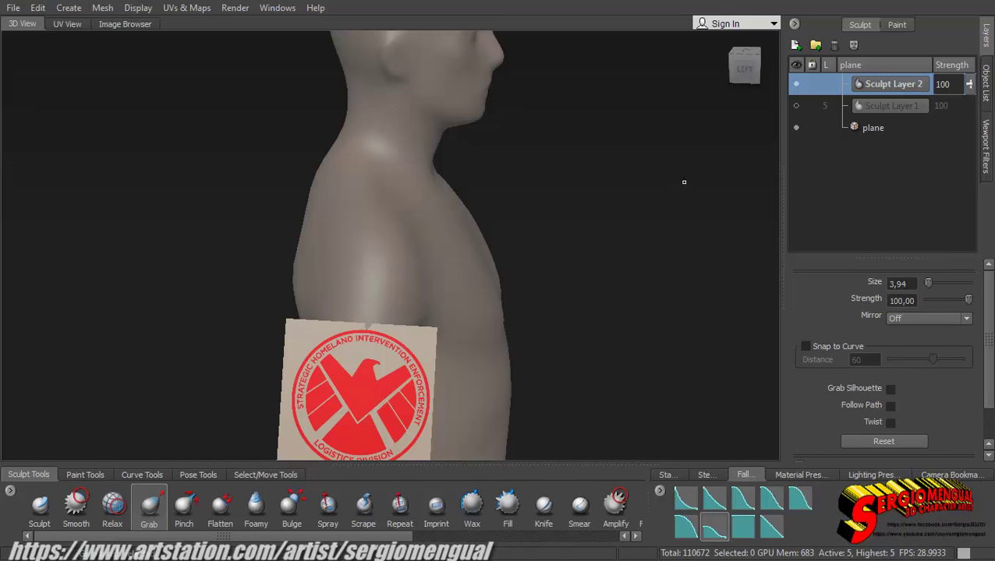
pyautogui.moveTo(281, 399); pyautogui.dragTo(272, 392)
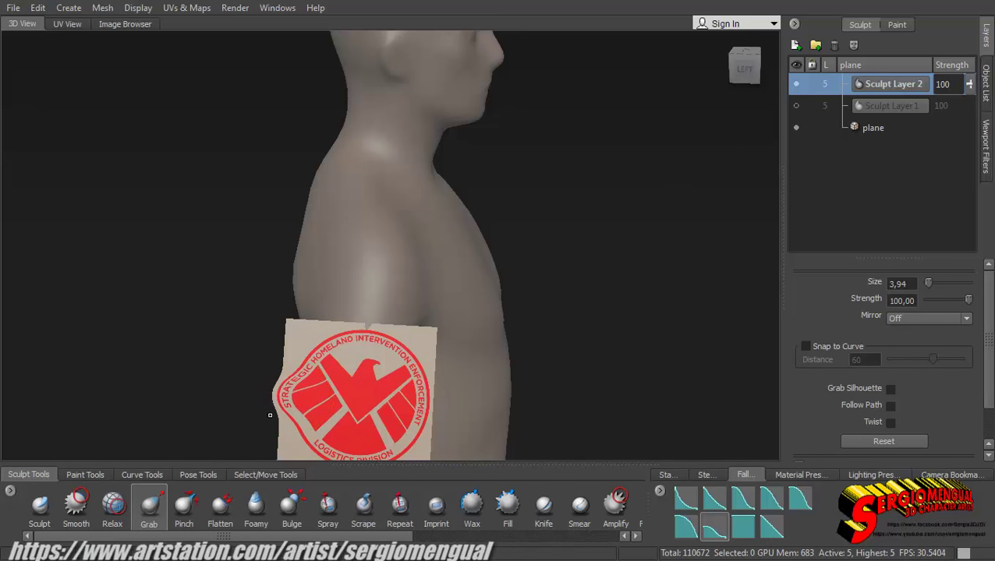
pyautogui.hotkey('ctrl', 'z')
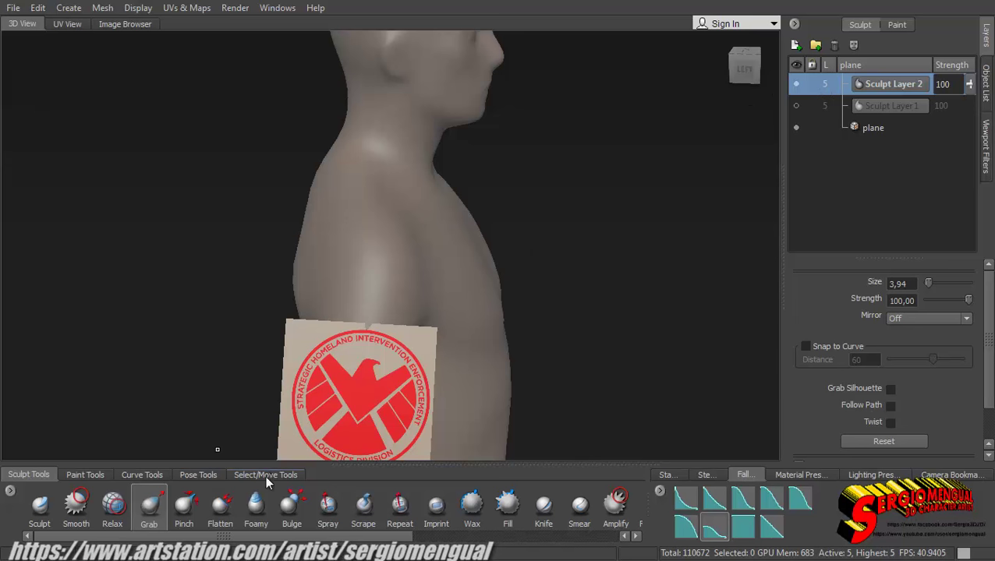
# Step: Move the whole flat emblem plane up from the arm to the outer shoulder with the Pose tool
pyautogui.click(199, 475)
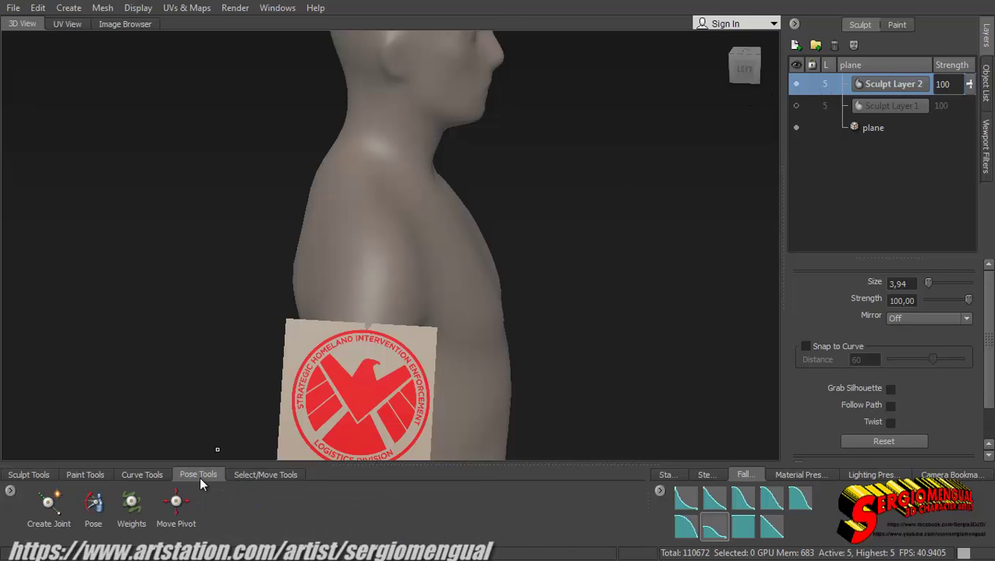
pyautogui.click(101, 506)
pyautogui.click(360, 409)
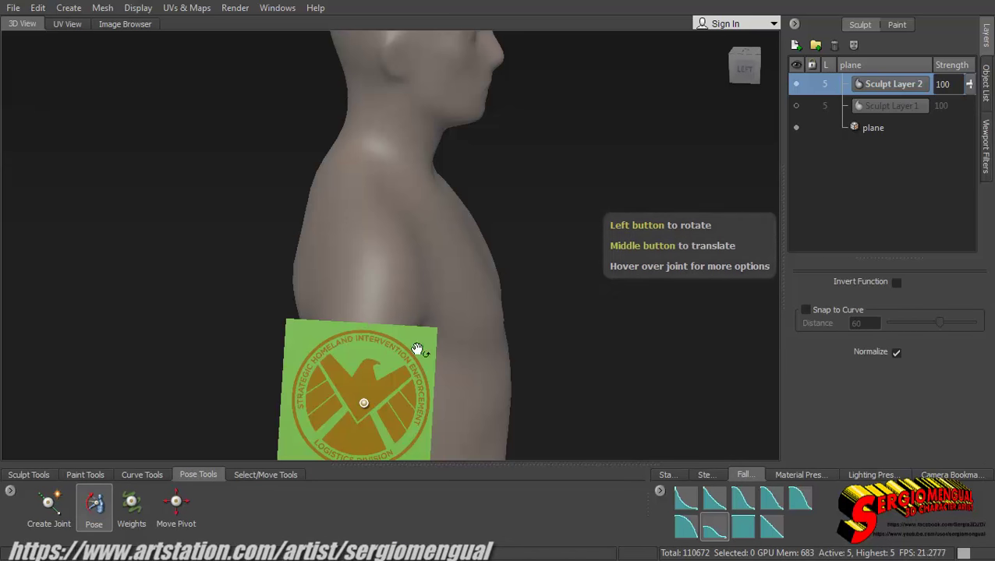
pyautogui.moveTo(418, 349); pyautogui.dragTo(408, 238, button='middle')
pyautogui.keyDown('alt'); pyautogui.moveTo(400, 287); pyautogui.dragTo(592, 291); pyautogui.keyUp('alt')
pyautogui.keyDown('alt'); pyautogui.moveTo(592, 294); pyautogui.dragTo(352, 310); pyautogui.keyUp('alt')
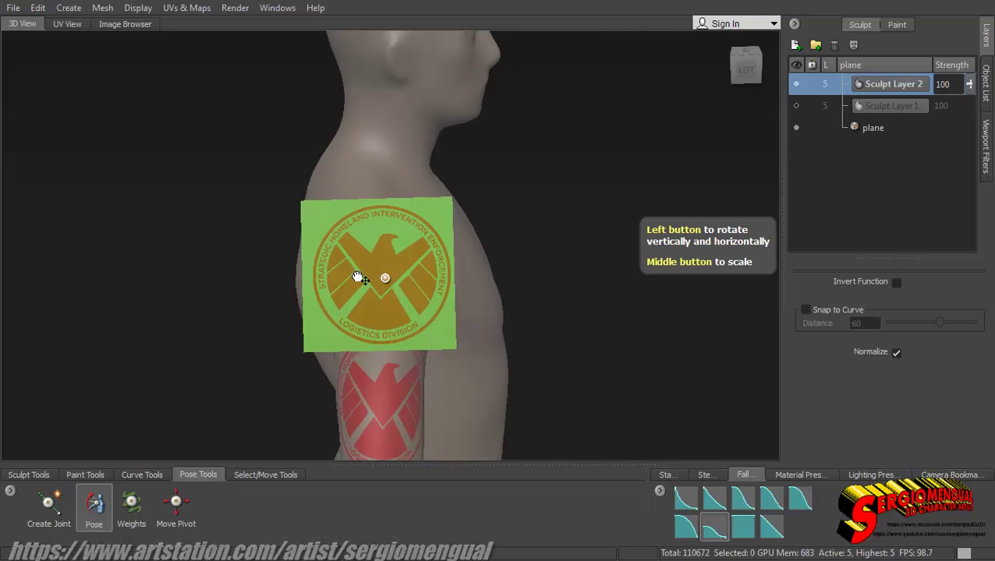
pyautogui.keyDown('alt'); pyautogui.moveTo(365, 285); pyautogui.dragTo(251, 275); pyautogui.keyUp('alt')
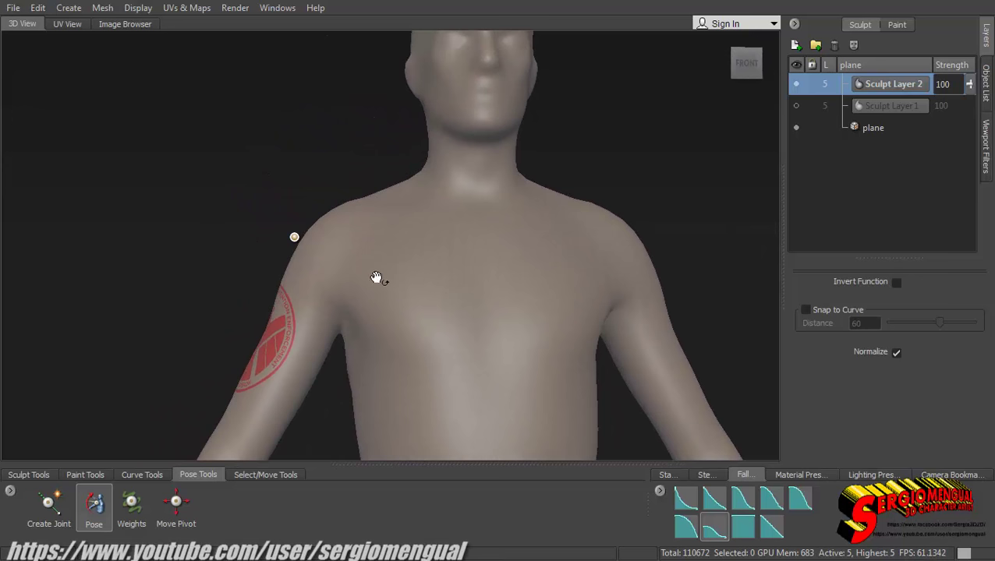
pyautogui.keyDown('alt'); pyautogui.moveTo(376, 278); pyautogui.dragTo(324, 255); pyautogui.keyUp('alt')
# Step: Turn on Show Both Sides so the plane's back faces are displayed
pyautogui.press('space')
pyautogui.moveTo(347, 178)
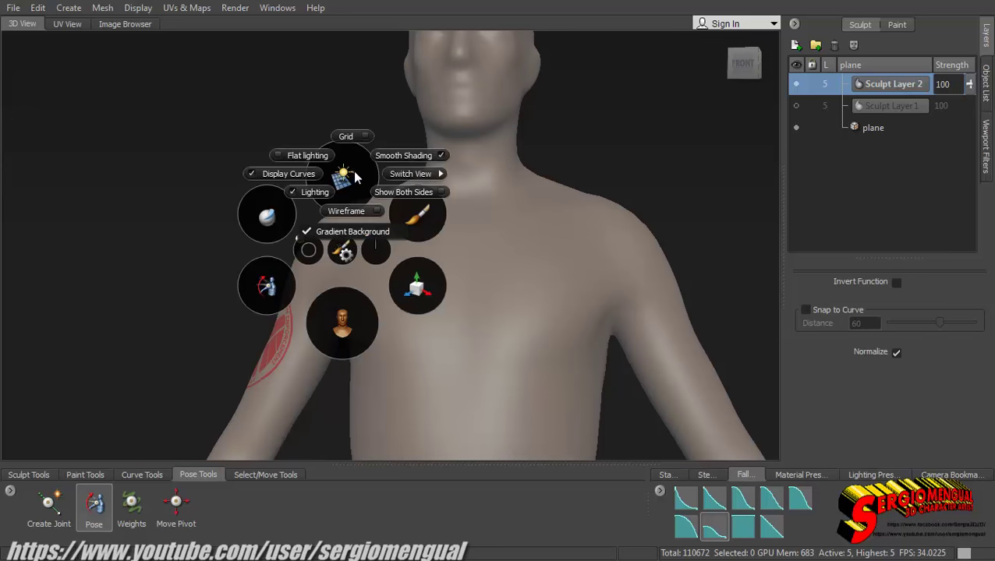
pyautogui.click(404, 195)
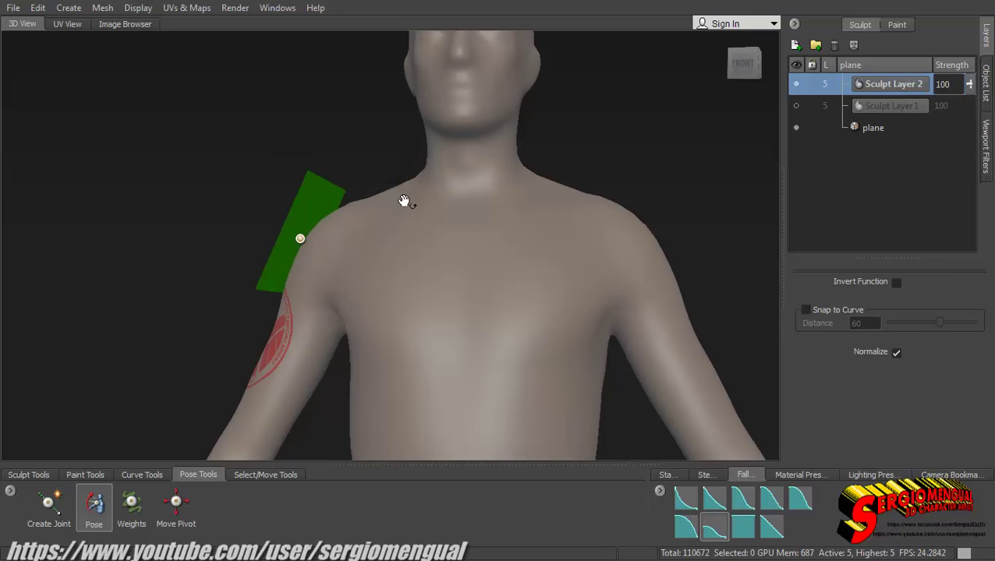
# Step: Fine-tune the flat emblem plane's placement so it lies against the slope of the outer shoulder
pyautogui.keyDown('alt'); pyautogui.moveTo(356, 252); pyautogui.dragTo(327, 246); pyautogui.keyUp('alt')
pyautogui.keyDown('alt'); pyautogui.moveTo(336, 218); pyautogui.dragTo(345, 241, button='middle'); pyautogui.keyUp('alt')
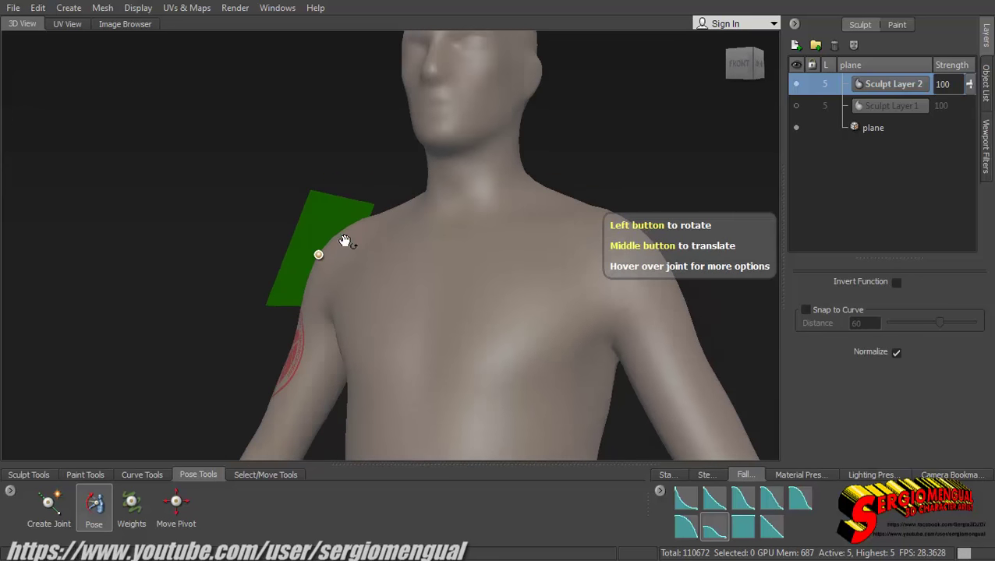
pyautogui.scroll(3, 346, 242)
pyautogui.keyDown('alt'); pyautogui.moveTo(317, 229); pyautogui.dragTo(380, 265); pyautogui.keyUp('alt')
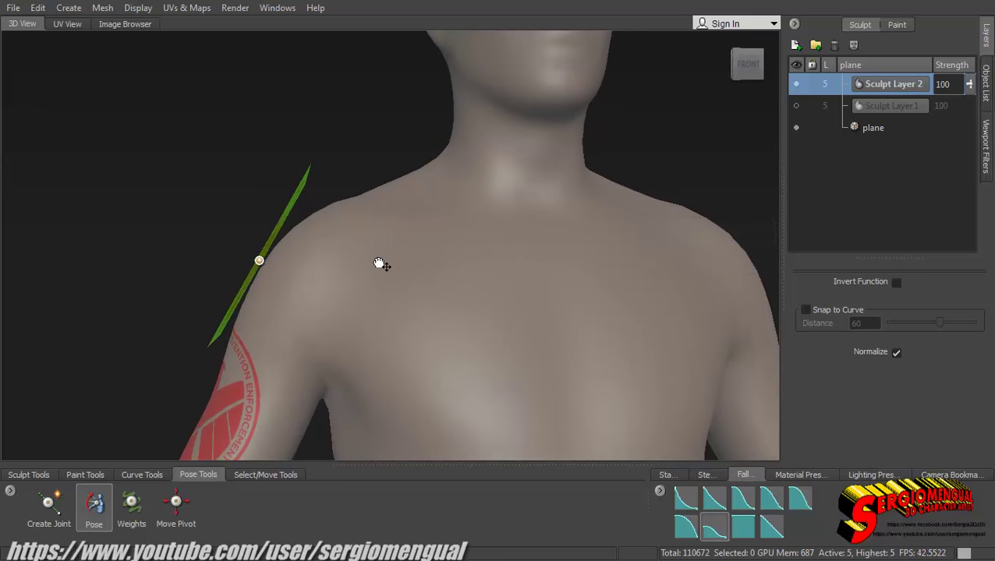
pyautogui.moveTo(379, 264); pyautogui.dragTo(380, 262, button='middle')
pyautogui.moveTo(381, 261)
pyautogui.keyDown('alt'); pyautogui.mouseDown()
pyautogui.moveTo(413, 278)
pyautogui.moveTo(499, 280)
pyautogui.moveTo(363, 263)
pyautogui.mouseUp(); pyautogui.keyUp('alt')
pyautogui.keyDown('alt'); pyautogui.moveTo(362, 262); pyautogui.dragTo(366, 269, button='middle'); pyautogui.keyUp('alt')
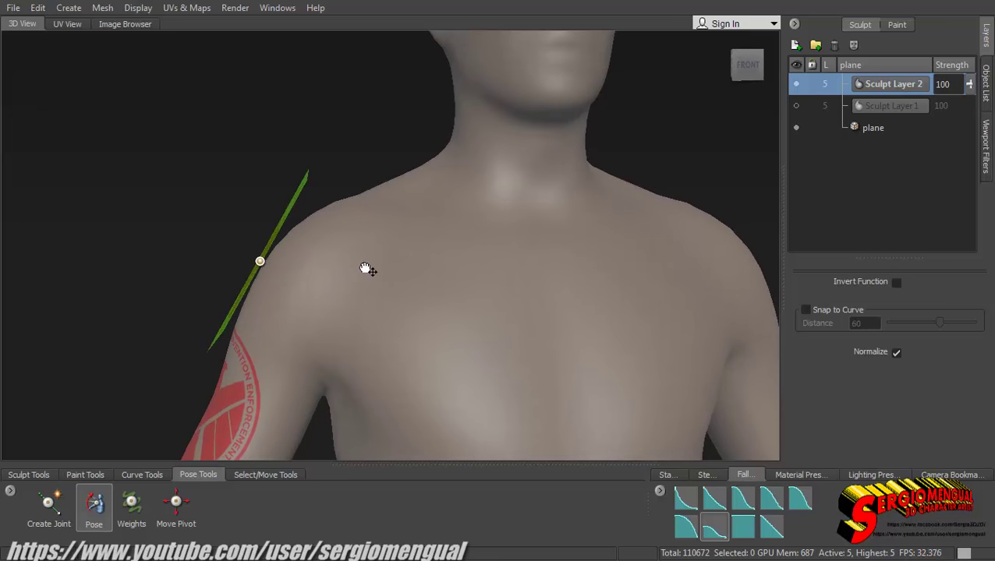
pyautogui.moveTo(371, 269); pyautogui.dragTo(580, 291)
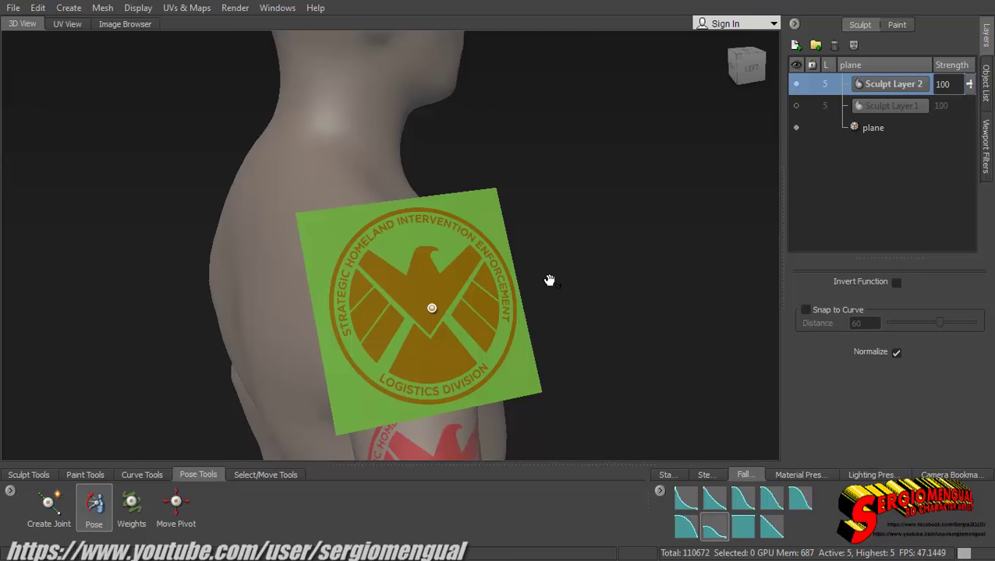
# Step: Create a pose joint near the emblem's centre weighted to the rear half, and bend that half back around the shoulder
pyautogui.click(56, 515)
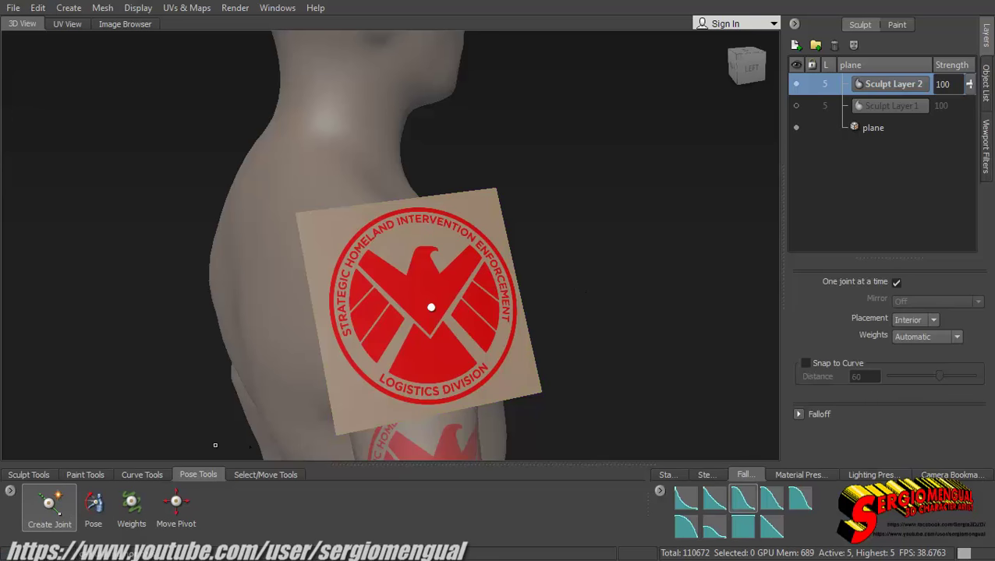
pyautogui.keyDown('alt'); pyautogui.moveTo(391, 286); pyautogui.dragTo(356, 266); pyautogui.keyUp('alt')
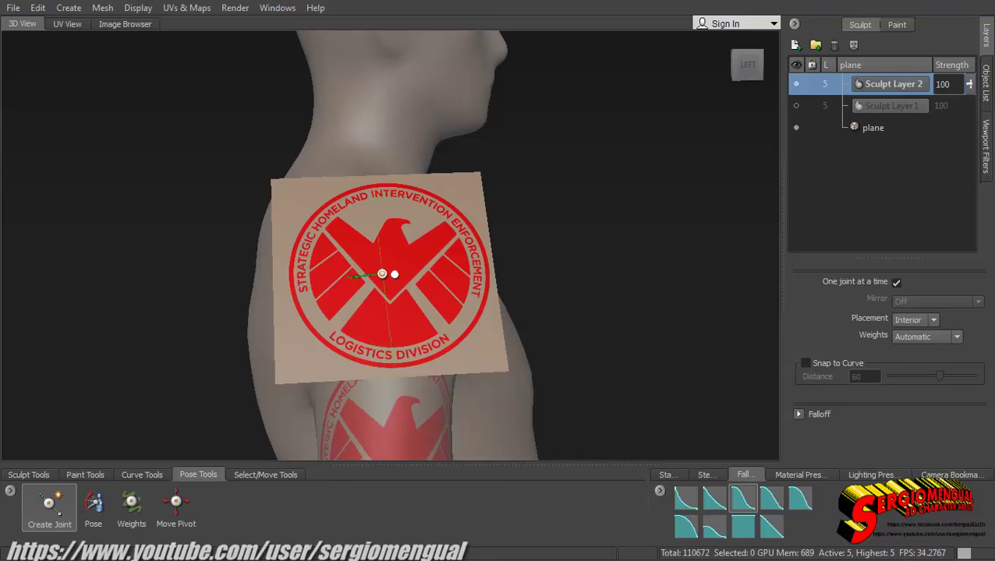
pyautogui.moveTo(344, 276); pyautogui.dragTo(334, 283)
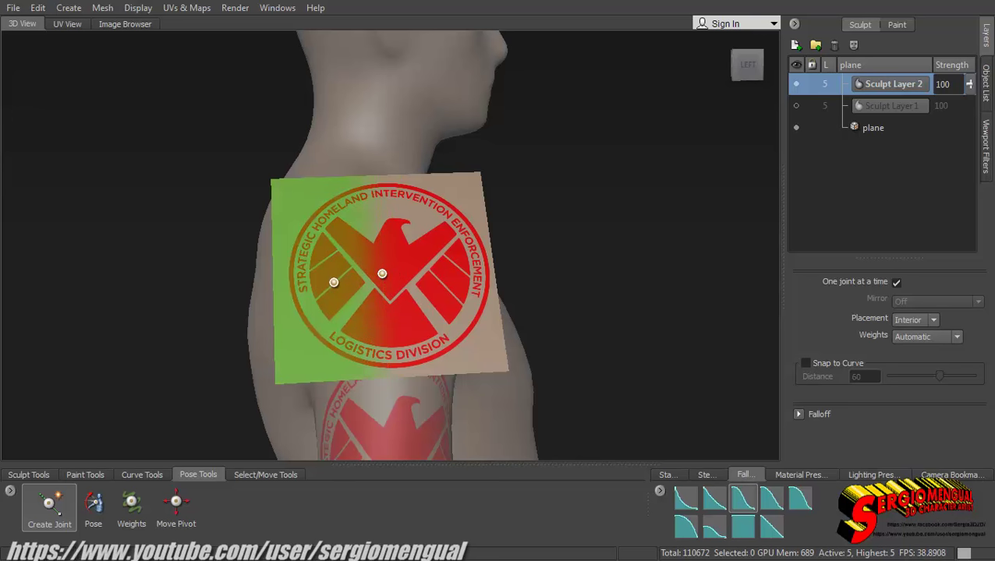
pyautogui.click(93, 503)
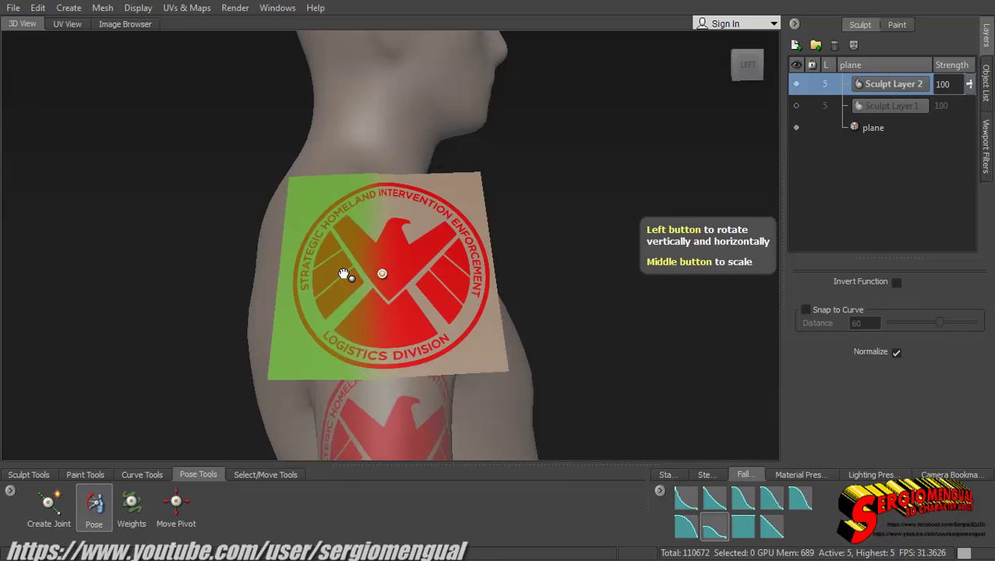
pyautogui.keyDown('alt'); pyautogui.moveTo(373, 281); pyautogui.dragTo(524, 322); pyautogui.keyUp('alt')
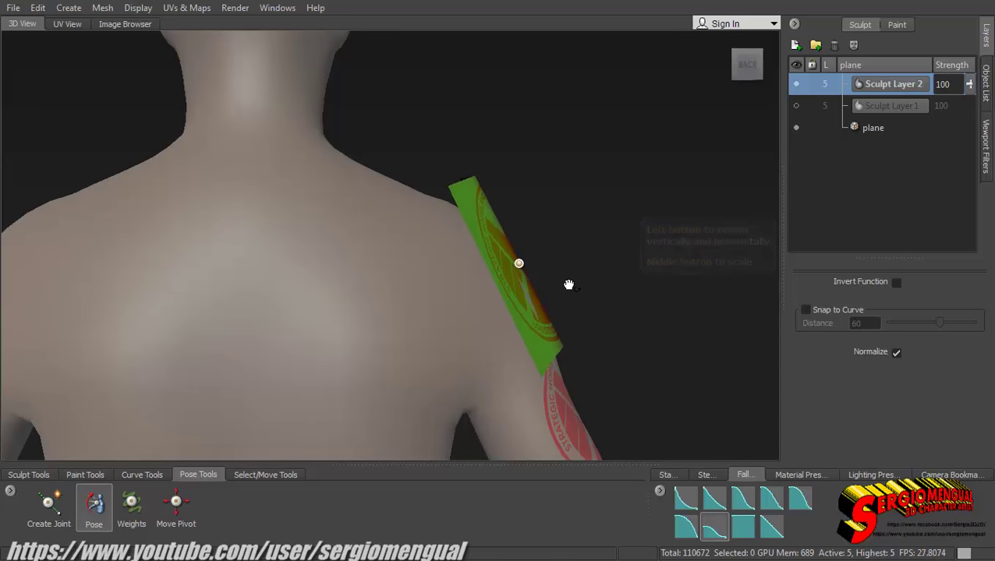
pyautogui.keyDown('alt'); pyautogui.moveTo(568, 282); pyautogui.dragTo(433, 255); pyautogui.keyUp('alt')
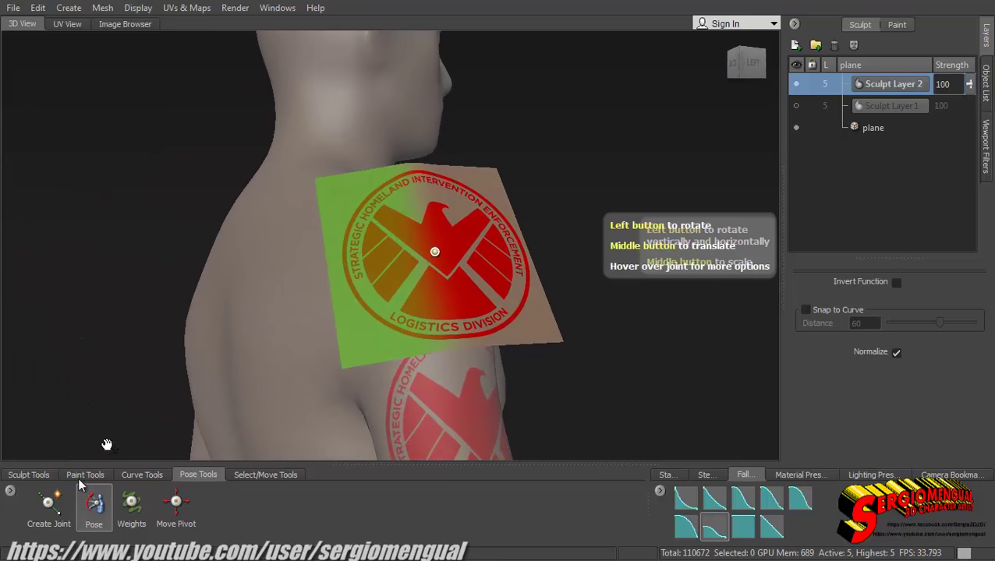
# Step: Create a pose joint on the emblem's rear wing weighted to the rear edge, and bend that strip further around the shoulder
pyautogui.click(49, 507)
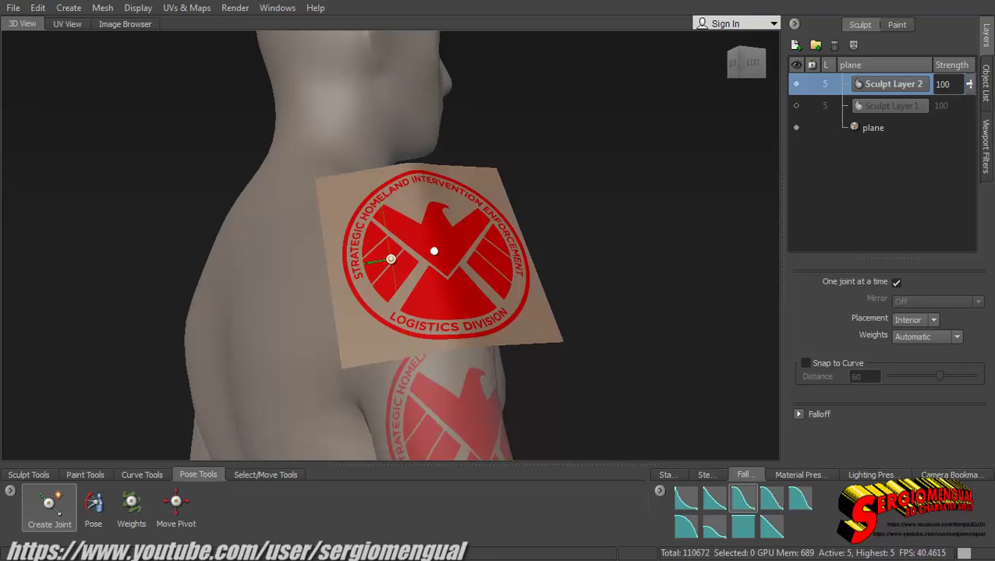
pyautogui.moveTo(433, 252); pyautogui.dragTo(435, 250)
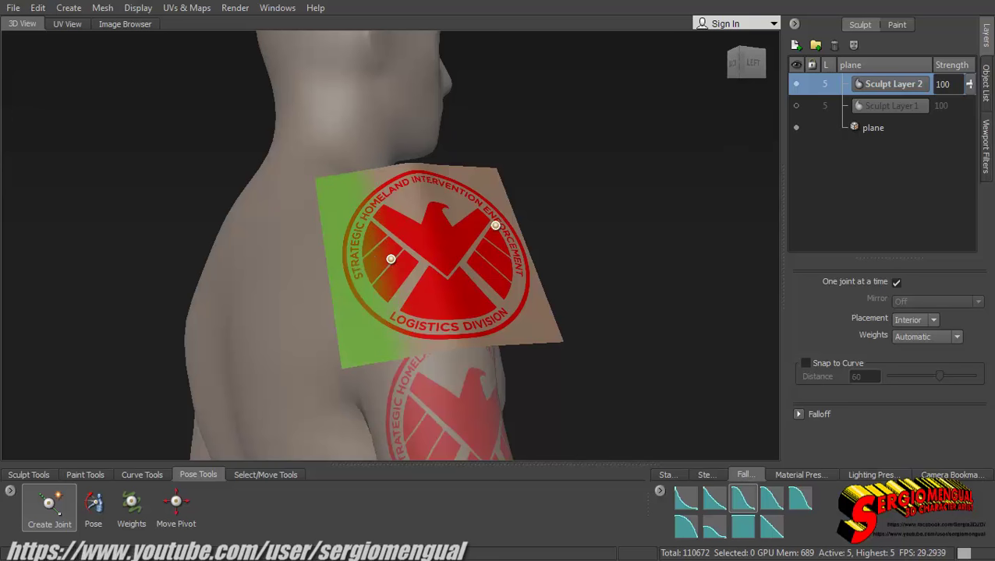
pyautogui.click(94, 507)
pyautogui.keyDown('alt'); pyautogui.moveTo(325, 318); pyautogui.dragTo(607, 274); pyautogui.keyUp('alt')
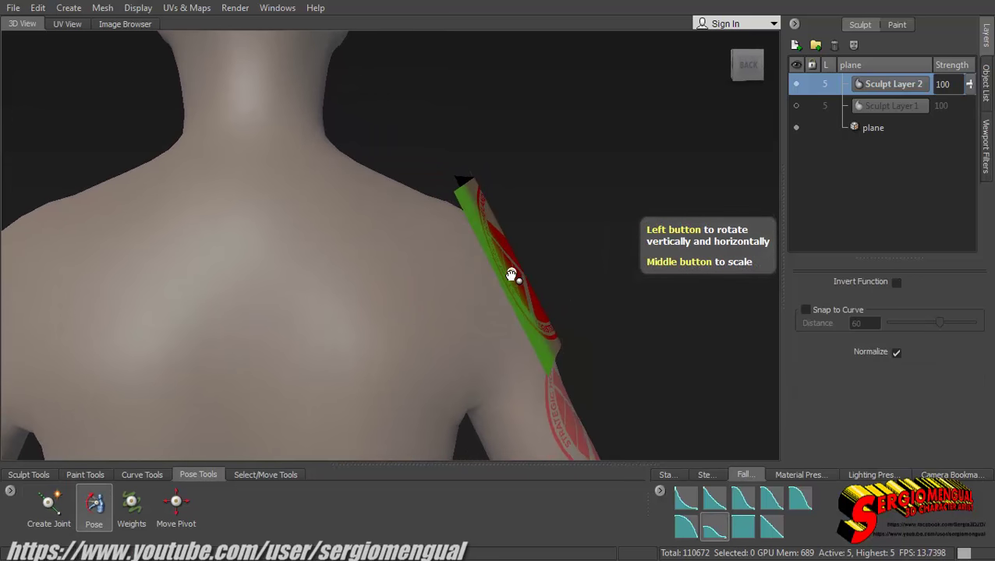
pyautogui.moveTo(513, 275); pyautogui.dragTo(462, 289)
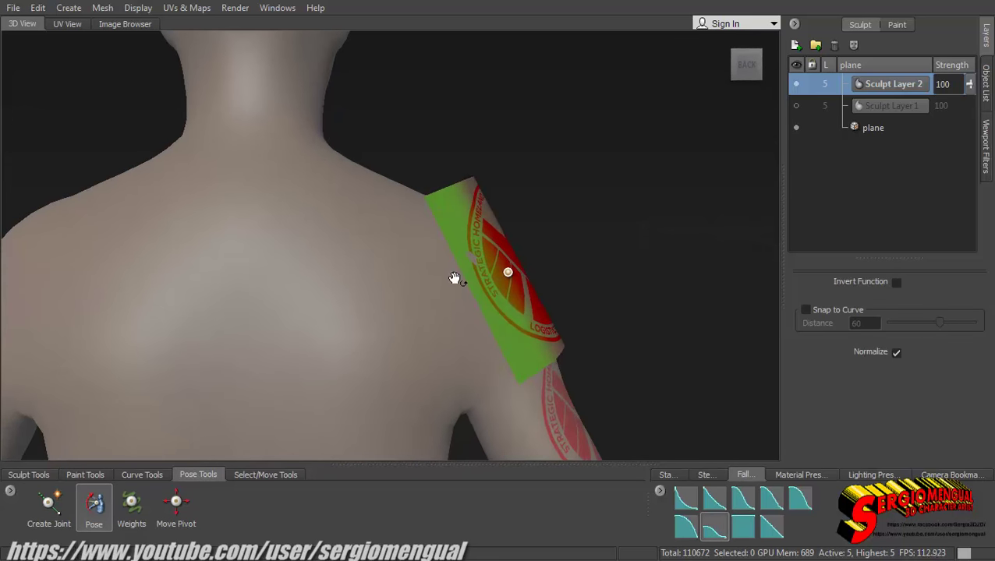
pyautogui.keyDown('alt'); pyautogui.moveTo(513, 273); pyautogui.dragTo(242, 333); pyautogui.keyUp('alt')
# Step: Create a pose joint on the front side of the emblem weighted to the front half, and bend it around the shoulder
pyautogui.click(47, 510)
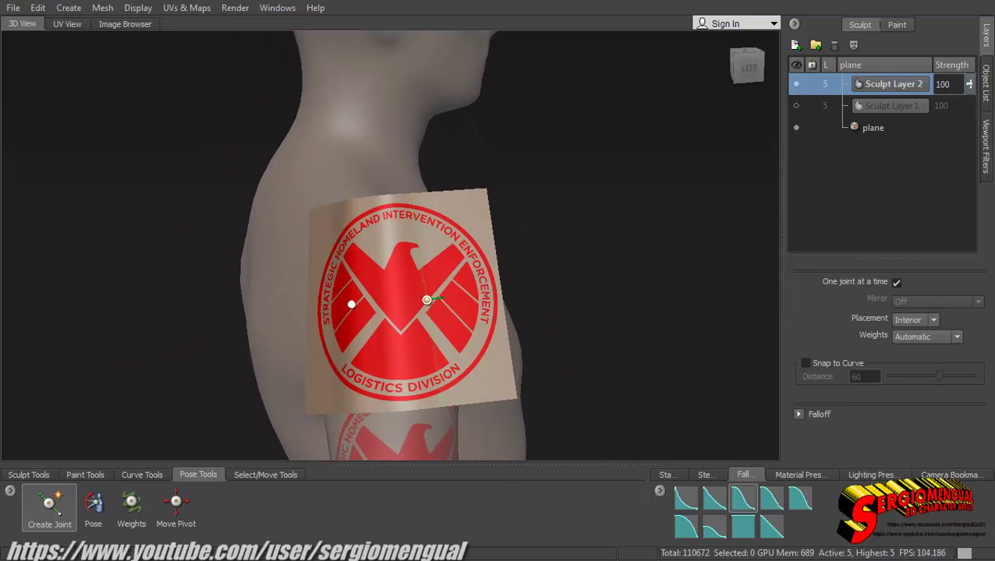
pyautogui.moveTo(445, 298); pyautogui.dragTo(451, 302)
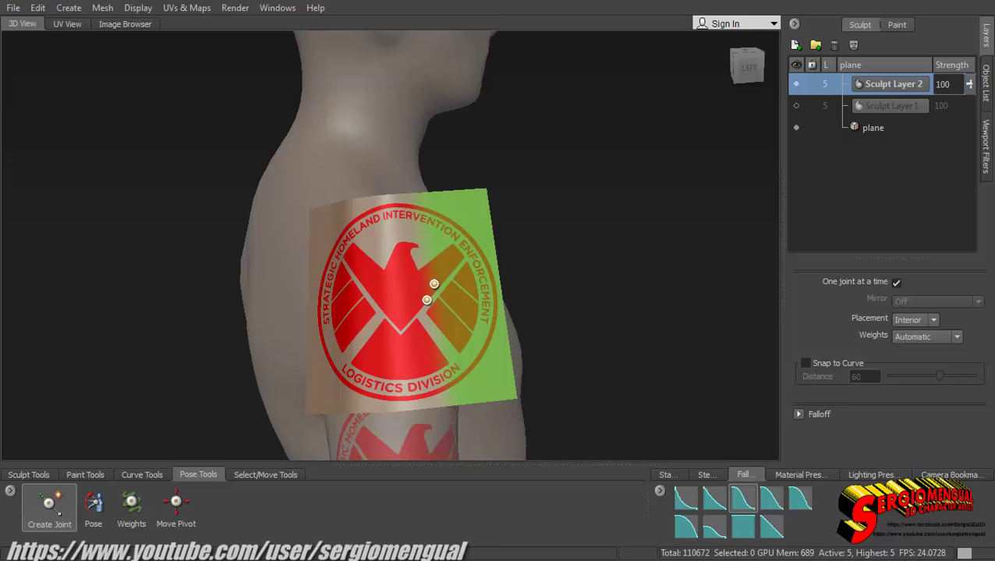
pyautogui.keyDown('alt'); pyautogui.moveTo(374, 367); pyautogui.dragTo(162, 393); pyautogui.keyUp('alt')
pyautogui.click(93, 521)
pyautogui.keyDown('alt'); pyautogui.moveTo(303, 310); pyautogui.dragTo(332, 306); pyautogui.keyUp('alt')
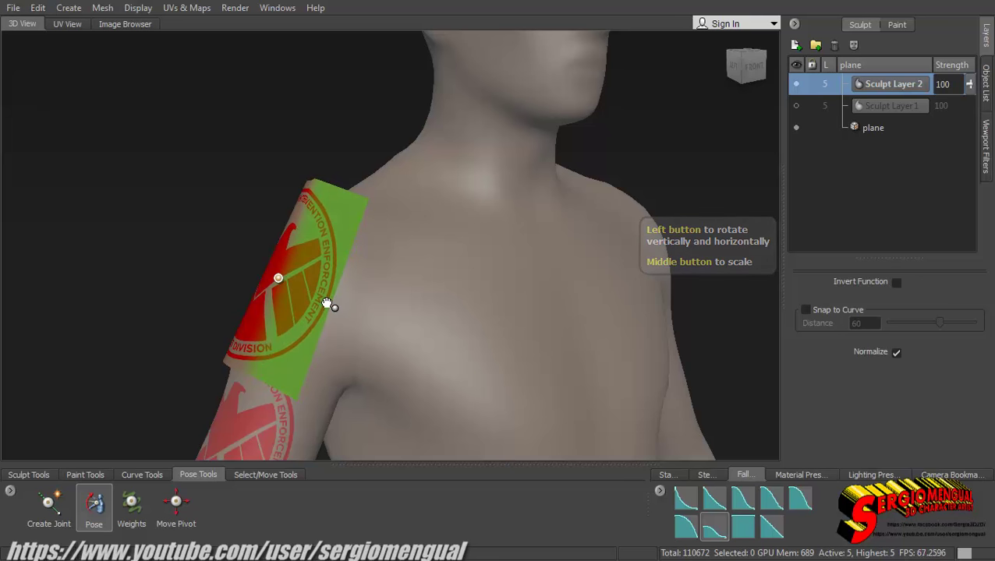
pyautogui.keyDown('alt'); pyautogui.moveTo(382, 284); pyautogui.dragTo(356, 272); pyautogui.keyUp('alt')
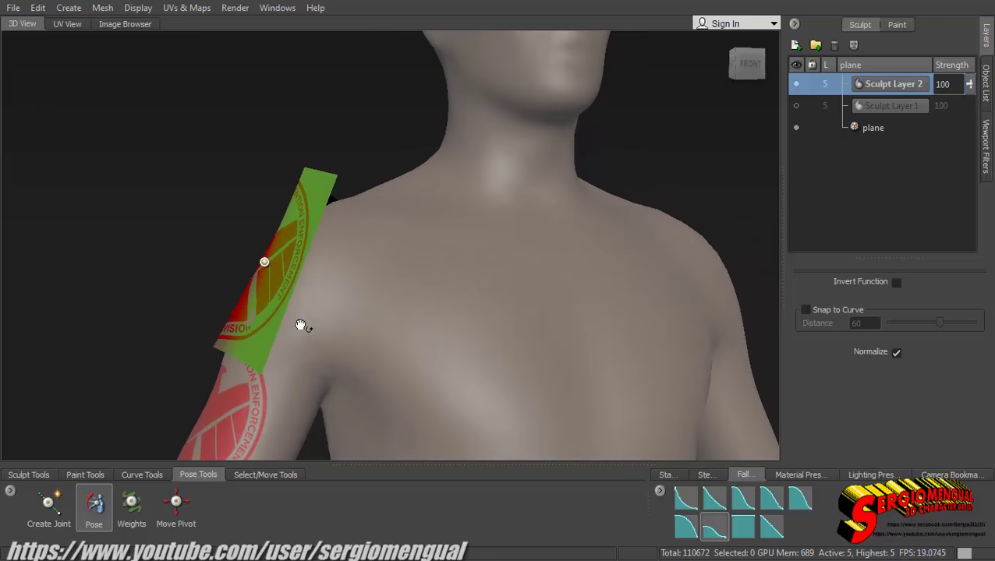
pyautogui.moveTo(301, 326)
pyautogui.mouseDown()
pyautogui.moveTo(282, 321)
pyautogui.moveTo(484, 328)
pyautogui.moveTo(526, 320)
pyautogui.moveTo(301, 313)
pyautogui.moveTo(228, 277)
pyautogui.moveTo(476, 314)
pyautogui.moveTo(506, 253)
pyautogui.moveTo(503, 295)
pyautogui.moveTo(515, 328)
pyautogui.moveTo(510, 308)
pyautogui.moveTo(298, 311)
pyautogui.moveTo(282, 298)
pyautogui.mouseUp()
# Step: Create a pose joint weighted to the plane's front edge strip, and bend that strip in toward the chest
pyautogui.click(49, 503)
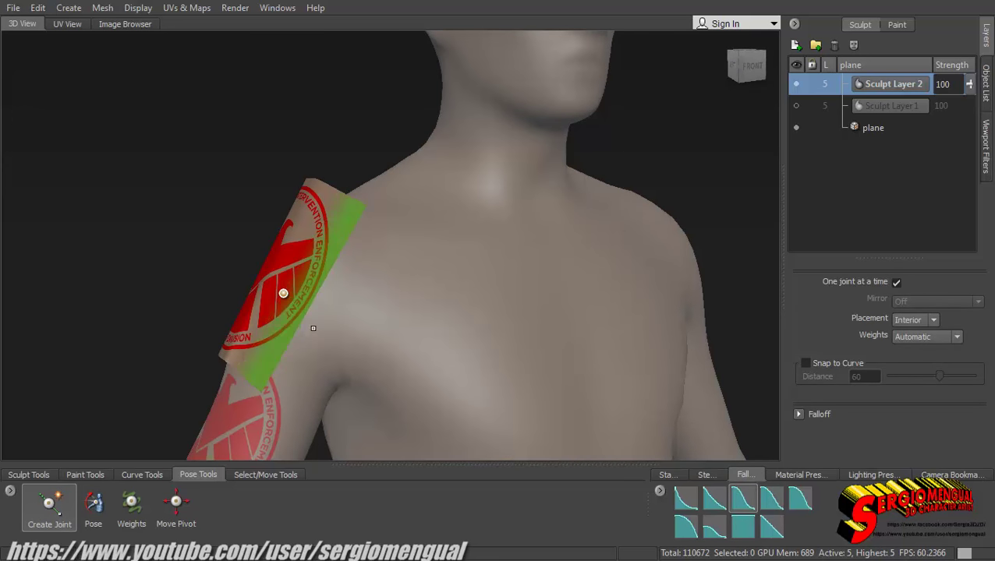
pyautogui.click(94, 505)
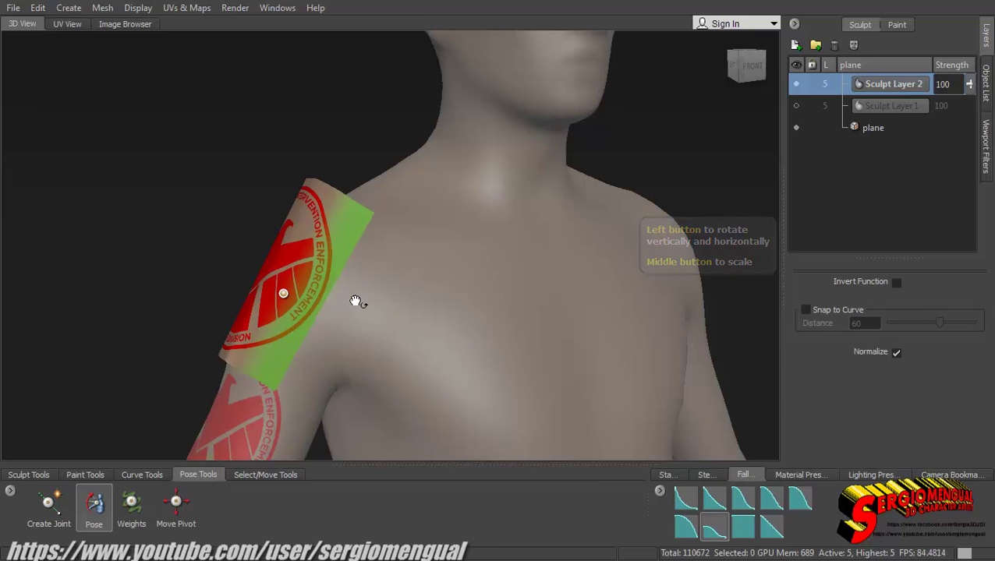
pyautogui.keyDown('alt'); pyautogui.moveTo(348, 291); pyautogui.dragTo(449, 277); pyautogui.keyUp('alt')
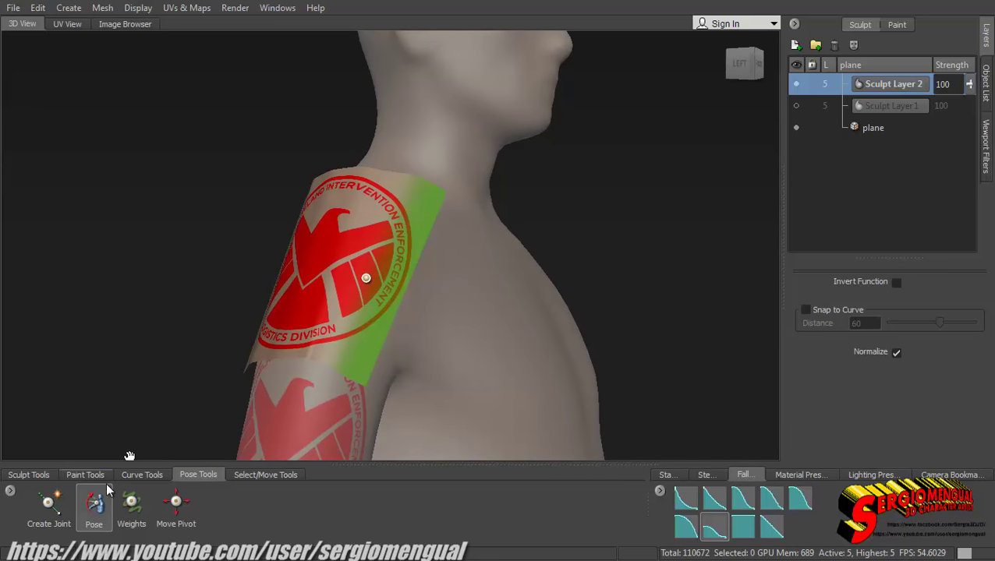
# Step: Create a pose joint near the emblem's head weighted to the plane's upper part, and bend that part over the top of the shoulder
pyautogui.click(55, 512)
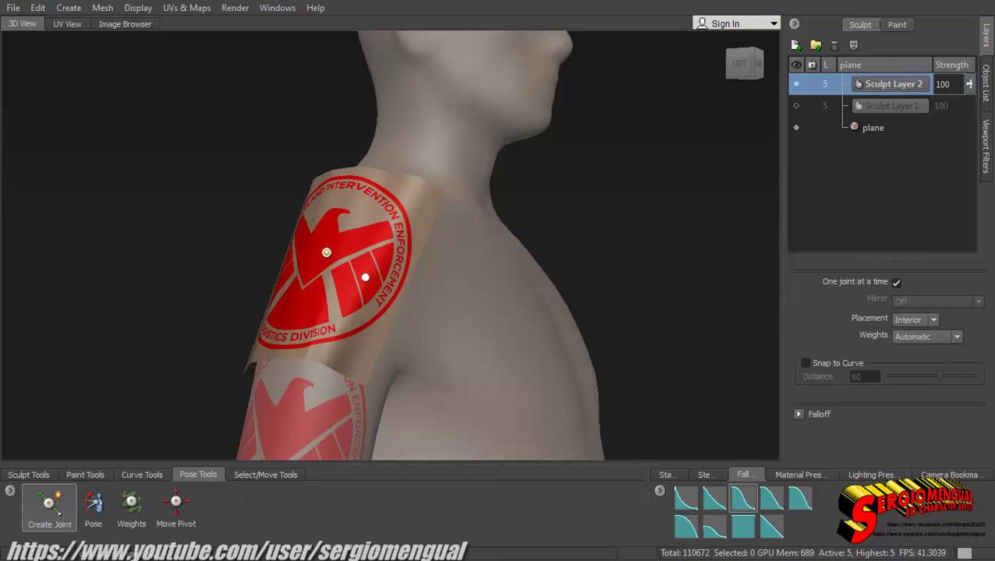
pyautogui.keyDown('alt'); pyautogui.moveTo(343, 247); pyautogui.dragTo(216, 253); pyautogui.keyUp('alt')
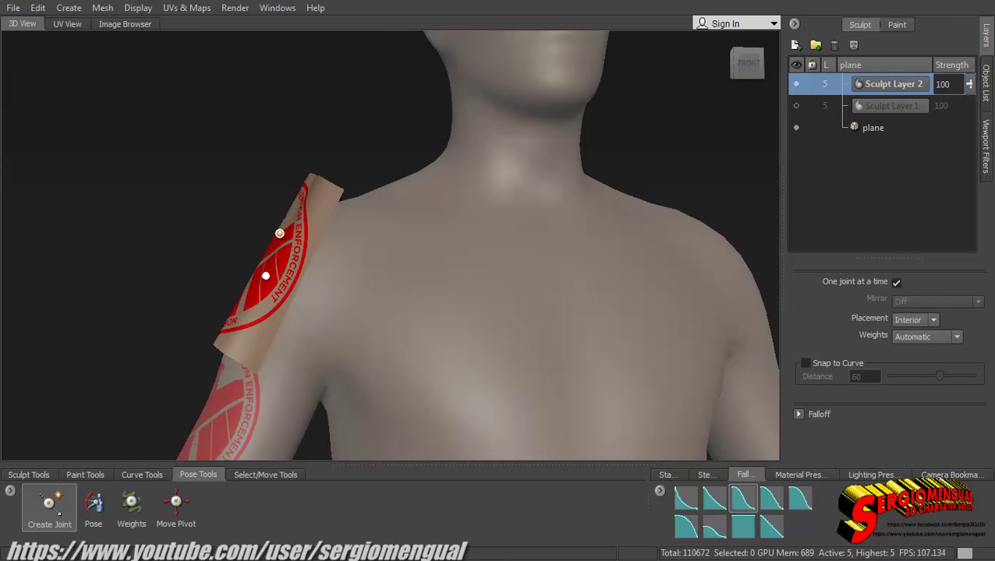
pyautogui.keyDown('alt'); pyautogui.moveTo(280, 233); pyautogui.dragTo(385, 269); pyautogui.keyUp('alt')
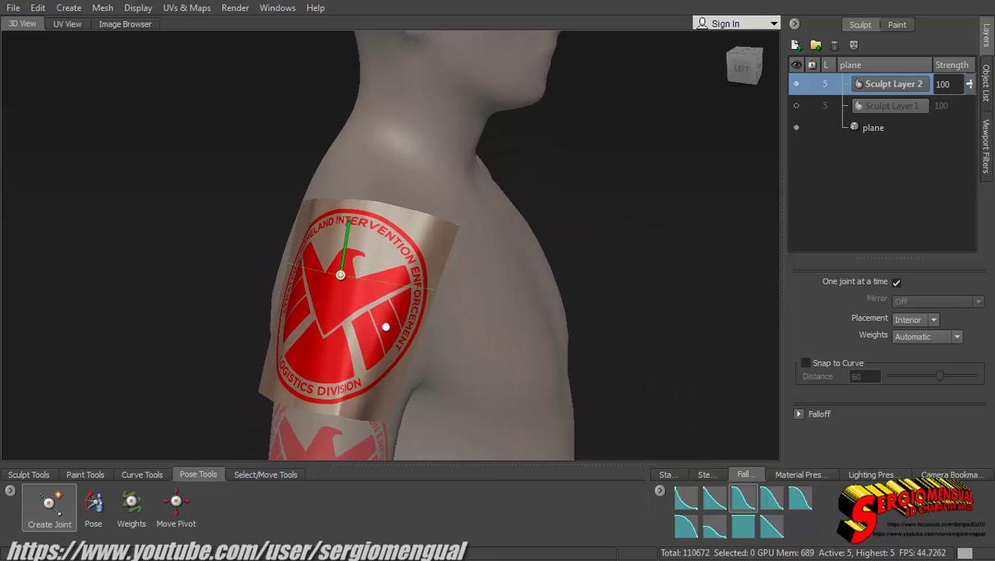
pyautogui.moveTo(348, 217); pyautogui.dragTo(350, 210)
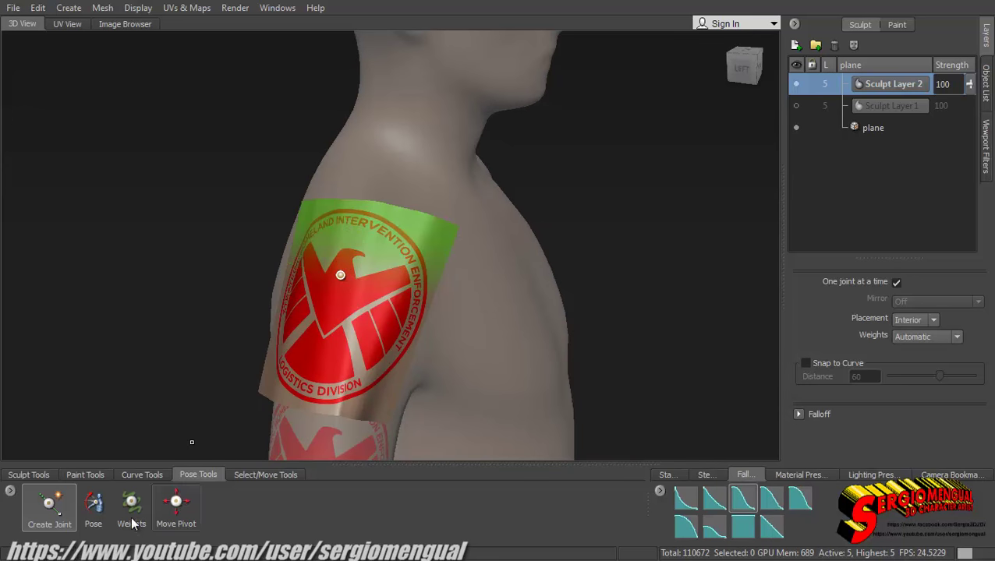
pyautogui.click(94, 505)
pyautogui.keyDown('alt'); pyautogui.moveTo(333, 316); pyautogui.dragTo(432, 207); pyautogui.keyUp('alt')
pyautogui.moveTo(378, 226); pyautogui.dragTo(380, 231)
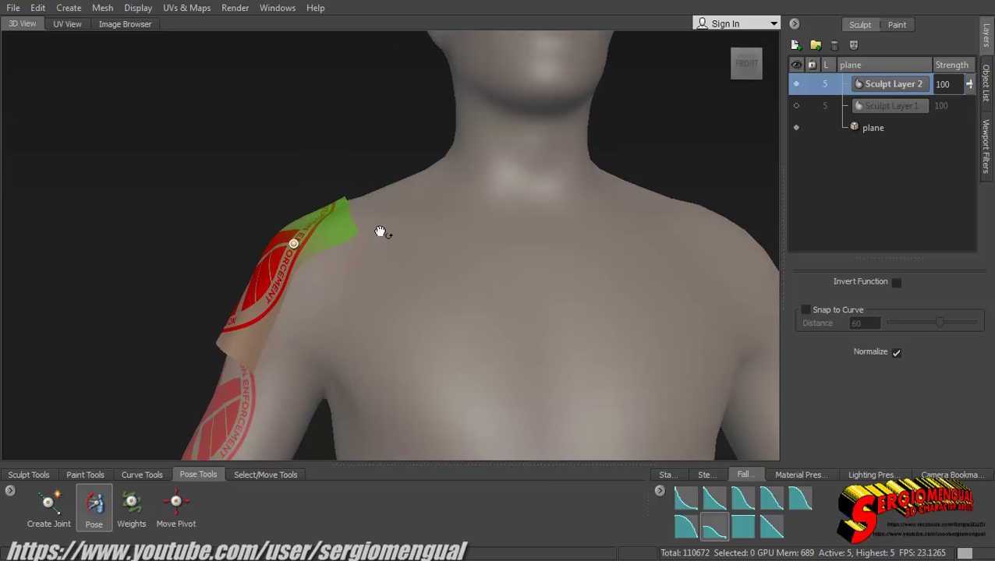
pyautogui.keyDown('alt'); pyautogui.moveTo(364, 241); pyautogui.dragTo(519, 278); pyautogui.keyUp('alt')
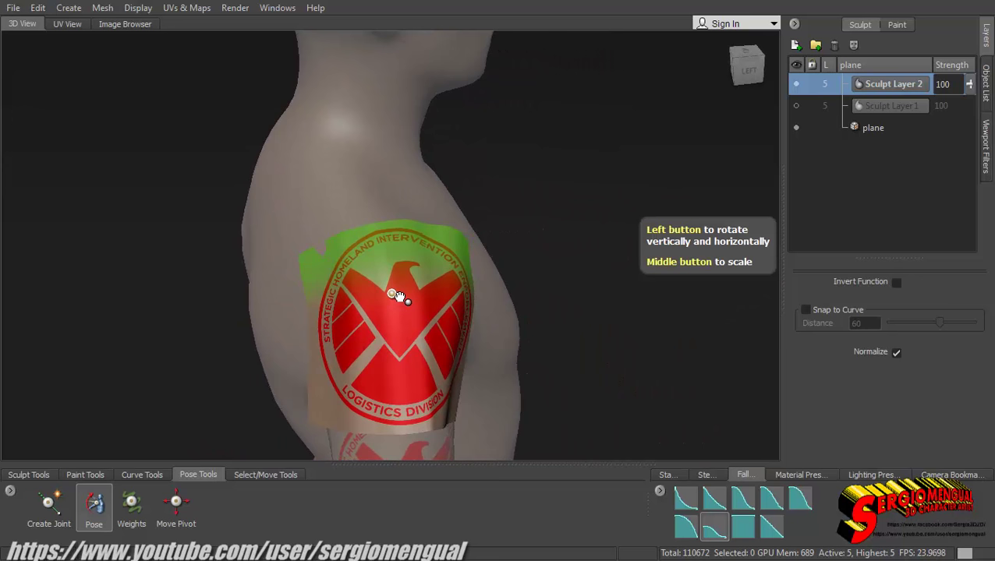
pyautogui.keyDown('alt'); pyautogui.moveTo(402, 304); pyautogui.dragTo(450, 311); pyautogui.keyUp('alt')
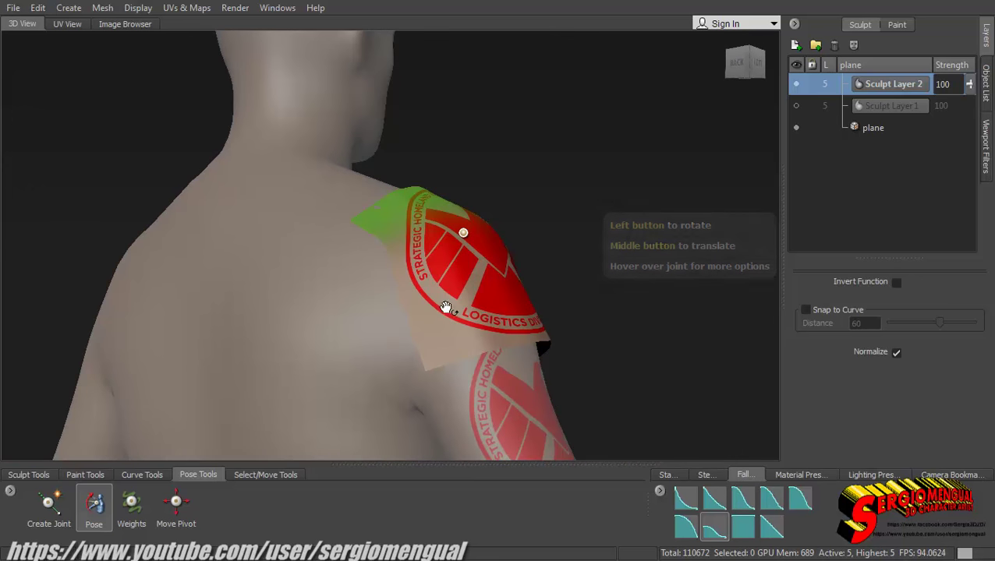
# Step: Create a pose joint in the emblem's lower part weighted to the plane's bottom, and bend that part in against the upper arm
pyautogui.click(48, 503)
pyautogui.keyDown('alt'); pyautogui.moveTo(476, 261); pyautogui.dragTo(365, 287); pyautogui.keyUp('alt')
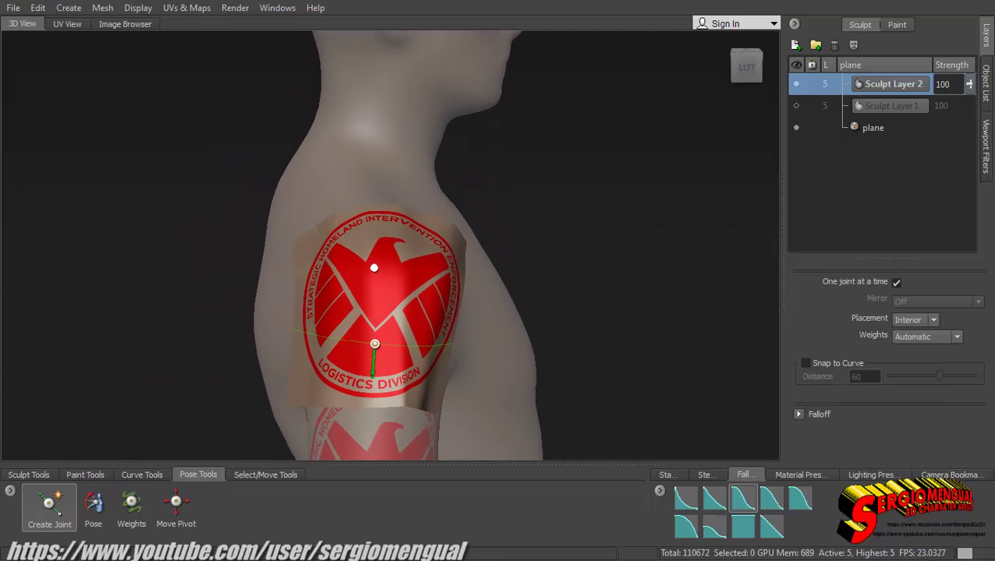
pyautogui.moveTo(374, 381); pyautogui.dragTo(376, 403)
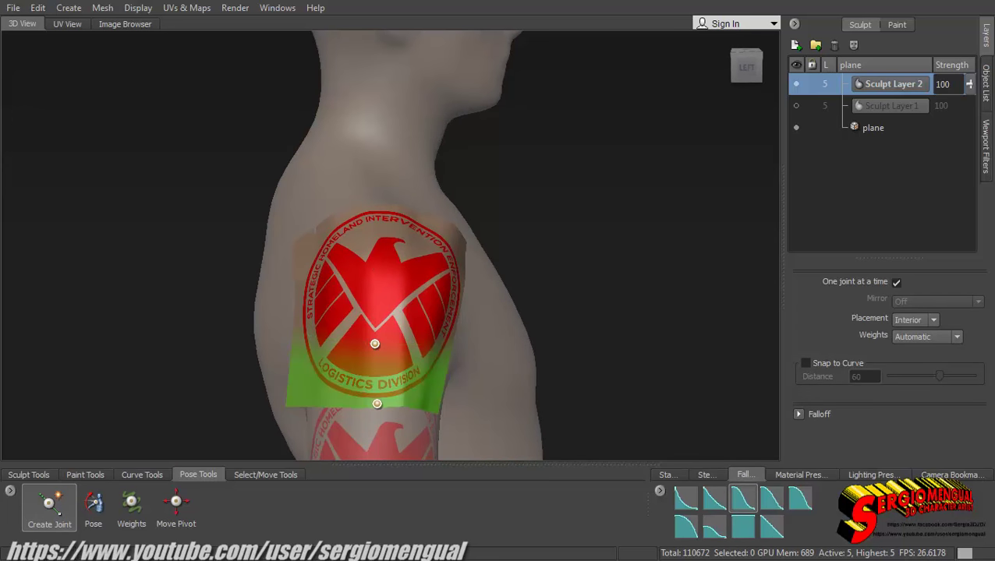
pyautogui.click(93, 504)
pyautogui.moveTo(374, 353); pyautogui.dragTo(375, 360)
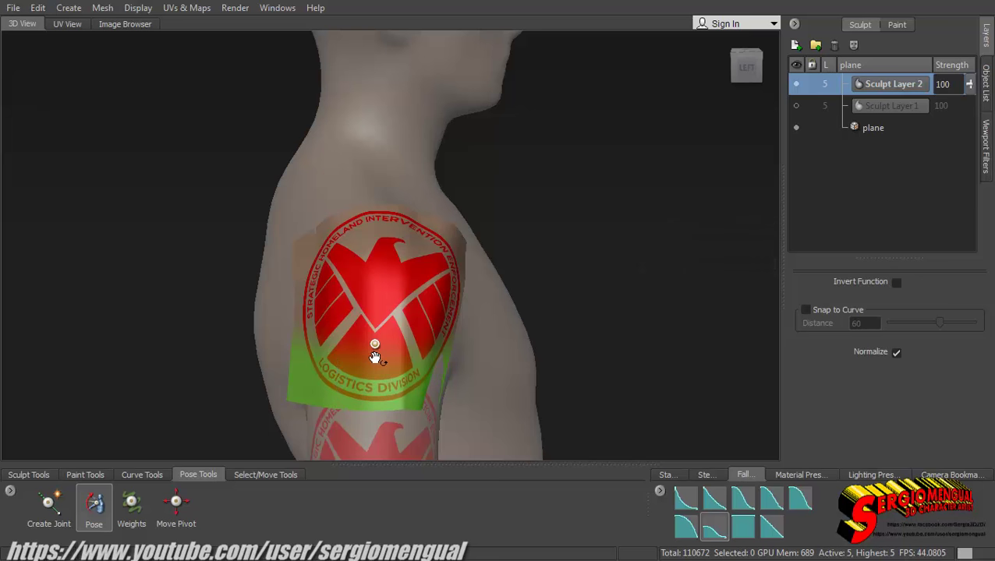
pyautogui.keyDown('alt'); pyautogui.moveTo(375, 367); pyautogui.dragTo(213, 366); pyautogui.keyUp('alt')
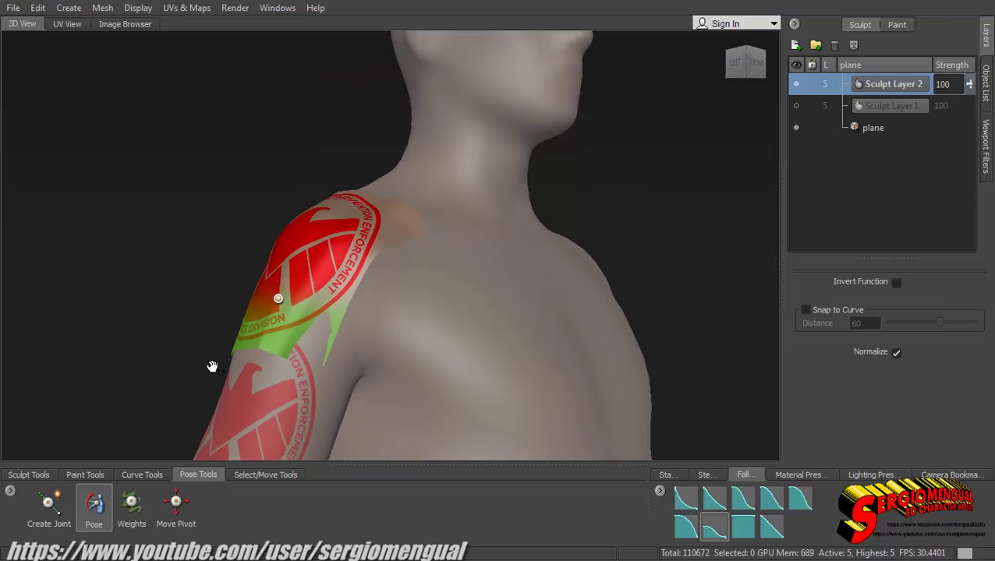
# Step: Enlarge the sculpting brush to about 7.29 and use Relax on the lower part of the emblem plane
pyautogui.click(54, 510)
pyautogui.keyDown('alt'); pyautogui.moveTo(320, 331); pyautogui.dragTo(384, 345); pyautogui.keyUp('alt')
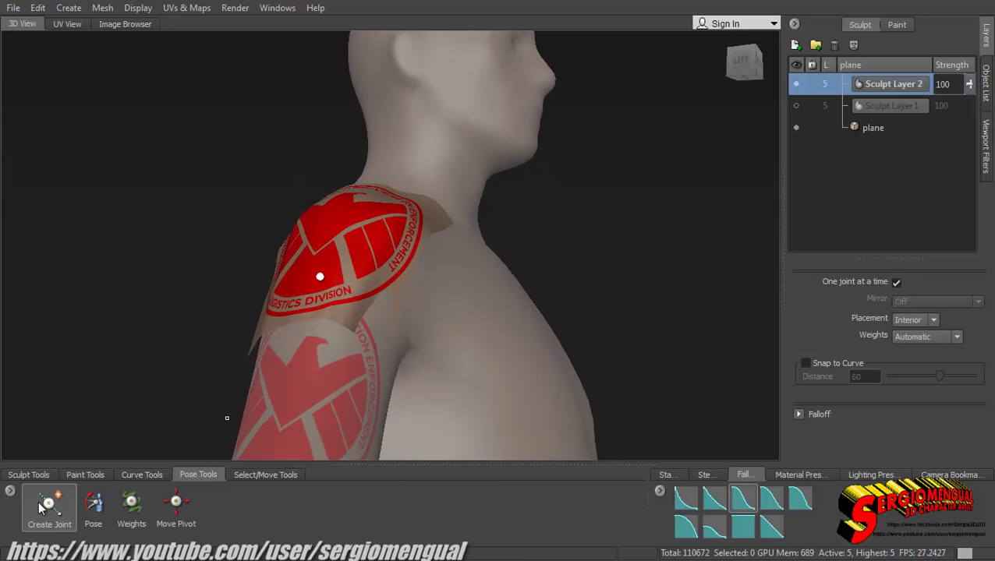
pyautogui.click(28, 475)
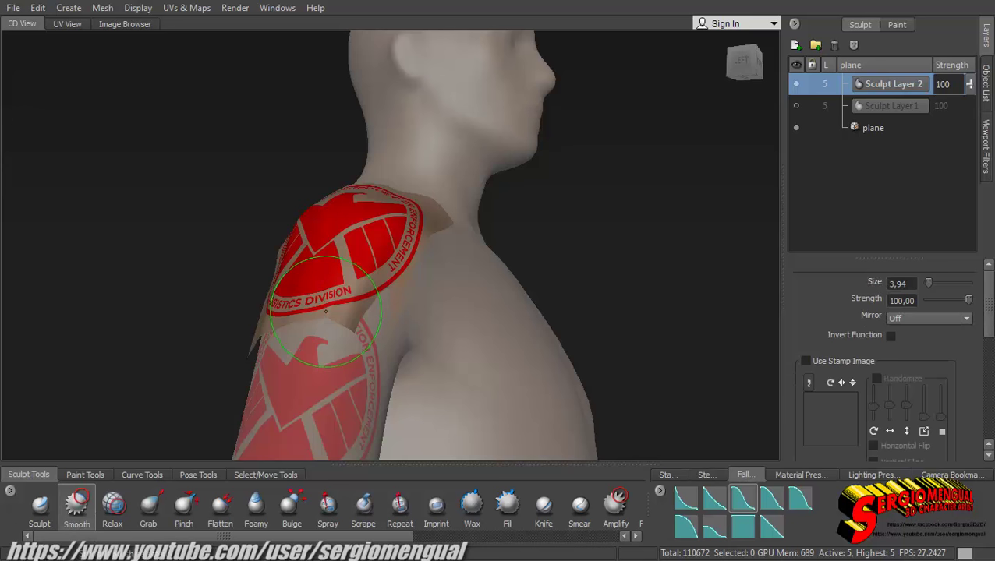
pyautogui.keyDown('alt'); pyautogui.moveTo(341, 288); pyautogui.dragTo(317, 326); pyautogui.keyUp('alt')
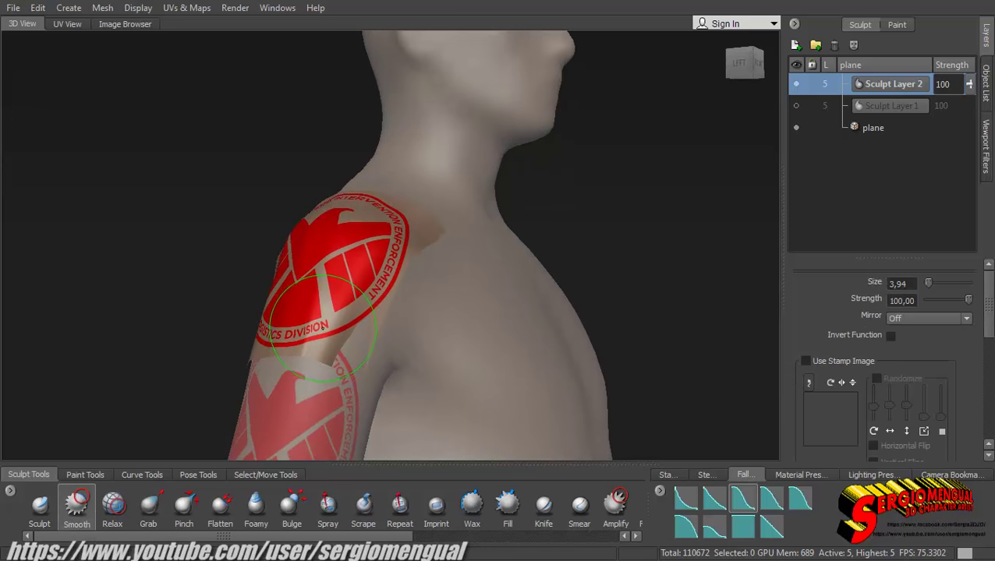
pyautogui.press('m')
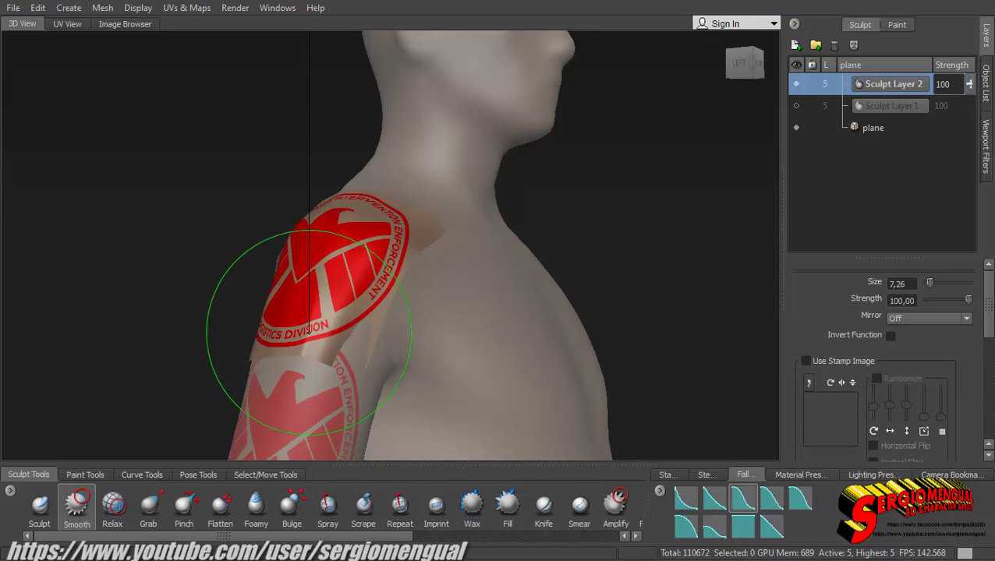
pyautogui.click(112, 505)
pyautogui.moveTo(281, 306)
pyautogui.keyDown('alt'); pyautogui.mouseDown()
pyautogui.moveTo(322, 332)
pyautogui.moveTo(257, 406)
pyautogui.mouseUp(); pyautogui.keyUp('alt')
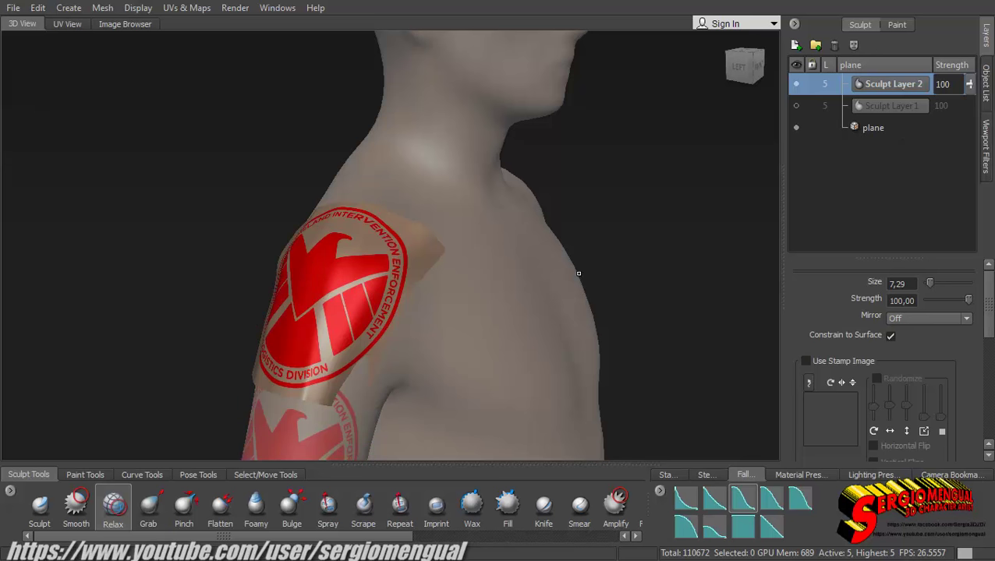
# Step: Add a sculpt layer above Sculpt Layer 1 at subdivision level 4, and relax the plane near the emblem's lower lettering
pyautogui.press('pagedown')
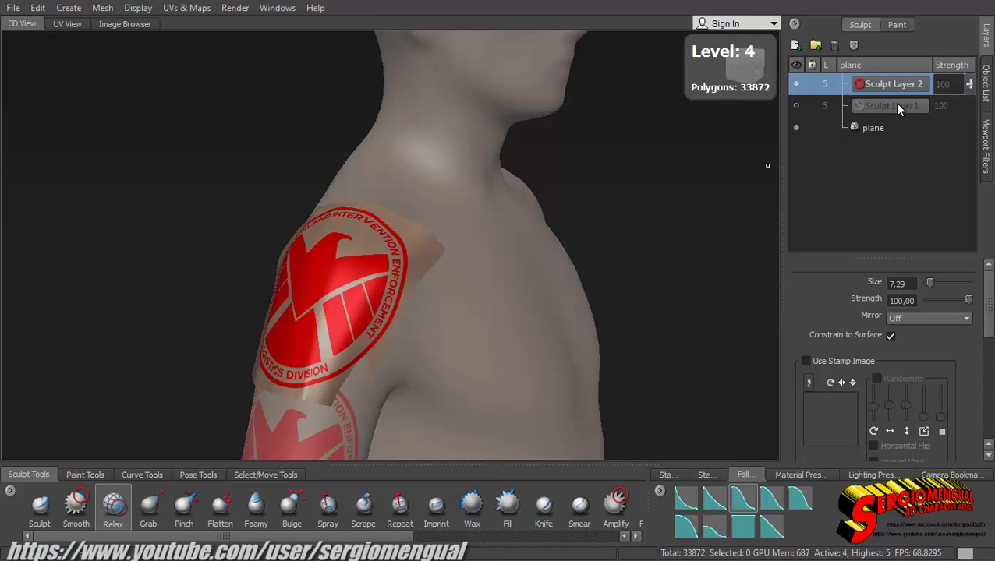
pyautogui.click(894, 105)
pyautogui.click(796, 45)
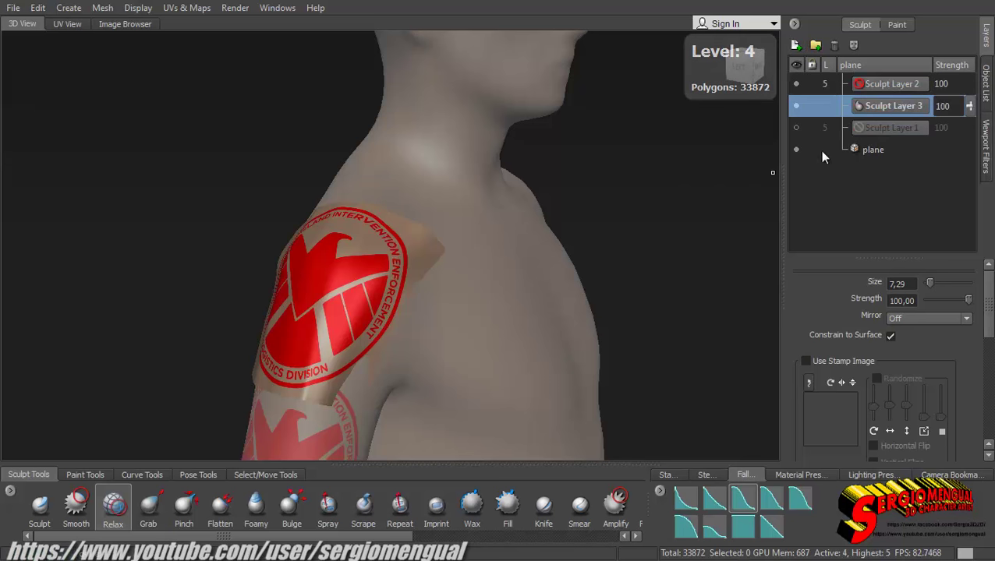
pyautogui.moveTo(298, 371); pyautogui.dragTo(310, 371)
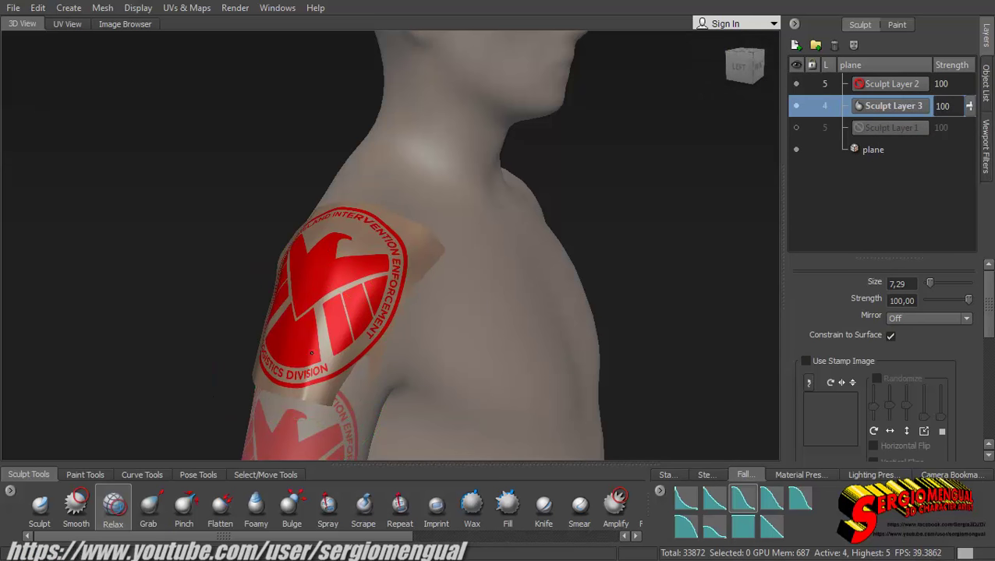
# Step: Add another sculpt layer above Sculpt Layer 1 at subdivision level 2, and smooth the plane near the emblem's lower edge
pyautogui.click(76, 503)
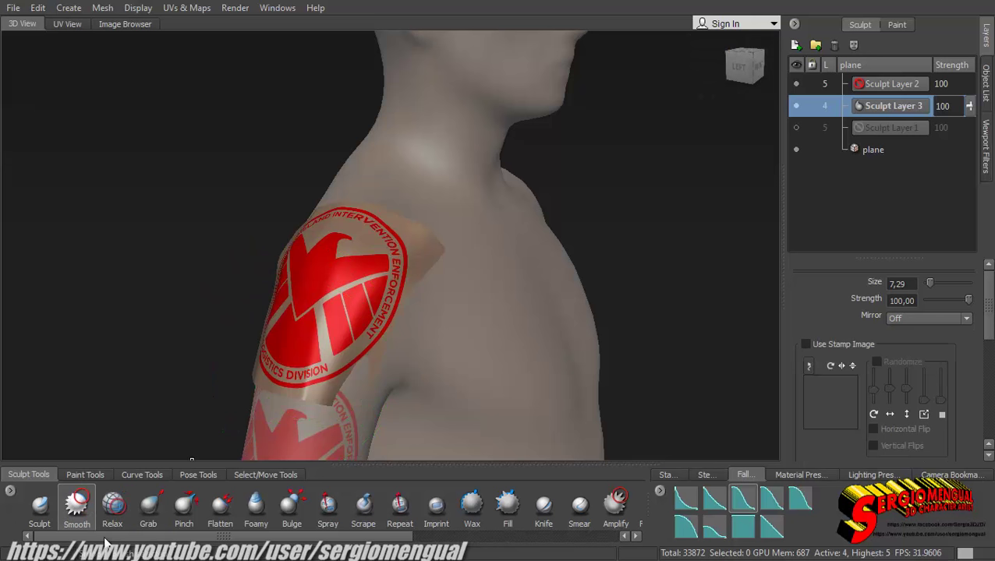
pyautogui.press('pagedown')
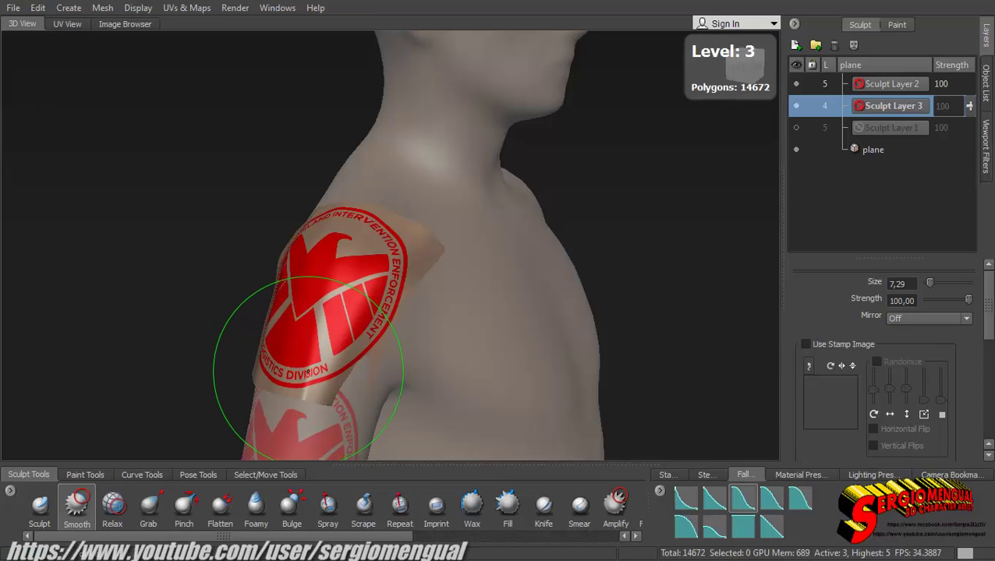
pyautogui.press('pagedown')
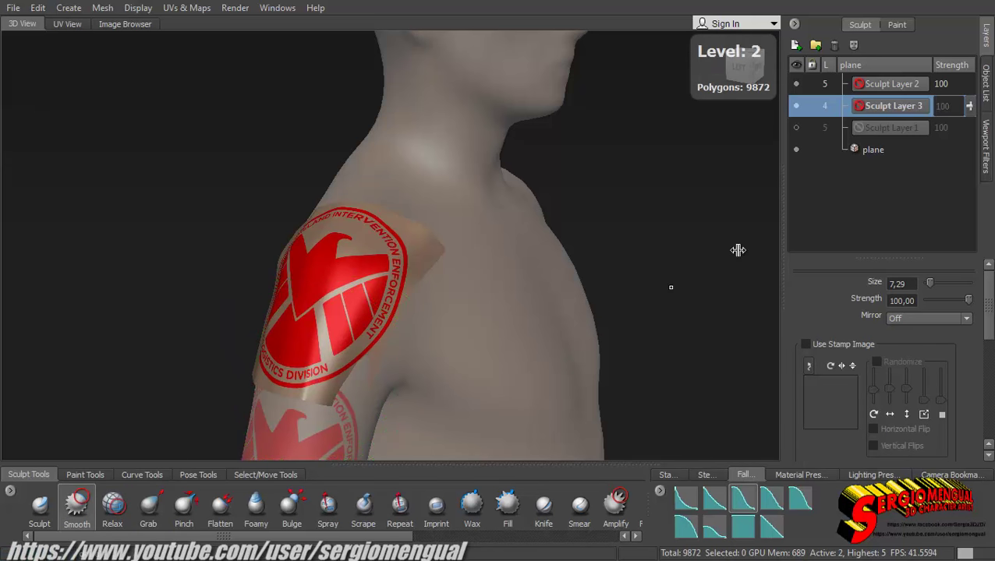
pyautogui.click(882, 128)
pyautogui.click(798, 45)
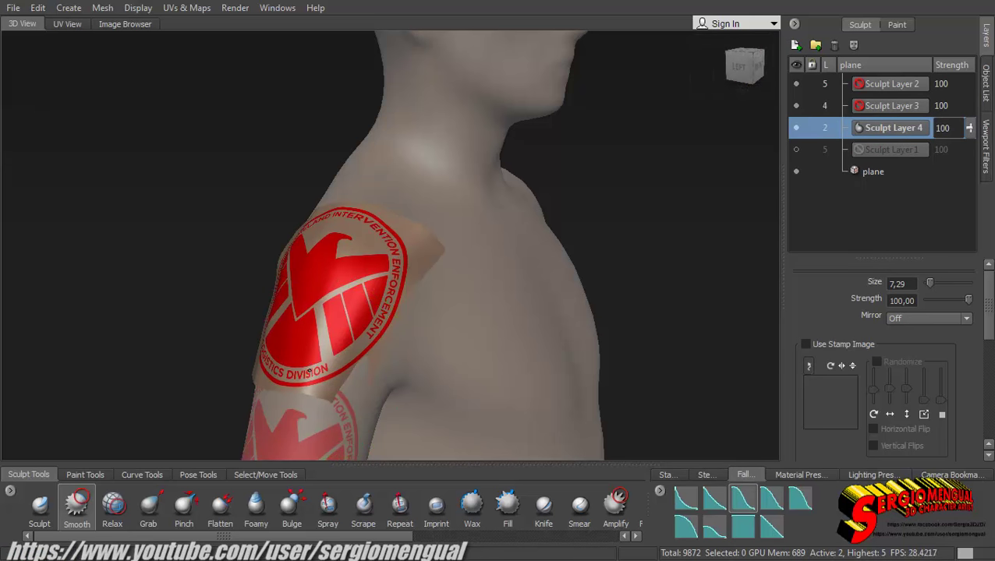
# Step: Use Grab on the plane's edges and corners around the front, back and underside to fit it closely to the shoulder
pyautogui.click(153, 513)
pyautogui.keyDown('alt'); pyautogui.moveTo(329, 357); pyautogui.dragTo(351, 322); pyautogui.keyUp('alt')
pyautogui.keyDown('alt'); pyautogui.moveTo(276, 341); pyautogui.dragTo(370, 319); pyautogui.keyUp('alt')
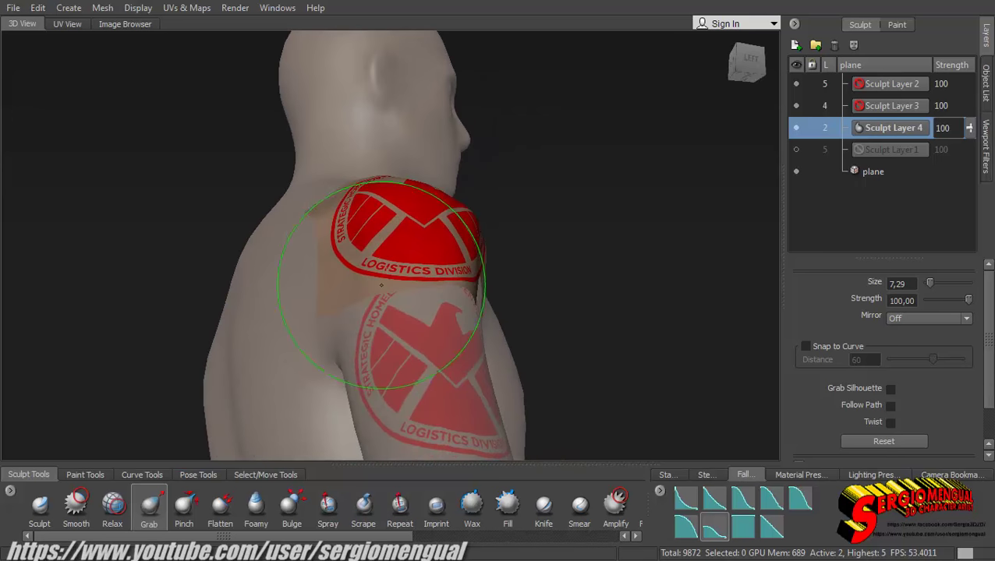
pyautogui.moveTo(437, 210)
pyautogui.keyDown('alt'); pyautogui.mouseDown()
pyautogui.moveTo(425, 250)
pyautogui.moveTo(263, 278)
pyautogui.moveTo(462, 258)
pyautogui.mouseUp(); pyautogui.keyUp('alt')
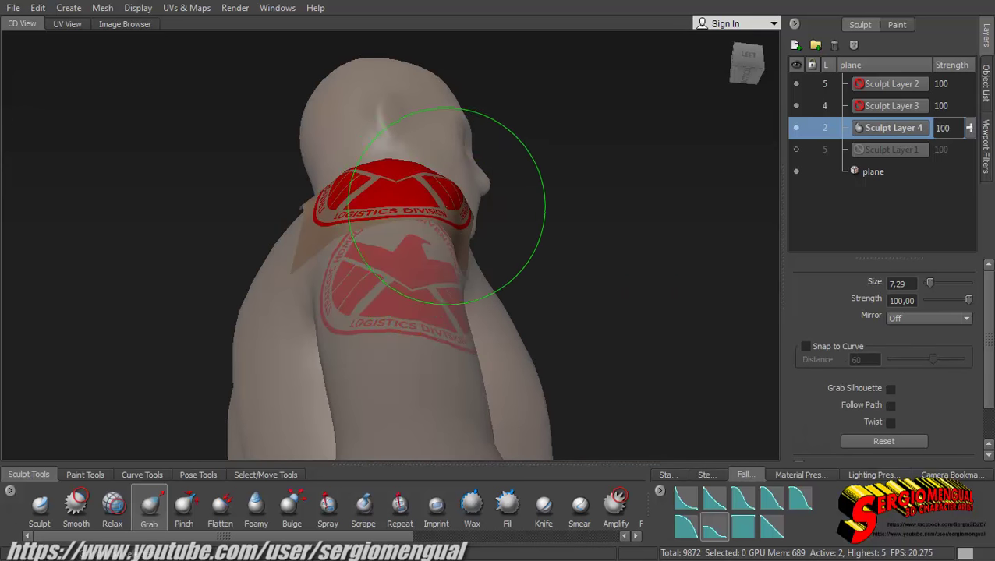
pyautogui.keyDown('alt'); pyautogui.moveTo(462, 258); pyautogui.dragTo(285, 240); pyautogui.keyUp('alt')
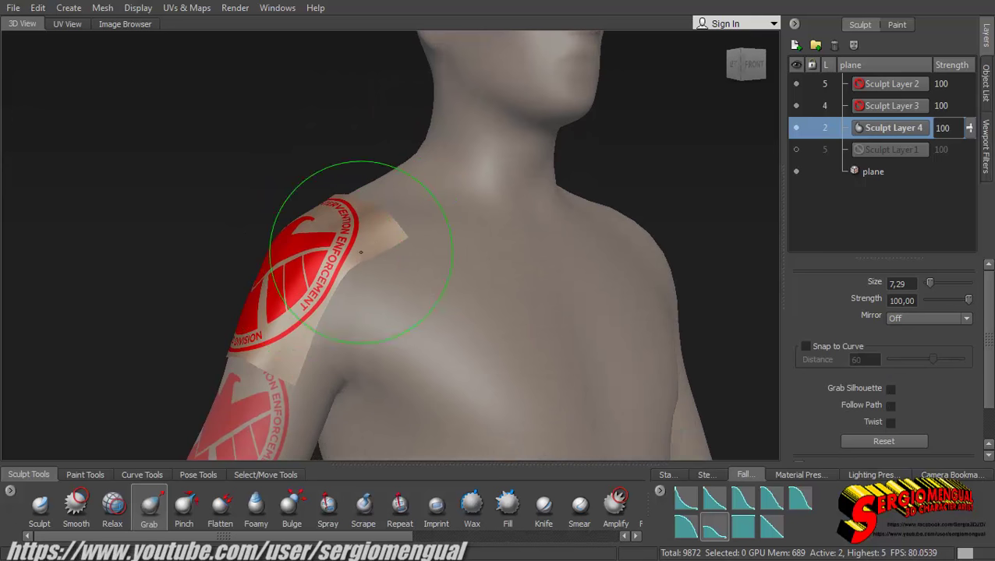
pyautogui.keyDown('alt'); pyautogui.moveTo(355, 289); pyautogui.dragTo(486, 285); pyautogui.keyUp('alt')
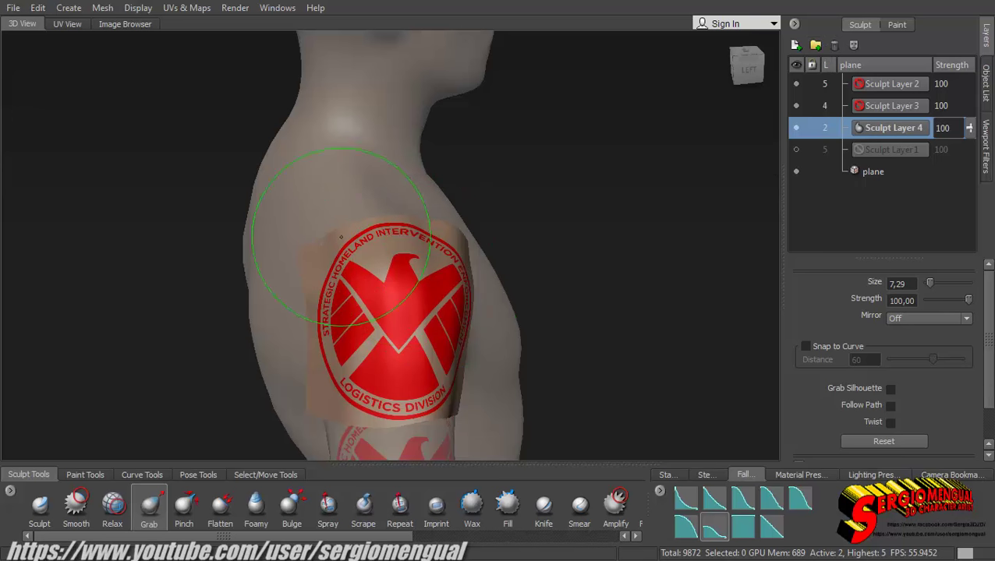
pyautogui.keyDown('alt'); pyautogui.moveTo(400, 269); pyautogui.dragTo(373, 310); pyautogui.keyUp('alt')
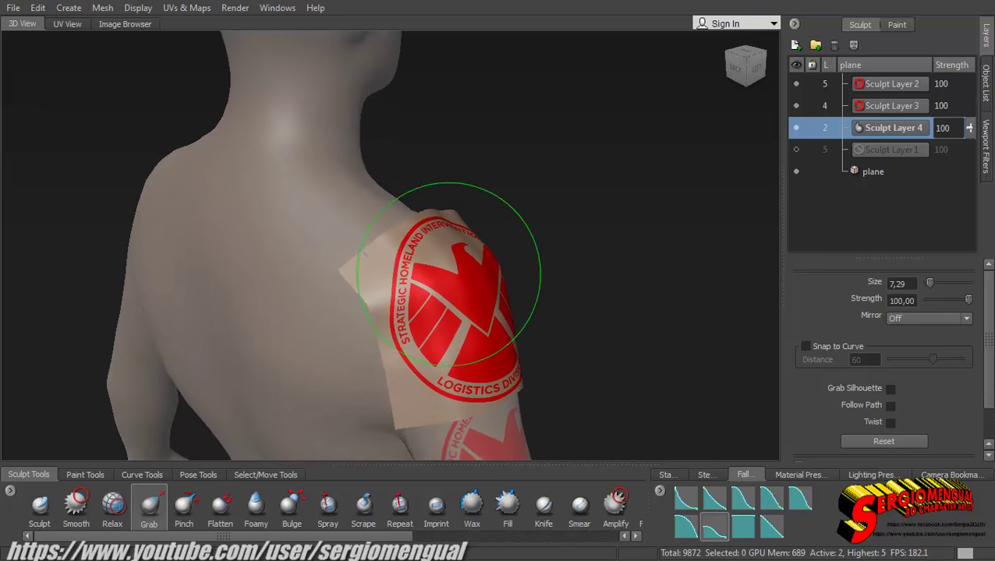
pyautogui.keyDown('alt'); pyautogui.moveTo(373, 264); pyautogui.dragTo(293, 288); pyautogui.keyUp('alt')
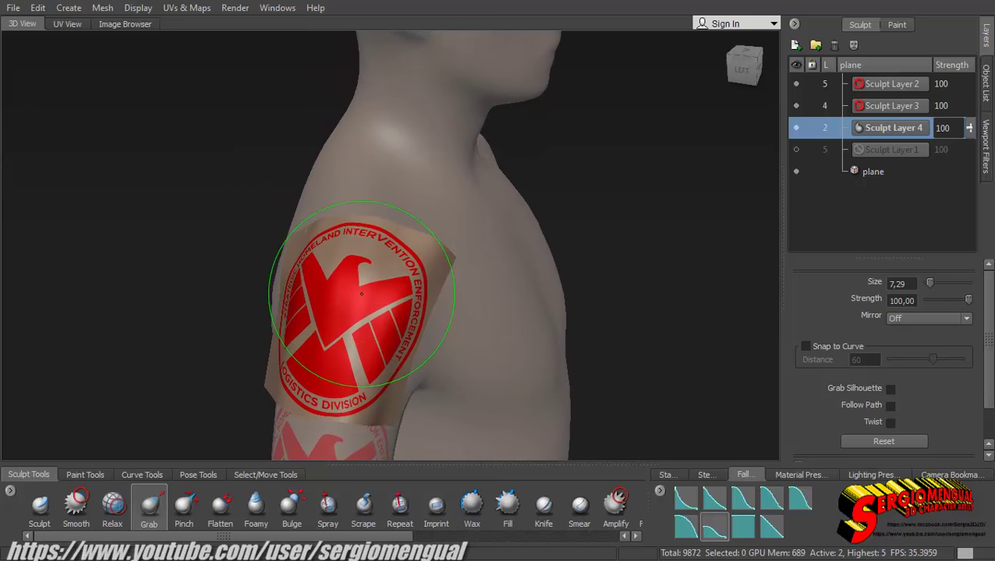
# Step: Raise the plane back to subdivision level 4 and unlock the humanBody mesh
pyautogui.press('pageup')
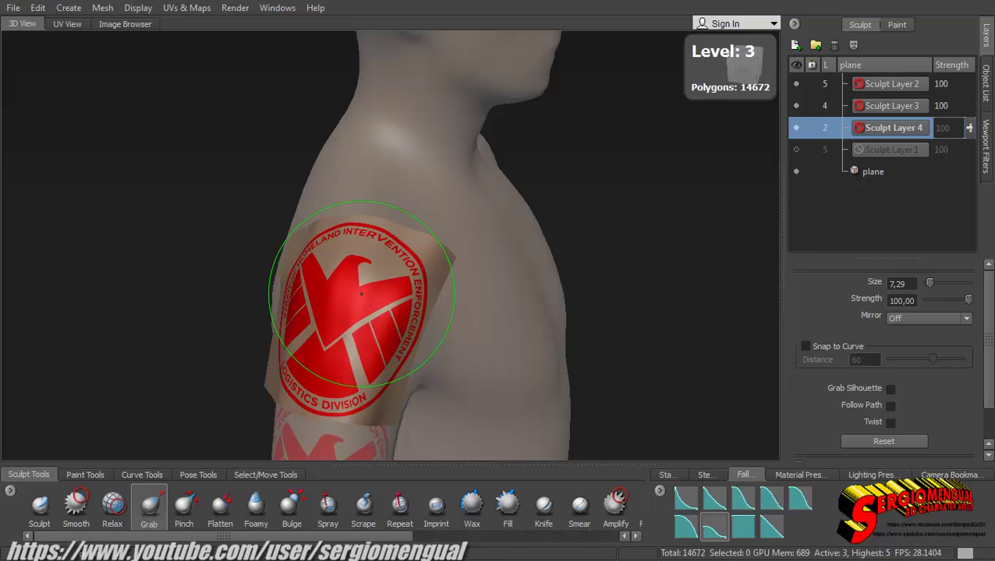
pyautogui.press('pageup')
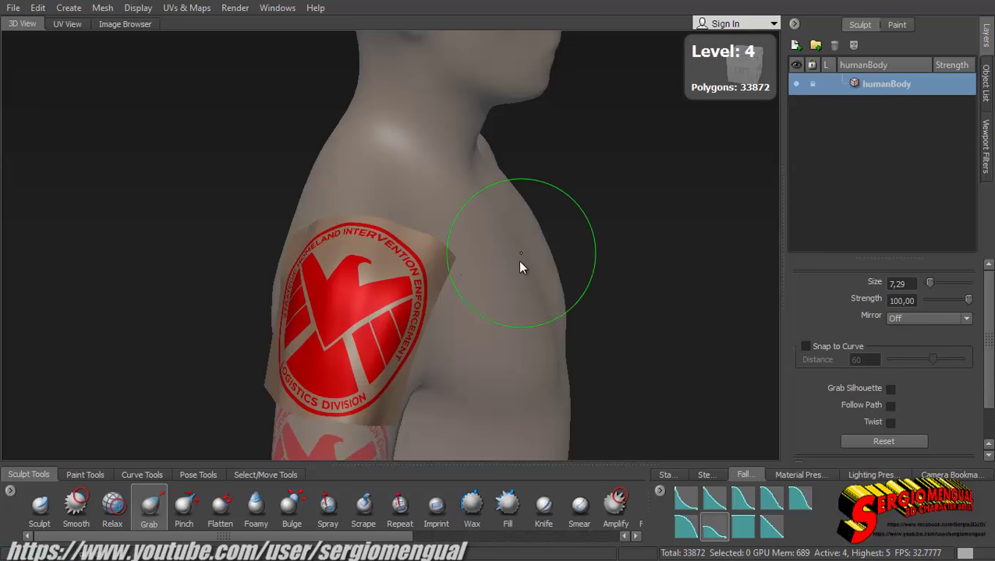
pyautogui.moveTo(519, 261); pyautogui.dragTo(577, 254, button='right')
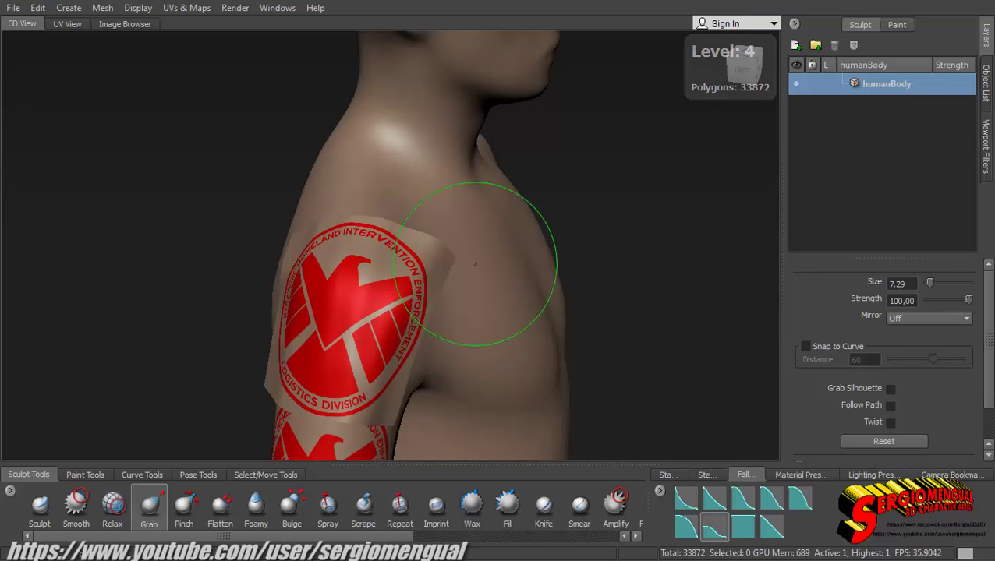
# Step: Open the existing My Extraction Operation 2 texture map extraction and rename it Tatoo Transfer
pyautogui.moveTo(473, 265)
pyautogui.keyDown('alt'); pyautogui.mouseDown()
pyautogui.moveTo(258, 261)
pyautogui.moveTo(533, 265)
pyautogui.mouseUp(); pyautogui.keyUp('alt')
pyautogui.keyDown('alt'); pyautogui.moveTo(533, 265); pyautogui.dragTo(467, 171, button='right'); pyautogui.keyUp('alt')
pyautogui.keyDown('alt'); pyautogui.moveTo(466, 171); pyautogui.dragTo(355, 207); pyautogui.keyUp('alt')
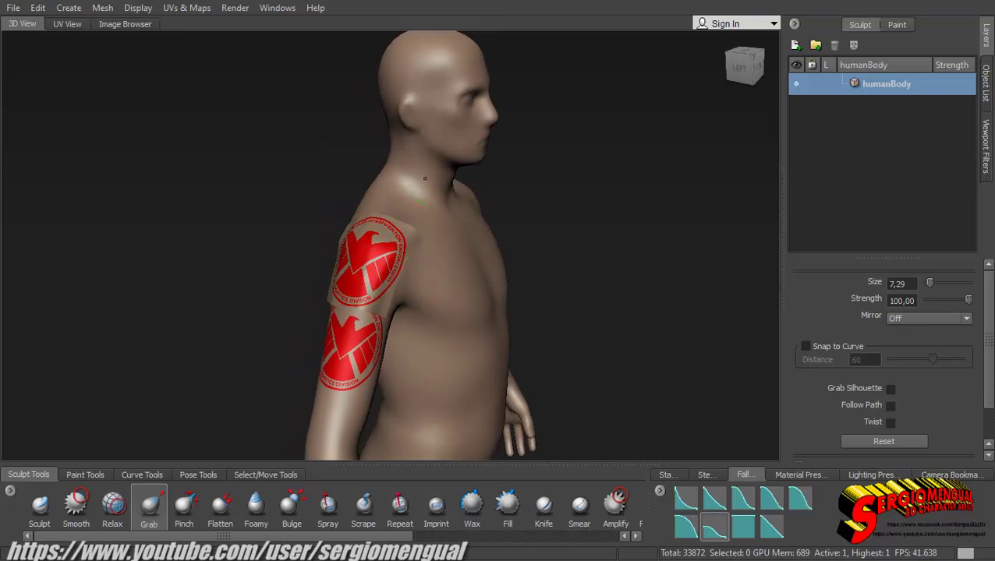
pyautogui.moveTo(444, 195)
pyautogui.keyDown('alt'); pyautogui.mouseDown()
pyautogui.moveTo(322, 168)
pyautogui.moveTo(372, 192)
pyautogui.mouseUp(); pyautogui.keyUp('alt')
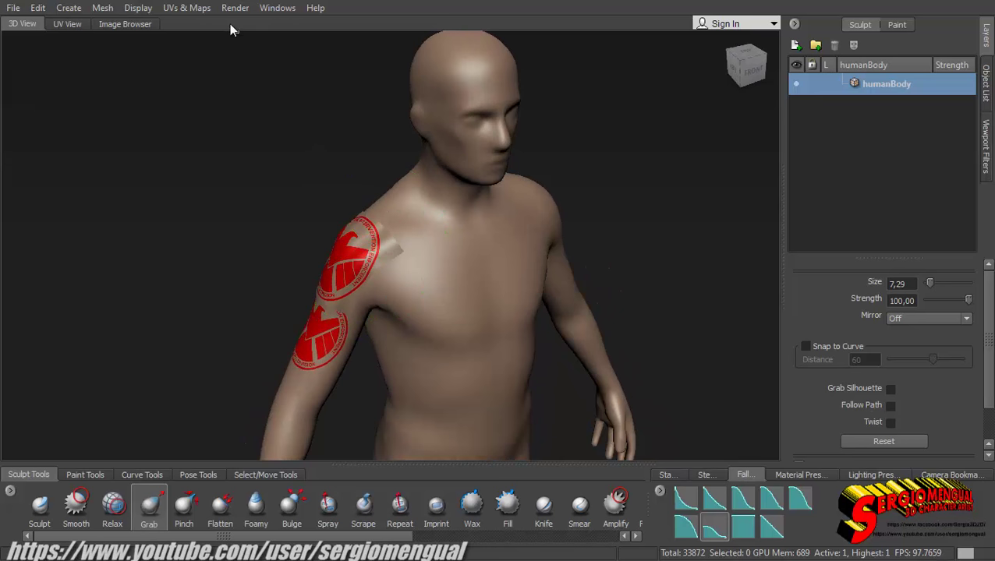
pyautogui.click(194, 11)
pyautogui.moveTo(226, 103)
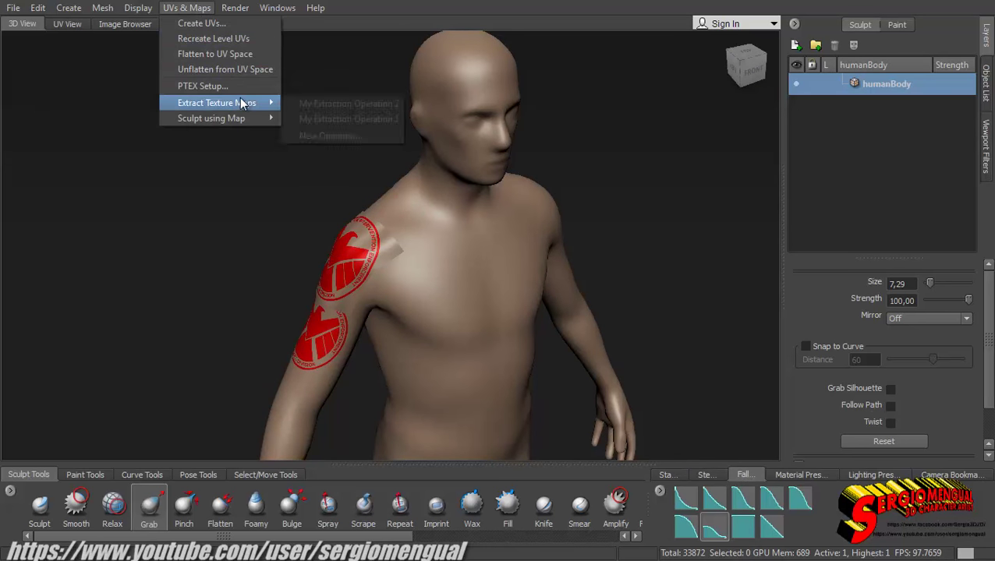
pyautogui.click(345, 106)
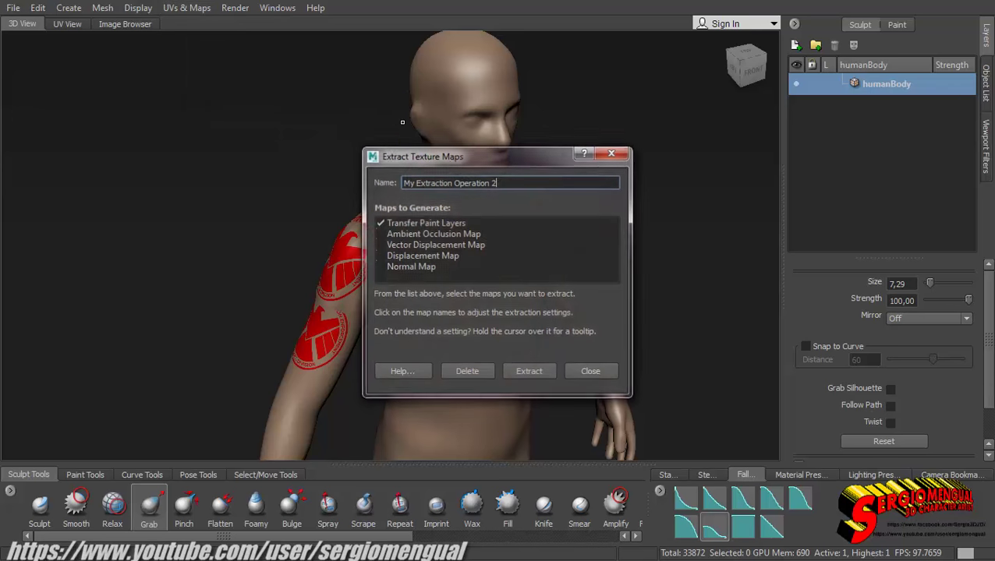
pyautogui.moveTo(508, 182); pyautogui.dragTo(336, 146)
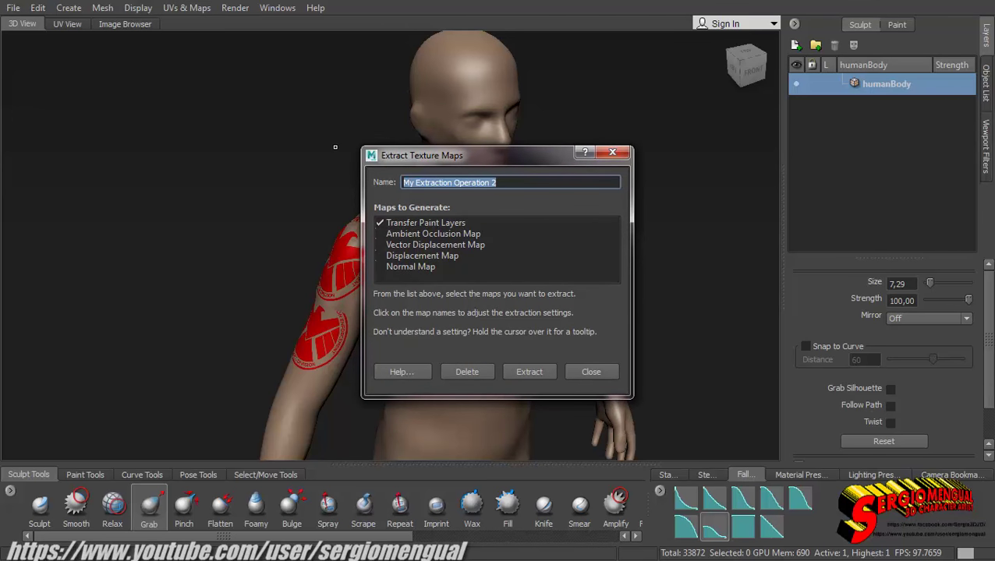
pyautogui.write('Tatoo Transfer')
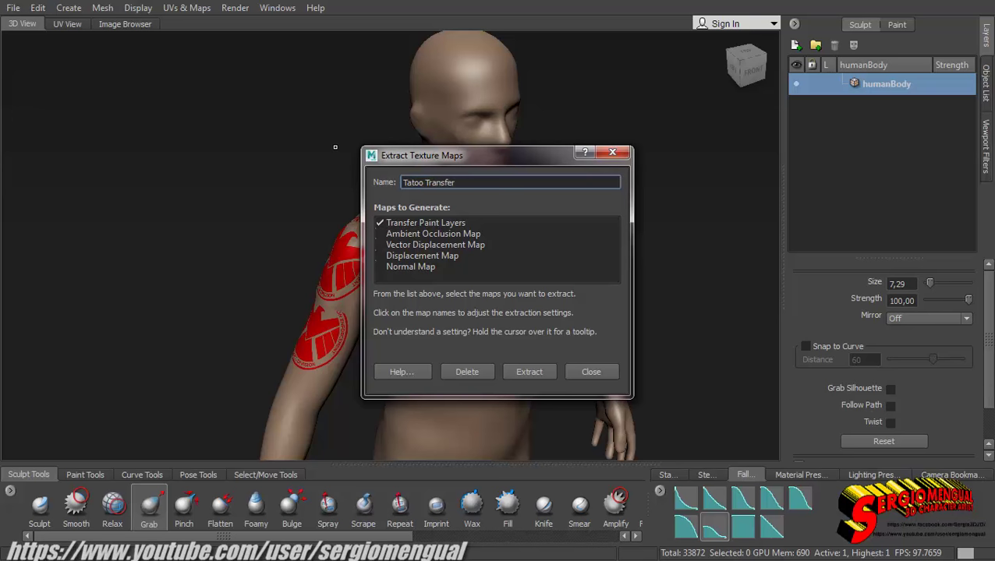
# Step: Review the Transfer Paint Layers settings and extract the paint from the plane onto humanBody at 4096x4096 with Ray Casting
pyautogui.click(452, 223)
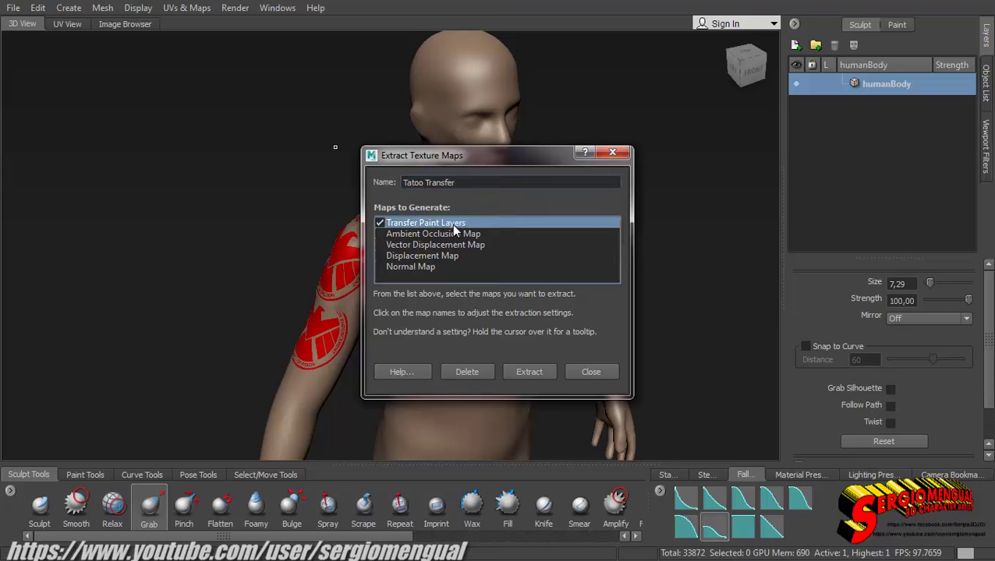
pyautogui.moveTo(523, 53); pyautogui.dragTo(751, 20)
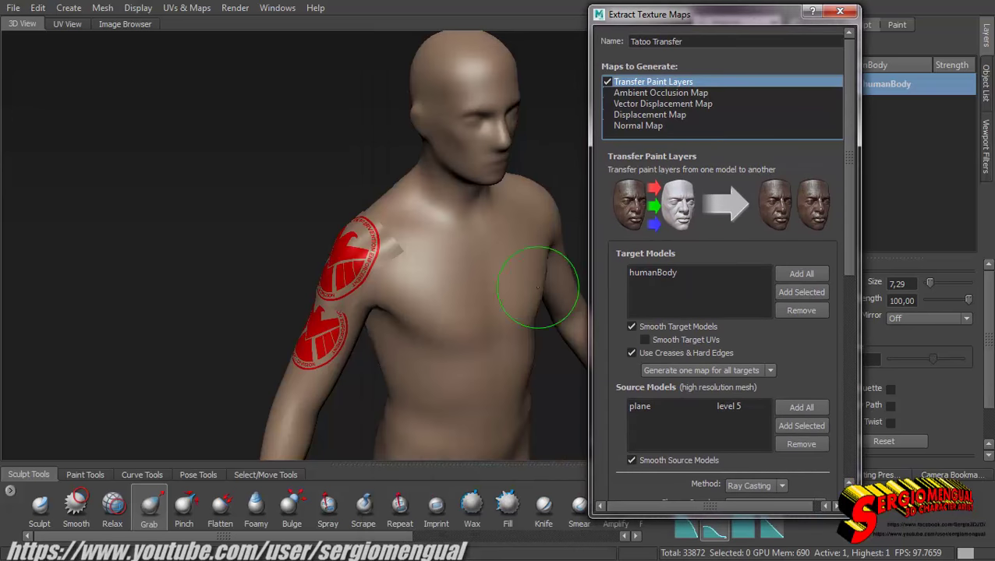
pyautogui.keyDown('alt'); pyautogui.moveTo(471, 264); pyautogui.dragTo(420, 188, button='middle'); pyautogui.keyUp('alt')
pyautogui.moveTo(852, 232); pyautogui.dragTo(844, 441)
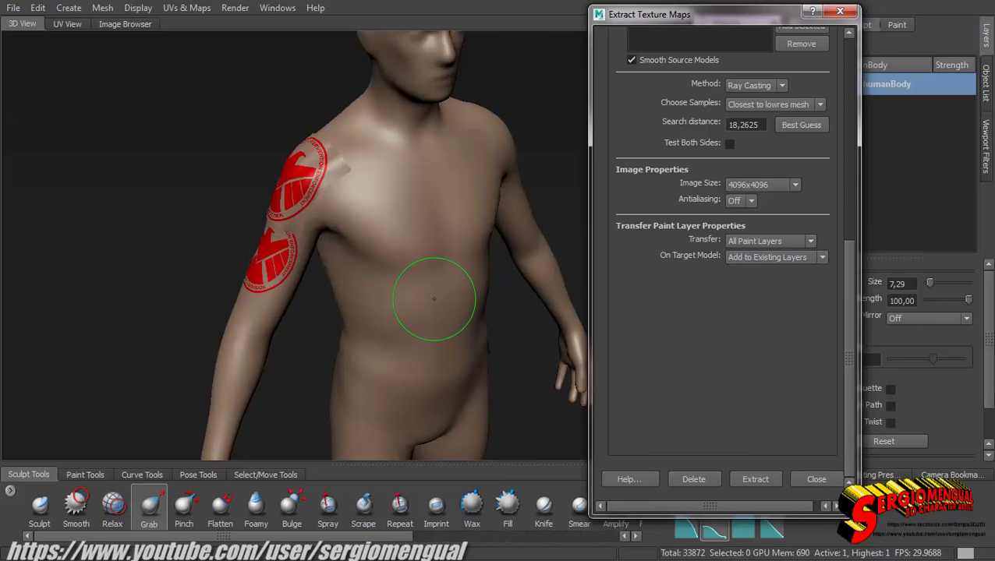
pyautogui.keyDown('alt'); pyautogui.moveTo(434, 300); pyautogui.dragTo(599, 262); pyautogui.keyUp('alt')
pyautogui.keyDown('alt'); pyautogui.moveTo(690, 293); pyautogui.dragTo(694, 348); pyautogui.keyUp('alt')
pyautogui.click(754, 481)
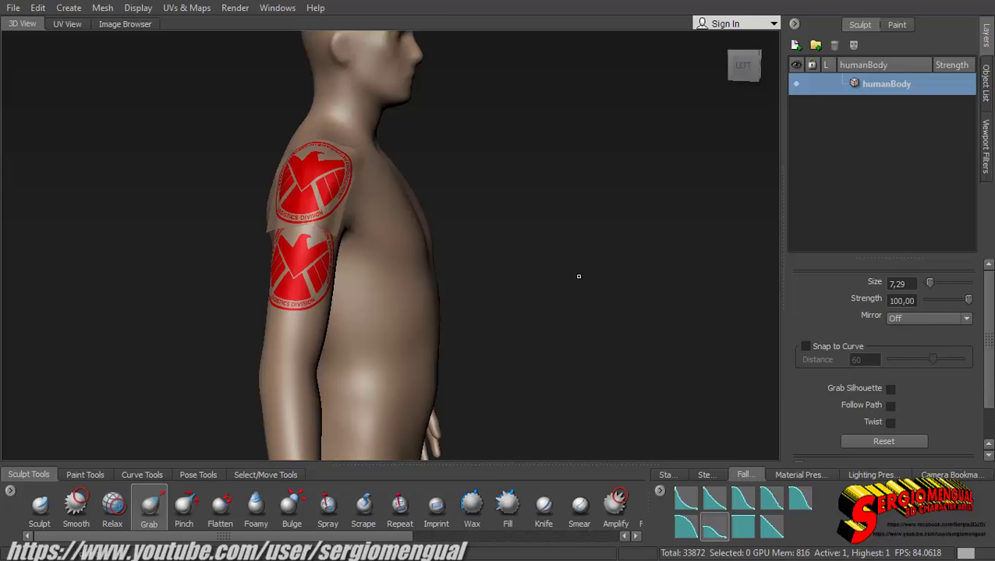
# Step: Hide the plane and inspect the transferred emblem on the body's shoulder from the back, front and side
pyautogui.keyDown('alt'); pyautogui.moveTo(426, 259); pyautogui.dragTo(351, 260); pyautogui.keyUp('alt')
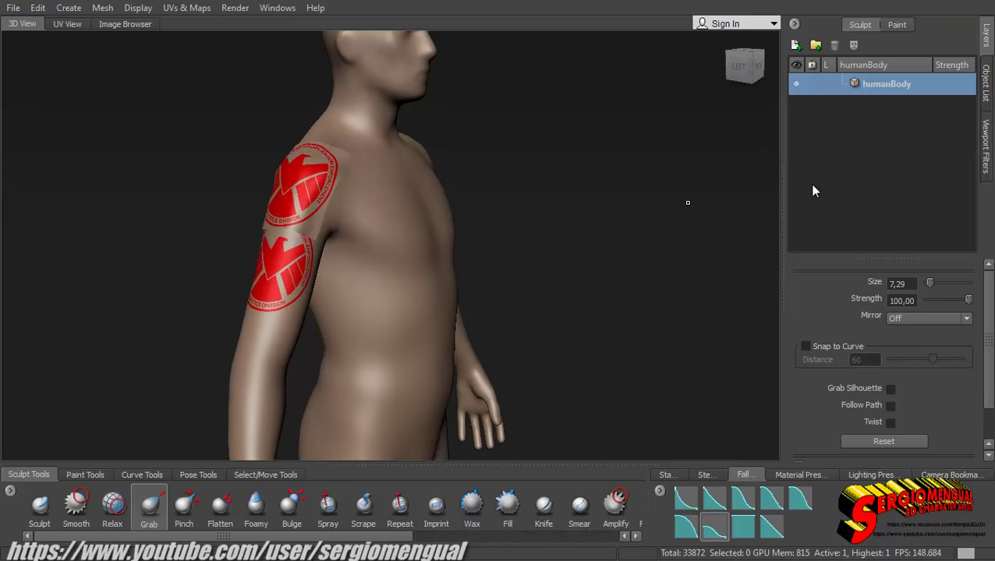
pyautogui.click(987, 86)
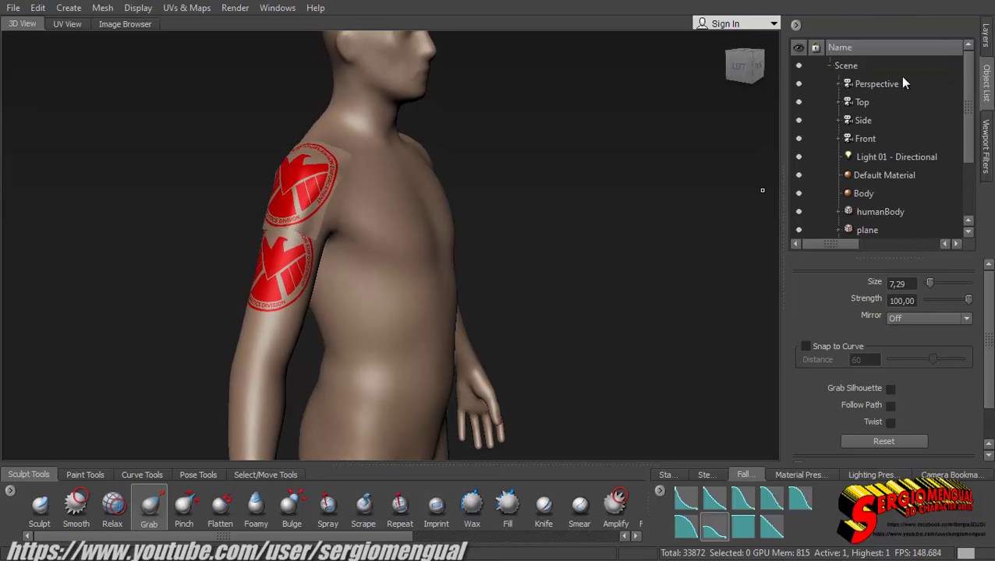
pyautogui.click(798, 230)
pyautogui.keyDown('alt'); pyautogui.moveTo(722, 212); pyautogui.dragTo(484, 162); pyautogui.keyUp('alt')
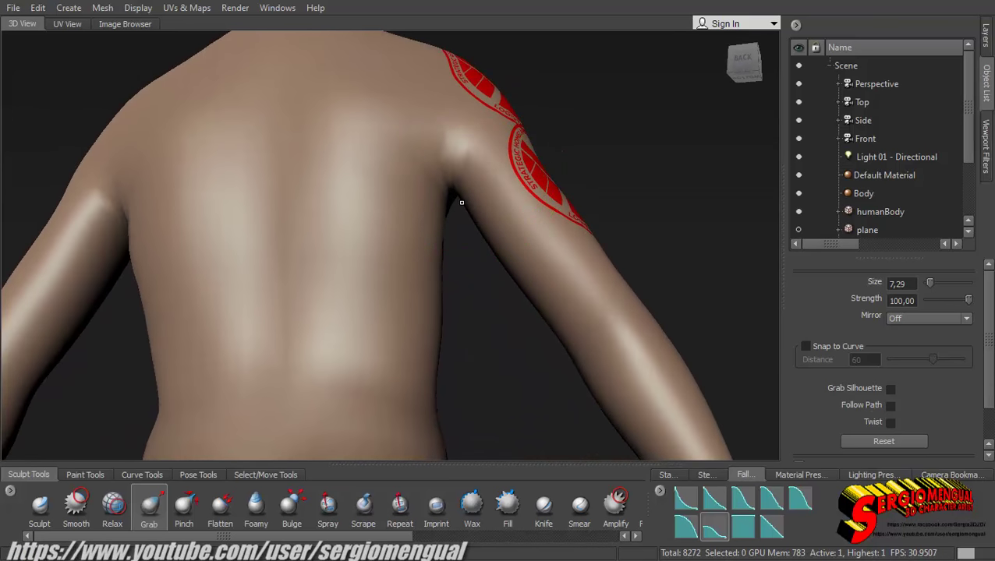
pyautogui.keyDown('alt'); pyautogui.moveTo(460, 202); pyautogui.dragTo(329, 204); pyautogui.keyUp('alt')
pyautogui.keyDown('alt'); pyautogui.moveTo(329, 204); pyautogui.dragTo(347, 212, button='middle'); pyautogui.keyUp('alt')
pyautogui.keyDown('alt'); pyautogui.moveTo(346, 213); pyautogui.dragTo(349, 277, button='right'); pyautogui.keyUp('alt')
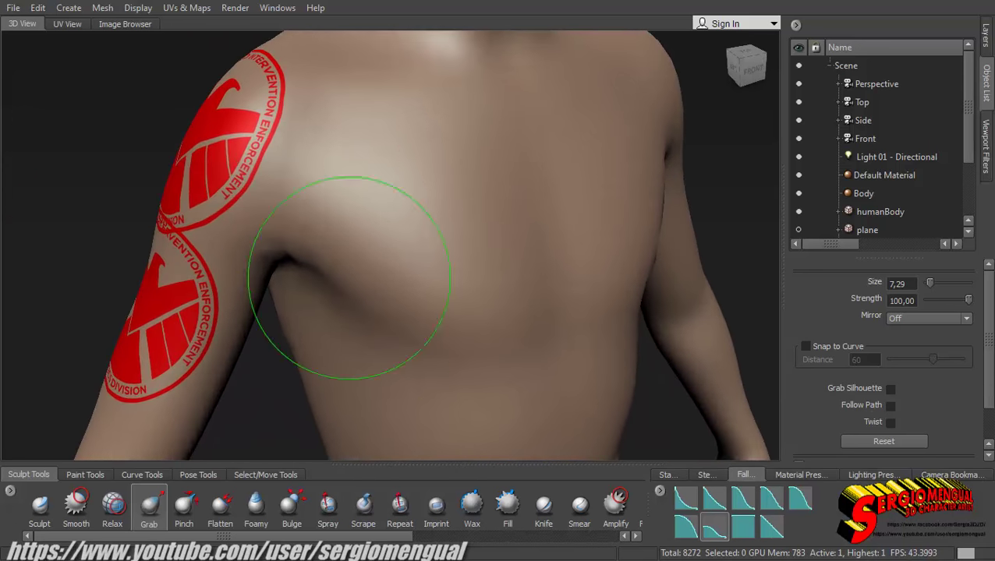
pyautogui.keyDown('alt'); pyautogui.moveTo(311, 209); pyautogui.dragTo(444, 199); pyautogui.keyUp('alt')
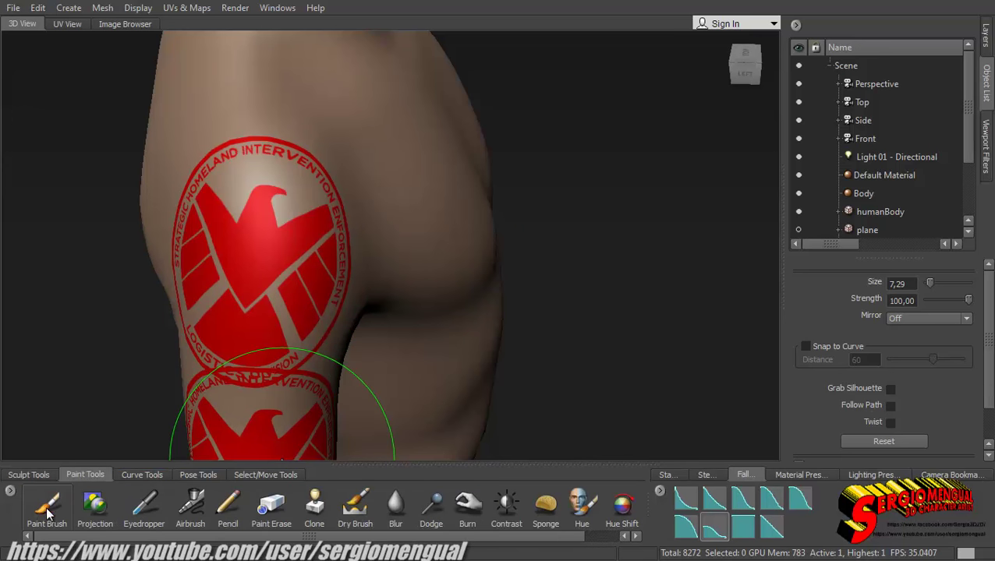
# Step: Choose the Paint Brush and set its color to blue
pyautogui.click(48, 513)
pyautogui.click(901, 287)
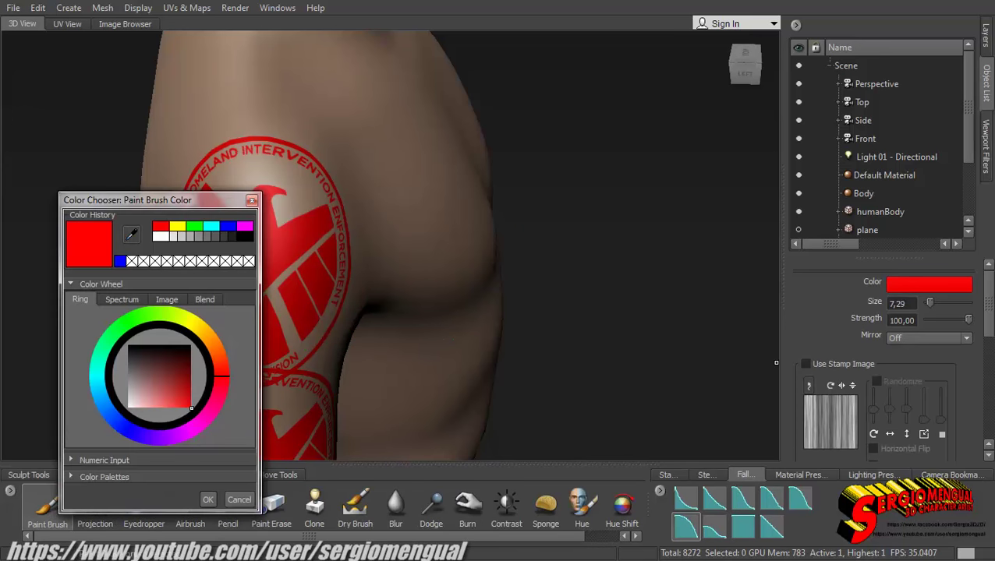
pyautogui.click(229, 227)
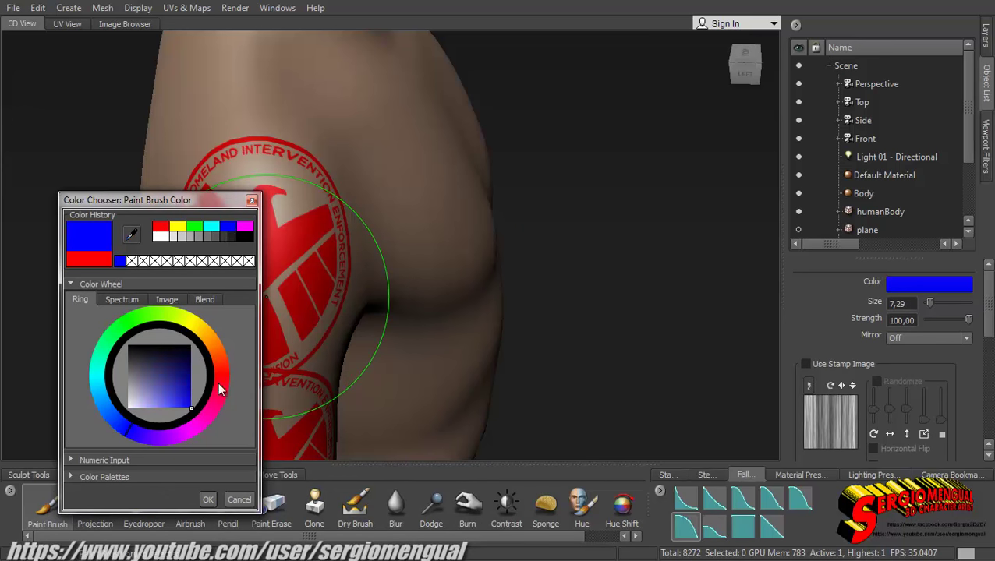
pyautogui.click(208, 502)
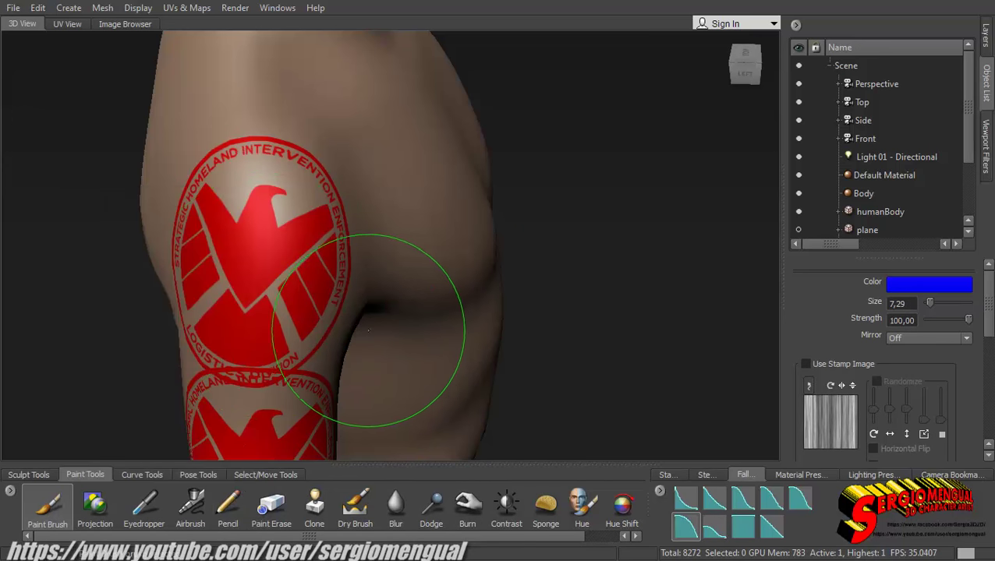
# Step: Show the emblem stencil, fit it over the opposite, unpainted shoulder, and set the brush size to 15,16
pyautogui.keyDown('alt'); pyautogui.moveTo(362, 333); pyautogui.dragTo(384, 343, button='middle'); pyautogui.keyUp('alt')
pyautogui.keyDown('alt'); pyautogui.moveTo(384, 344); pyautogui.dragTo(281, 180, button='right'); pyautogui.keyUp('alt')
pyautogui.moveTo(280, 181)
pyautogui.keyDown('alt'); pyautogui.mouseDown()
pyautogui.moveTo(262, 240)
pyautogui.moveTo(333, 228)
pyautogui.moveTo(348, 266)
pyautogui.moveTo(320, 267)
pyautogui.mouseUp(); pyautogui.keyUp('alt')
pyautogui.keyDown('alt'); pyautogui.moveTo(320, 266); pyautogui.dragTo(351, 278, button='right'); pyautogui.keyUp('alt')
pyautogui.press('q')
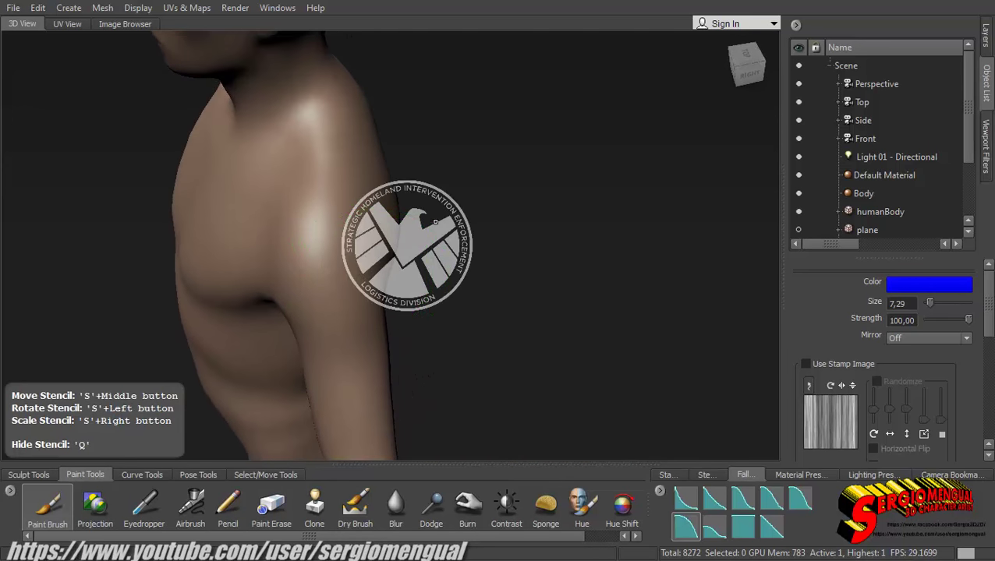
pyautogui.moveTo(435, 222); pyautogui.dragTo(332, 246, button='middle')
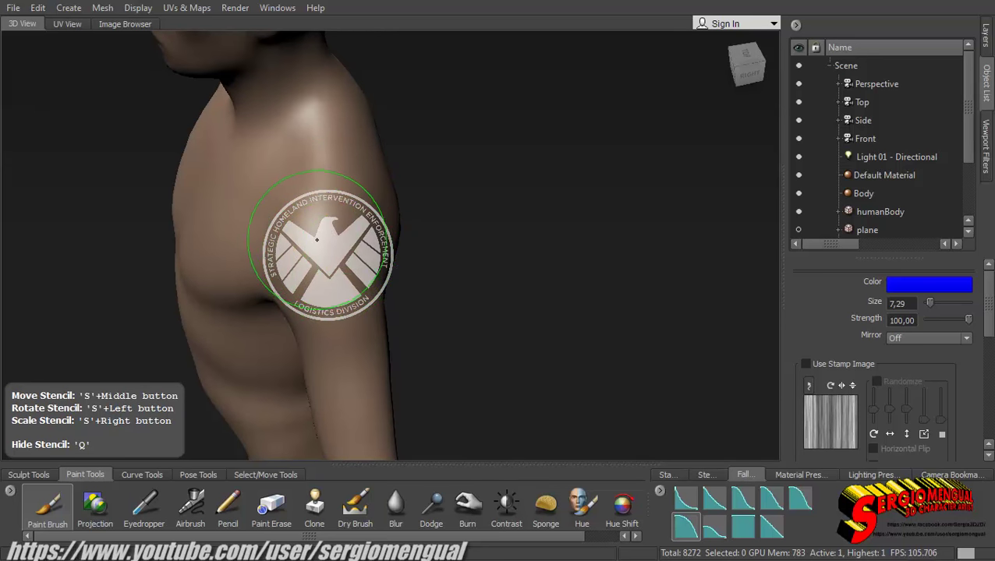
pyautogui.moveTo(316, 240); pyautogui.dragTo(326, 266)
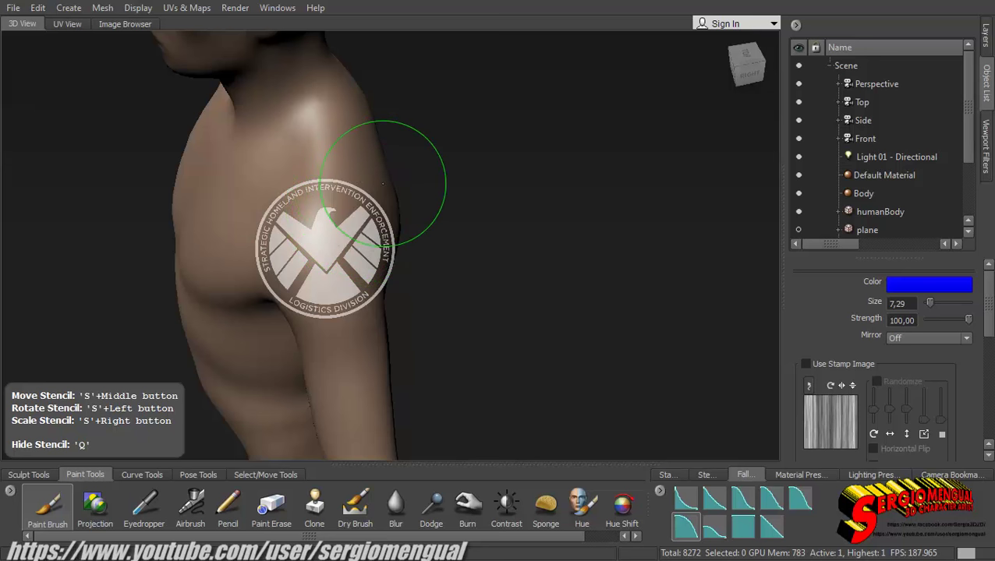
pyautogui.press('b')
pyautogui.moveTo(327, 237); pyautogui.dragTo(390, 237)
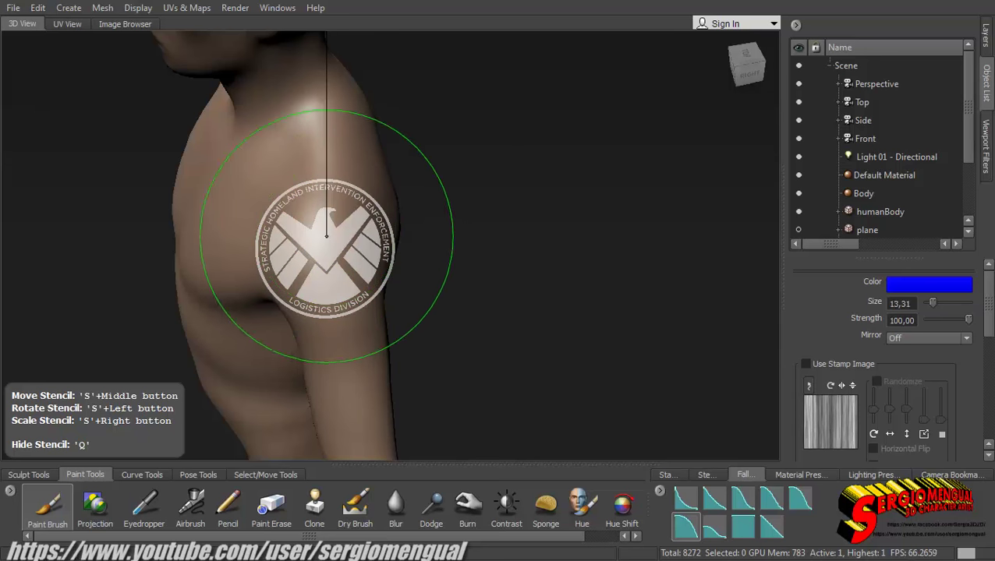
pyautogui.moveTo(326, 236); pyautogui.dragTo(343, 236, button='right')
# Step: Add a new Diffuse paint layer above Paint Layer 3 on humanBody, choosing its image size
pyautogui.click(986, 36)
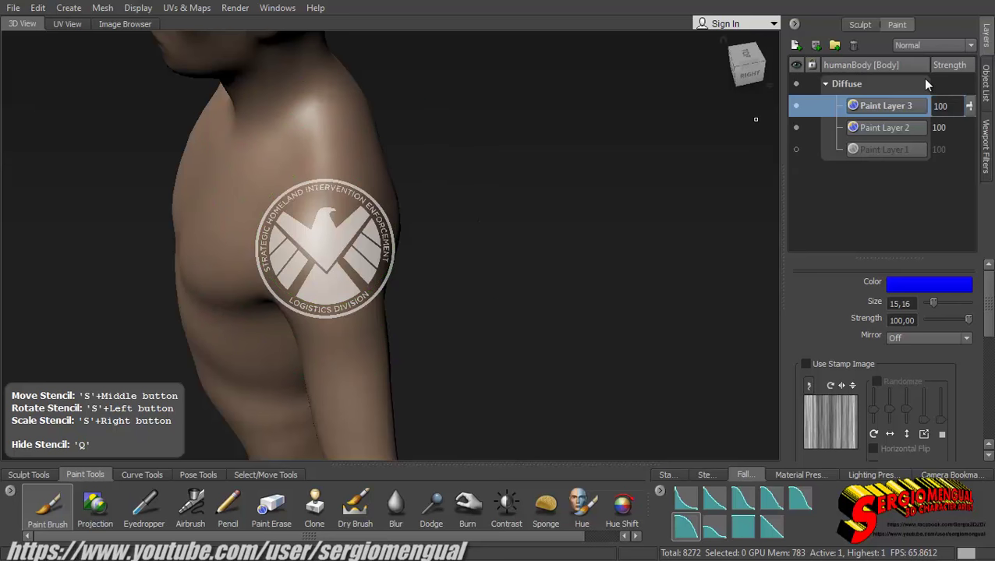
pyautogui.click(796, 46)
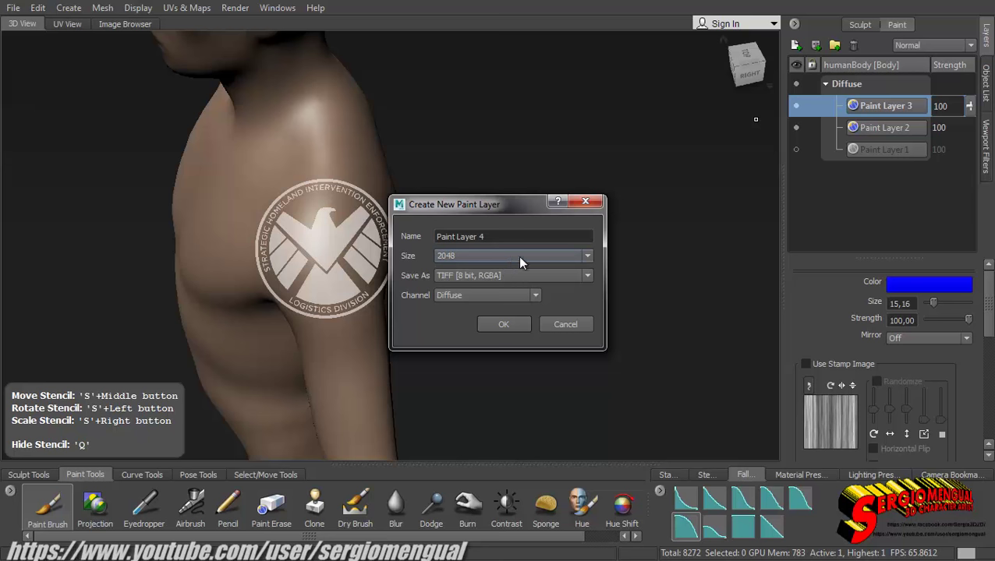
pyautogui.click(572, 255)
pyautogui.click(446, 304)
pyautogui.click(503, 324)
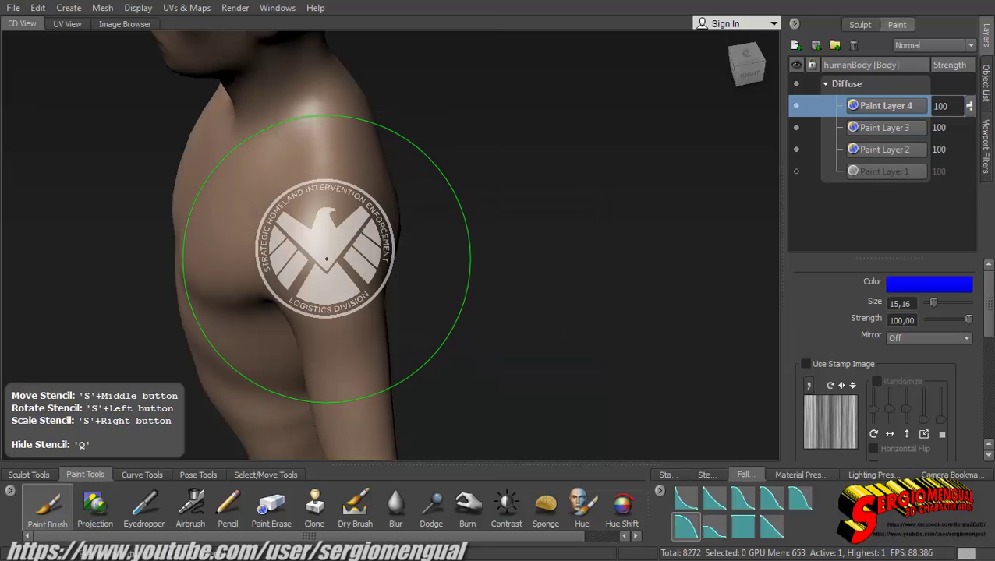
# Step: Paint the emblem in blue through the stencil onto the unpainted shoulder, hide the stencil, and check the result around the armpit
pyautogui.press('q')
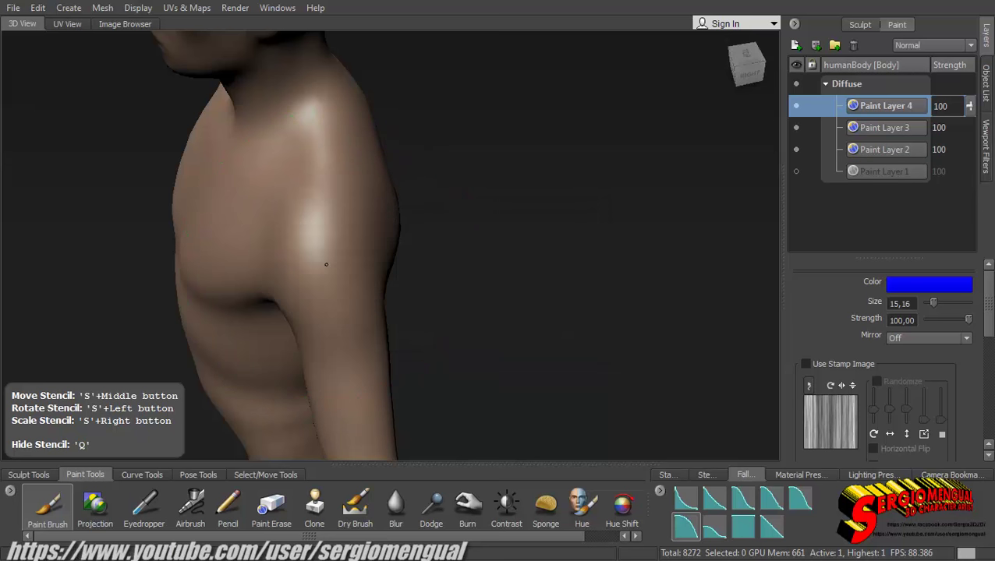
pyautogui.moveTo(326, 264)
pyautogui.mouseDown()
pyautogui.moveTo(334, 223)
pyautogui.moveTo(375, 234)
pyautogui.moveTo(515, 208)
pyautogui.moveTo(484, 208)
pyautogui.moveTo(475, 195)
pyautogui.moveTo(499, 178)
pyautogui.moveTo(495, 169)
pyautogui.moveTo(308, 178)
pyautogui.mouseUp()
pyautogui.press('q')
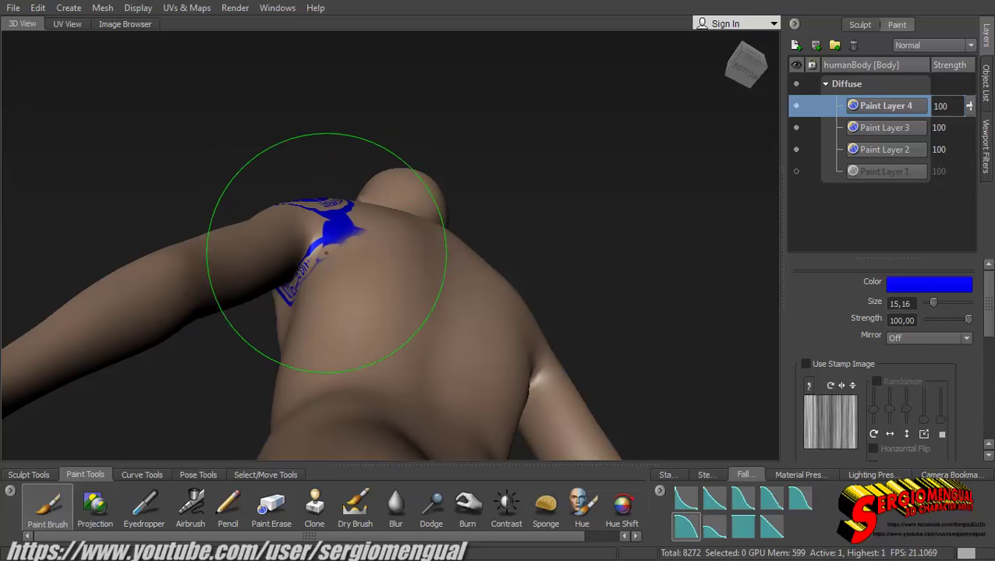
pyautogui.moveTo(326, 254)
pyautogui.keyDown('alt'); pyautogui.mouseDown()
pyautogui.moveTo(343, 342)
pyautogui.moveTo(436, 304)
pyautogui.moveTo(461, 288)
pyautogui.moveTo(436, 297)
pyautogui.moveTo(413, 257)
pyautogui.moveTo(413, 215)
pyautogui.mouseUp(); pyautogui.keyUp('alt')
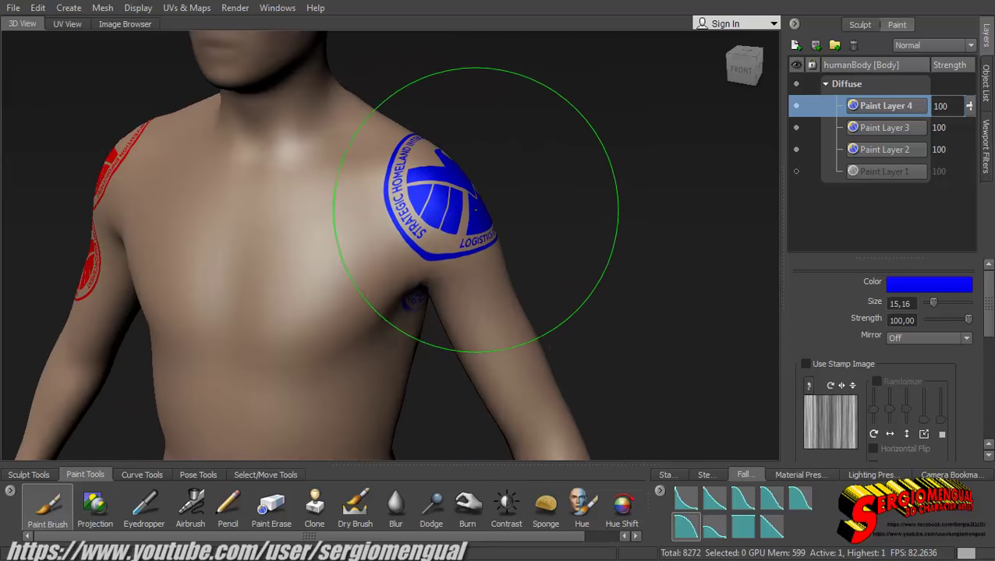
# Step: Flatten the body to UV space and examine how the blue emblem is split across the torso and arm UV shells
pyautogui.click(200, 14)
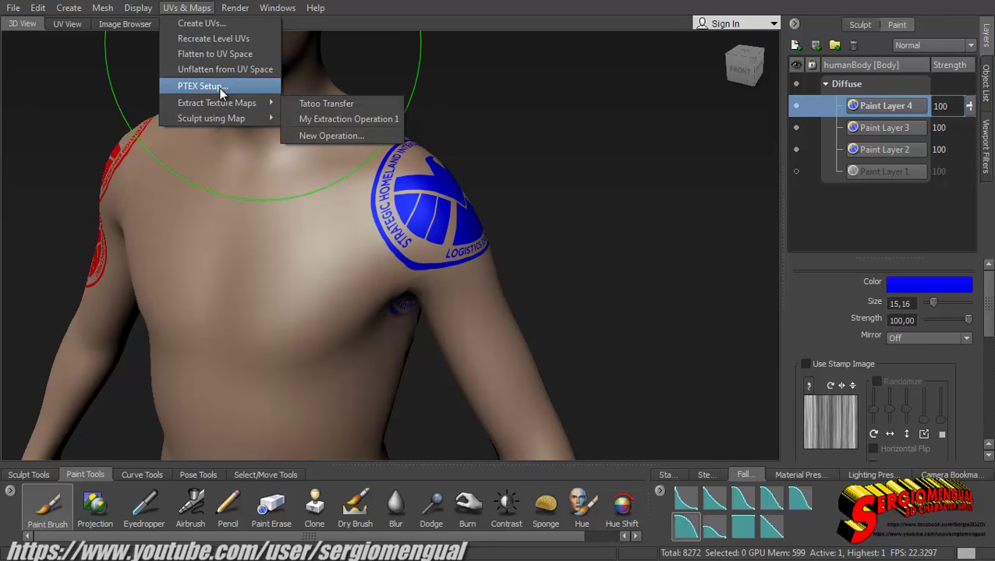
pyautogui.click(237, 56)
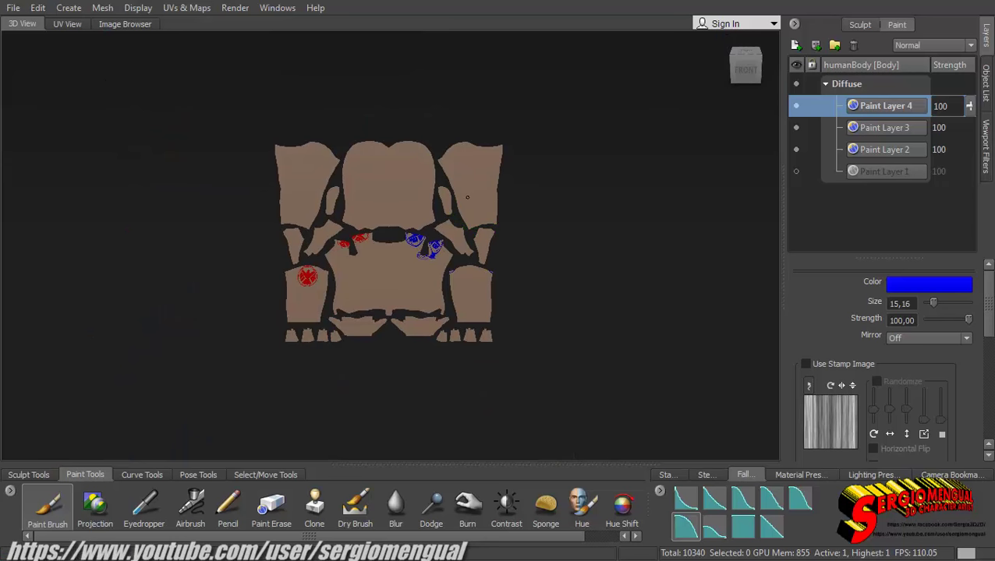
pyautogui.keyDown('alt'); pyautogui.moveTo(467, 197); pyautogui.dragTo(432, 206, button='middle'); pyautogui.keyUp('alt')
pyautogui.keyDown('alt'); pyautogui.moveTo(432, 227); pyautogui.dragTo(511, 388, button='right'); pyautogui.keyUp('alt')
pyautogui.keyDown('alt'); pyautogui.moveTo(524, 343); pyautogui.dragTo(431, 269, button='middle'); pyautogui.keyUp('alt')
pyautogui.keyDown('alt'); pyautogui.moveTo(431, 269); pyautogui.dragTo(443, 320, button='right'); pyautogui.keyUp('alt')
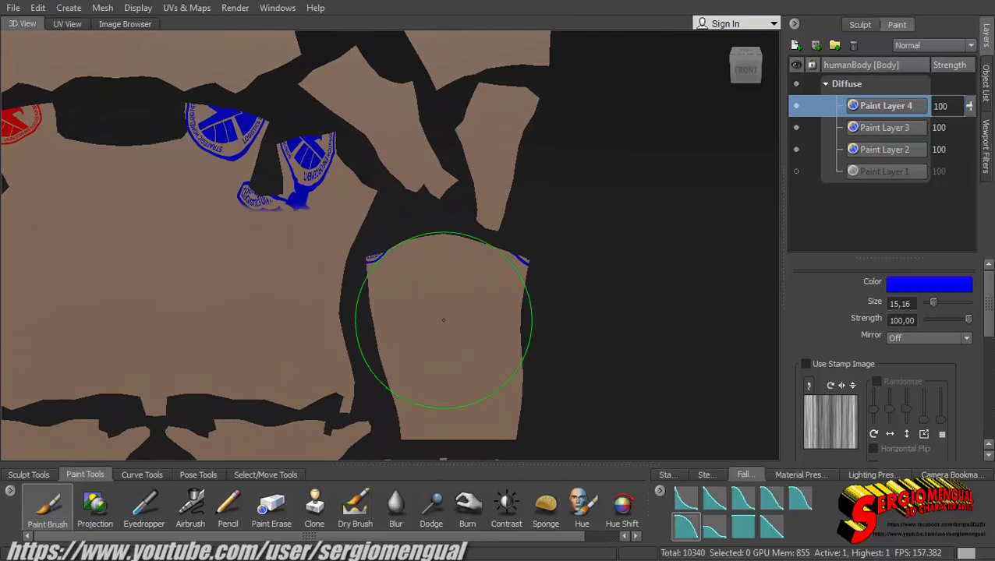
pyautogui.keyDown('alt'); pyautogui.moveTo(443, 320); pyautogui.dragTo(406, 175); pyautogui.keyUp('alt')
pyautogui.keyDown('alt'); pyautogui.moveTo(406, 175); pyautogui.dragTo(424, 246, button='middle'); pyautogui.keyUp('alt')
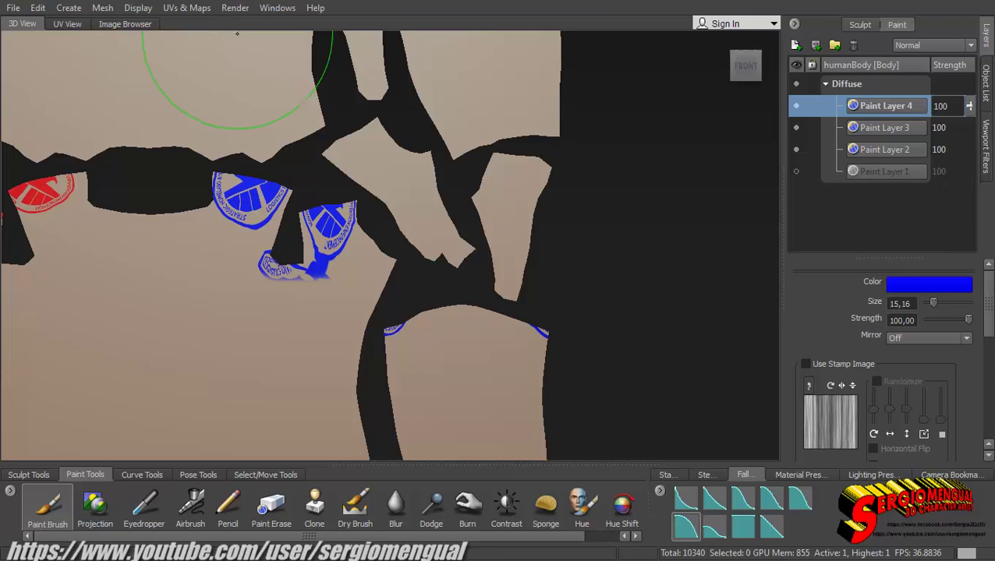
# Step: Unflatten the body from UV space and compare the red and blue shoulder emblems from the front
pyautogui.click(238, 11)
pyautogui.moveTo(209, 9)
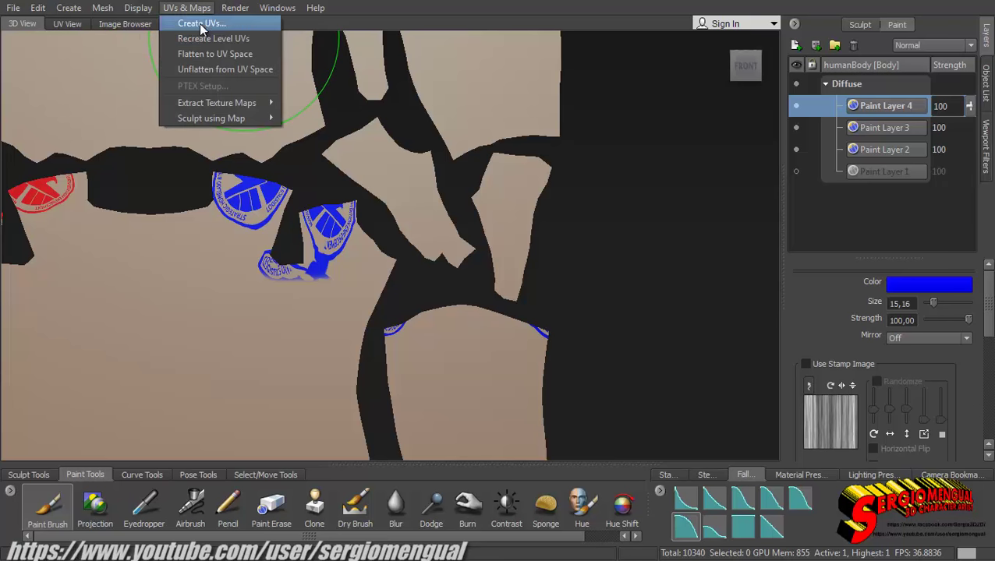
pyautogui.click(223, 70)
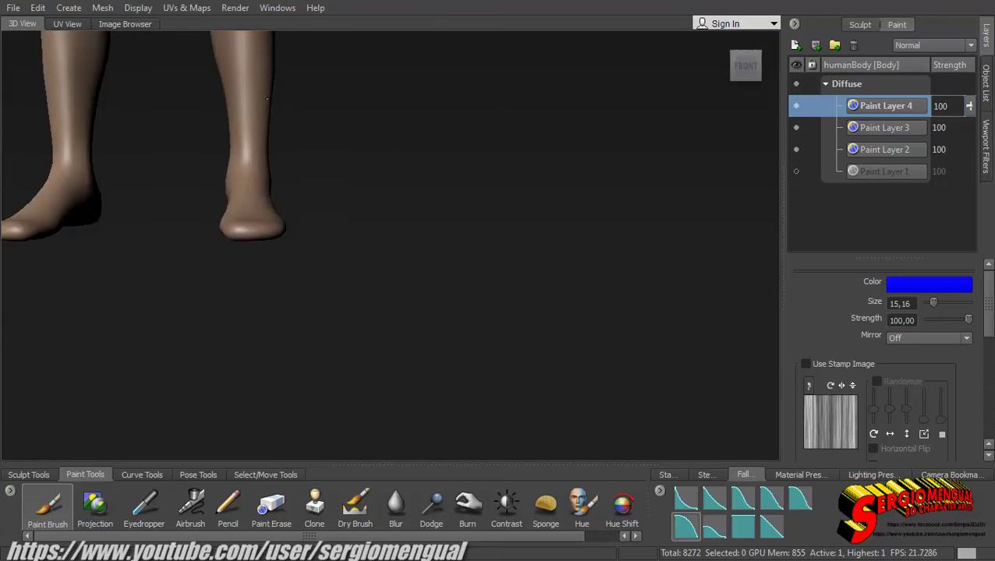
pyautogui.keyDown('alt'); pyautogui.moveTo(372, 204); pyautogui.dragTo(369, 297, button='middle'); pyautogui.keyUp('alt')
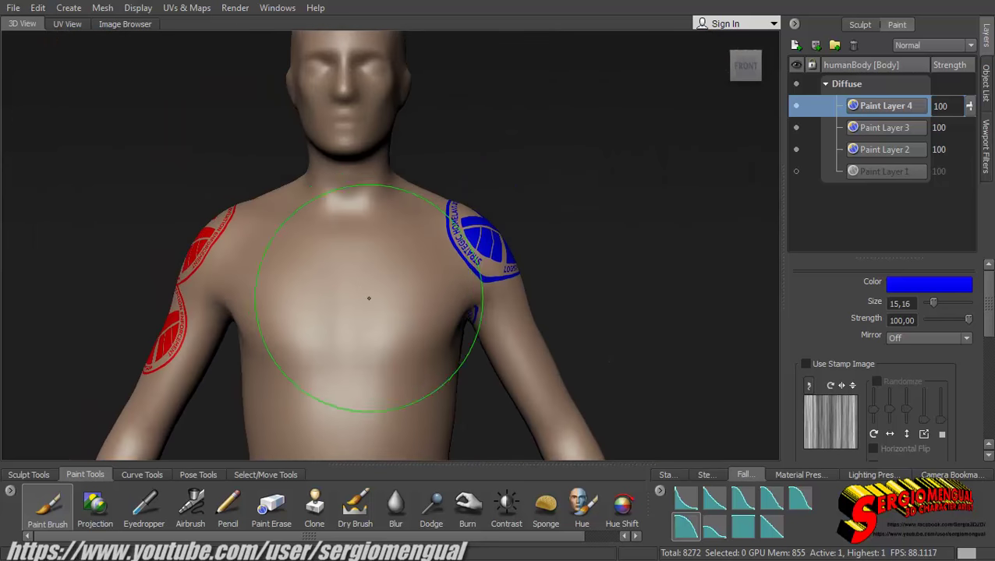
# Step: Examine the two red emblems on the shoulder and upper arm from the back and from the outer side
pyautogui.scroll(2, 369, 298)
pyautogui.keyDown('alt'); pyautogui.moveTo(293, 270); pyautogui.dragTo(447, 271); pyautogui.keyUp('alt')
pyautogui.keyDown('alt'); pyautogui.moveTo(448, 272); pyautogui.dragTo(390, 209, button='middle'); pyautogui.keyUp('alt')
pyautogui.keyDown('alt'); pyautogui.moveTo(390, 209); pyautogui.dragTo(453, 230); pyautogui.keyUp('alt')
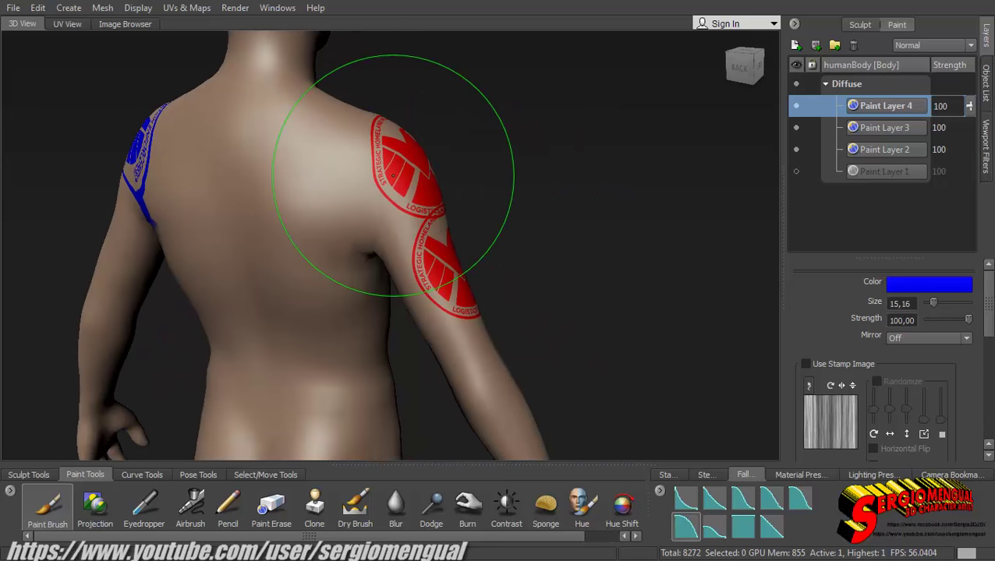
pyautogui.moveTo(412, 163)
pyautogui.keyDown('alt'); pyautogui.mouseDown()
pyautogui.moveTo(371, 214)
pyautogui.moveTo(360, 199)
pyautogui.mouseUp(); pyautogui.keyUp('alt')
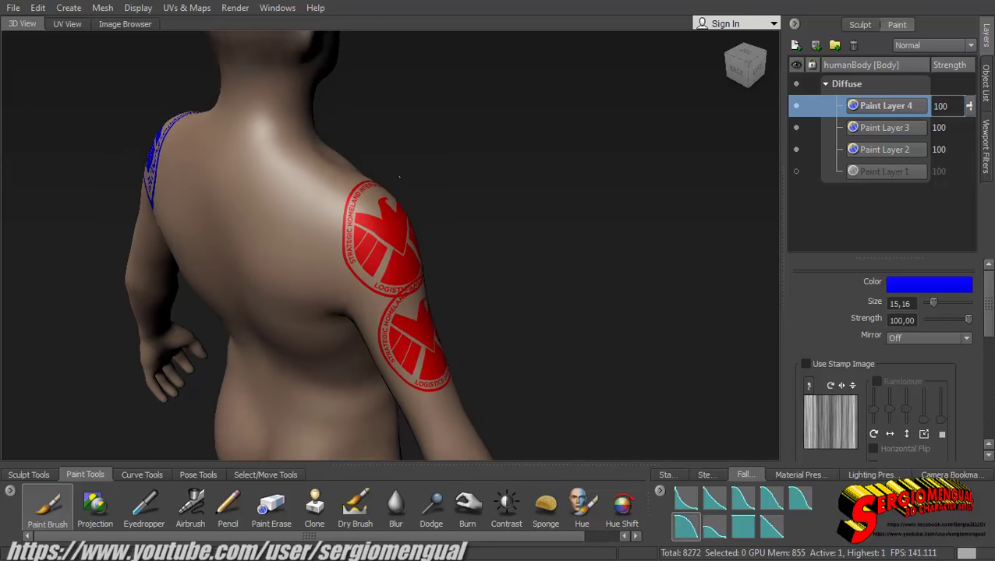
pyautogui.keyDown('alt'); pyautogui.moveTo(361, 199); pyautogui.dragTo(400, 263, button='right'); pyautogui.keyUp('alt')
pyautogui.keyDown('alt'); pyautogui.moveTo(401, 264); pyautogui.dragTo(307, 229); pyautogui.keyUp('alt')
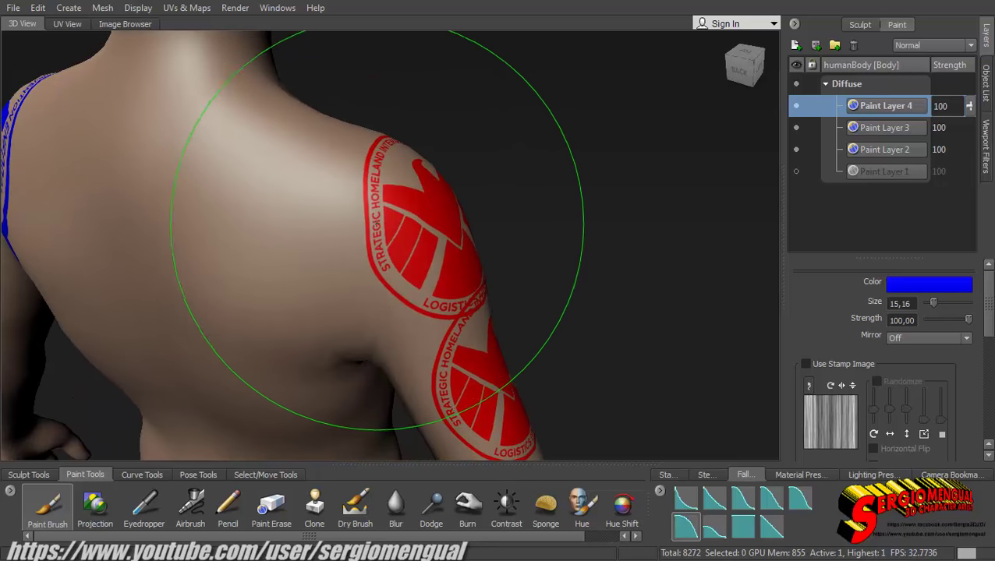
pyautogui.moveTo(330, 211)
pyautogui.keyDown('alt'); pyautogui.mouseDown()
pyautogui.moveTo(179, 222)
pyautogui.moveTo(188, 215)
pyautogui.mouseUp(); pyautogui.keyUp('alt')
pyautogui.keyDown('alt'); pyautogui.moveTo(287, 117); pyautogui.dragTo(324, 256); pyautogui.keyUp('alt')
pyautogui.moveTo(360, 212)
pyautogui.keyDown('alt'); pyautogui.mouseDown()
pyautogui.moveTo(433, 200)
pyautogui.moveTo(400, 216)
pyautogui.moveTo(183, 223)
pyautogui.moveTo(267, 339)
pyautogui.mouseUp(); pyautogui.keyUp('alt')
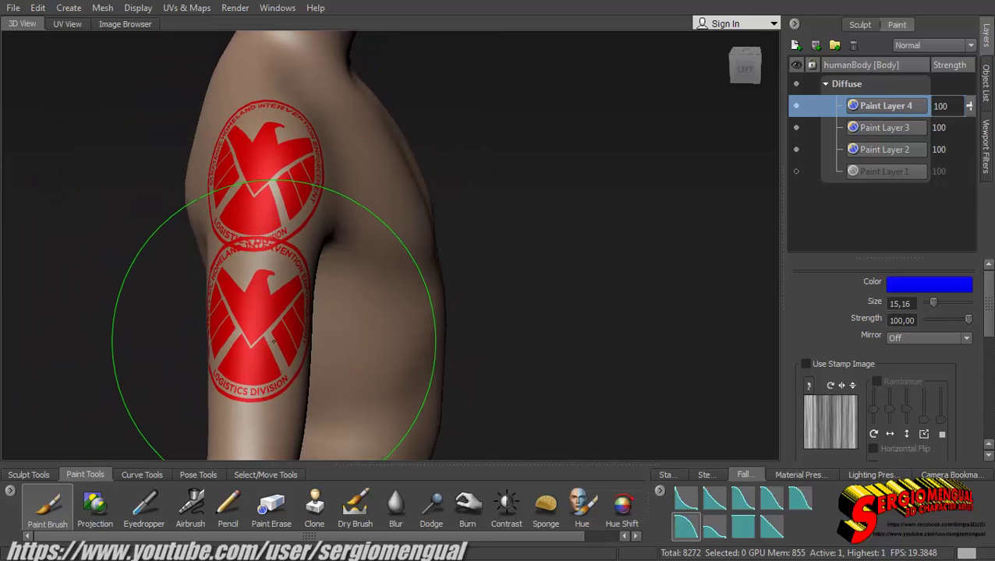
# Step: Look over the unpainted forearm below the red emblems, and recheck both emblems from the back and front
pyautogui.keyDown('alt'); pyautogui.moveTo(227, 292); pyautogui.dragTo(287, 295); pyautogui.keyUp('alt')
pyautogui.keyDown('alt'); pyautogui.moveTo(324, 309); pyautogui.dragTo(340, 181, button='middle'); pyautogui.keyUp('alt')
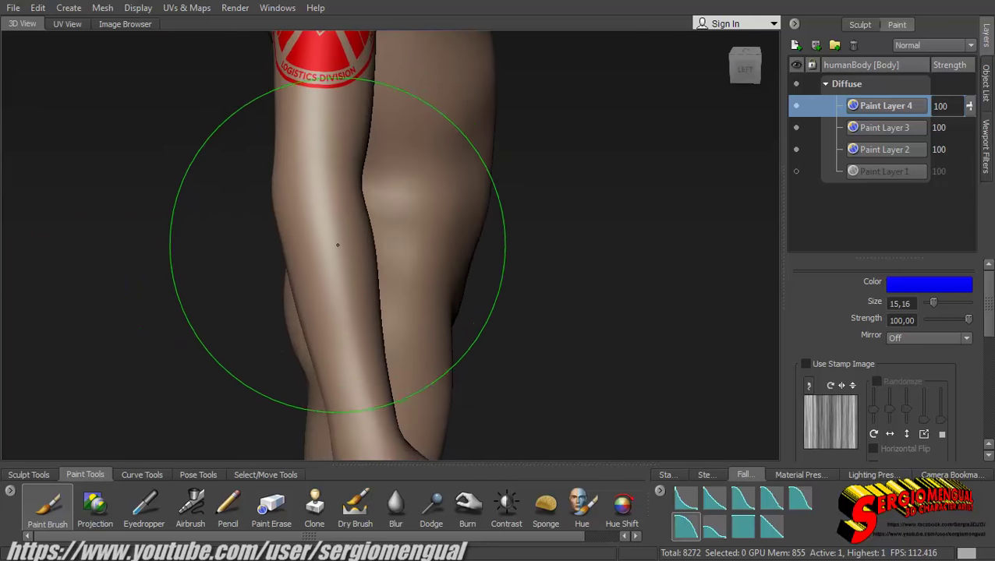
pyautogui.scroll(-1, 338, 247)
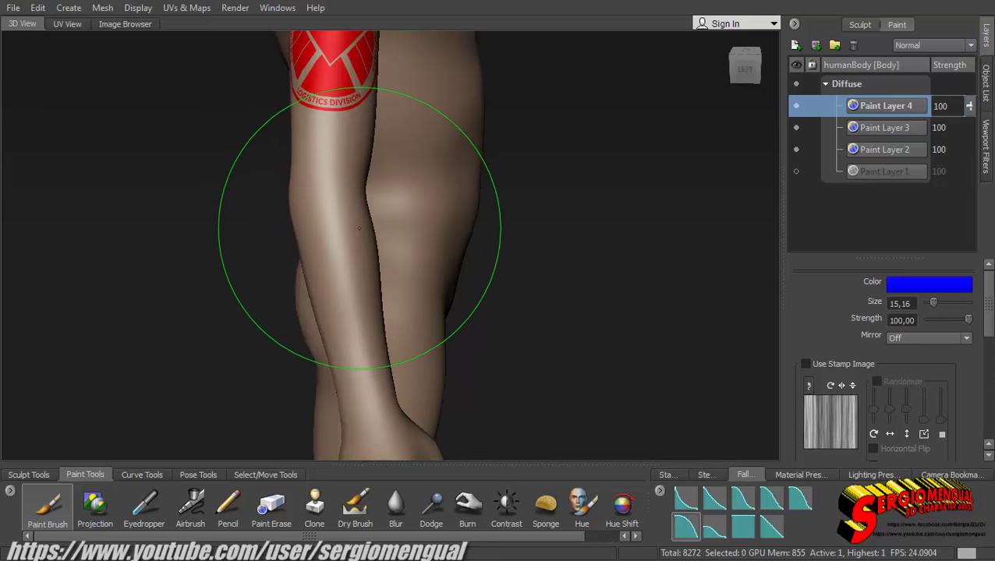
pyautogui.moveTo(553, 32)
pyautogui.keyDown('alt'); pyautogui.mouseDown(button='middle')
pyautogui.moveTo(529, 205)
pyautogui.moveTo(542, 207)
pyautogui.mouseUp(button='middle'); pyautogui.keyUp('alt')
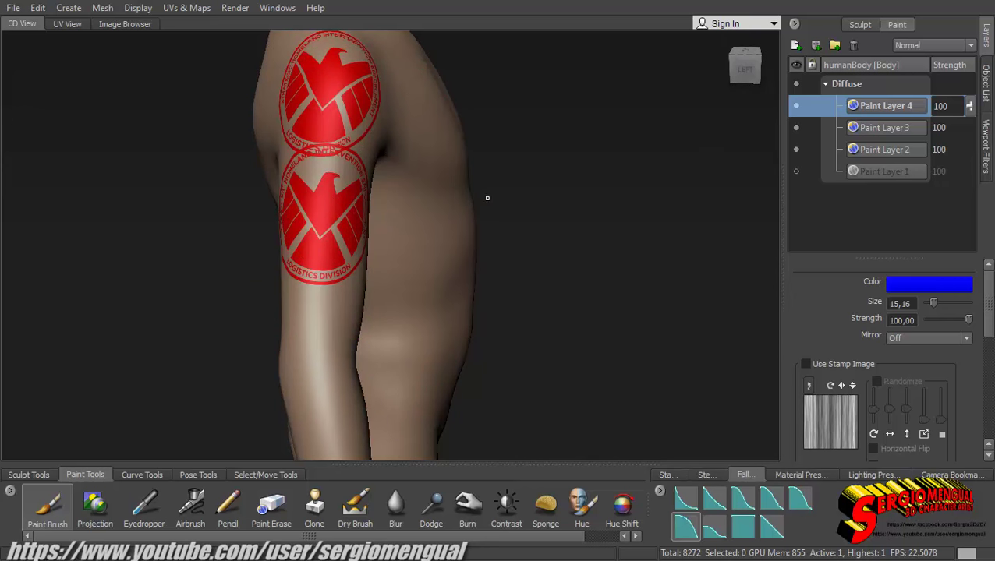
pyautogui.moveTo(487, 202)
pyautogui.keyDown('alt'); pyautogui.mouseDown()
pyautogui.moveTo(469, 230)
pyautogui.moveTo(490, 215)
pyautogui.mouseUp(); pyautogui.keyUp('alt')
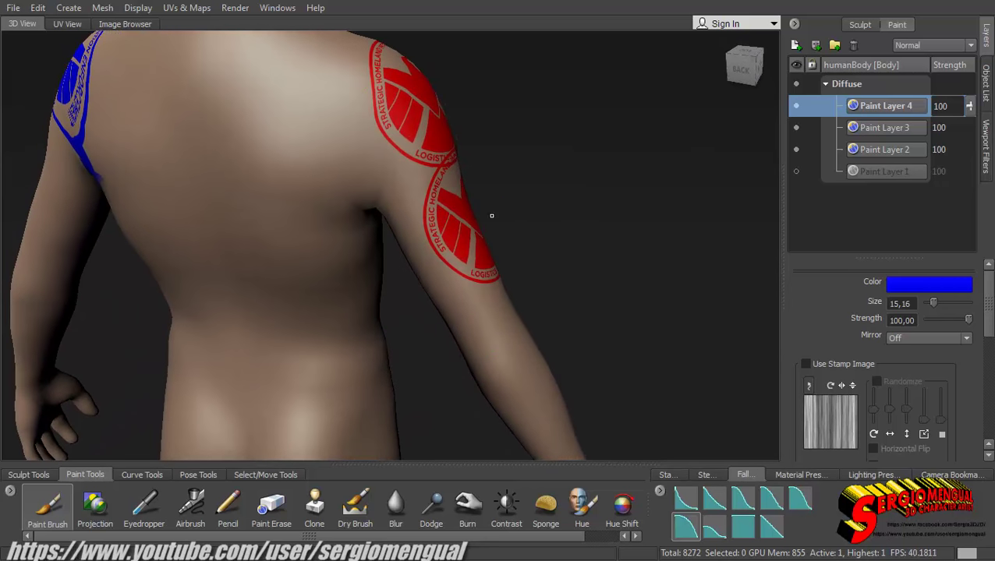
pyautogui.keyDown('alt'); pyautogui.moveTo(396, 197); pyautogui.dragTo(178, 275); pyautogui.keyUp('alt')
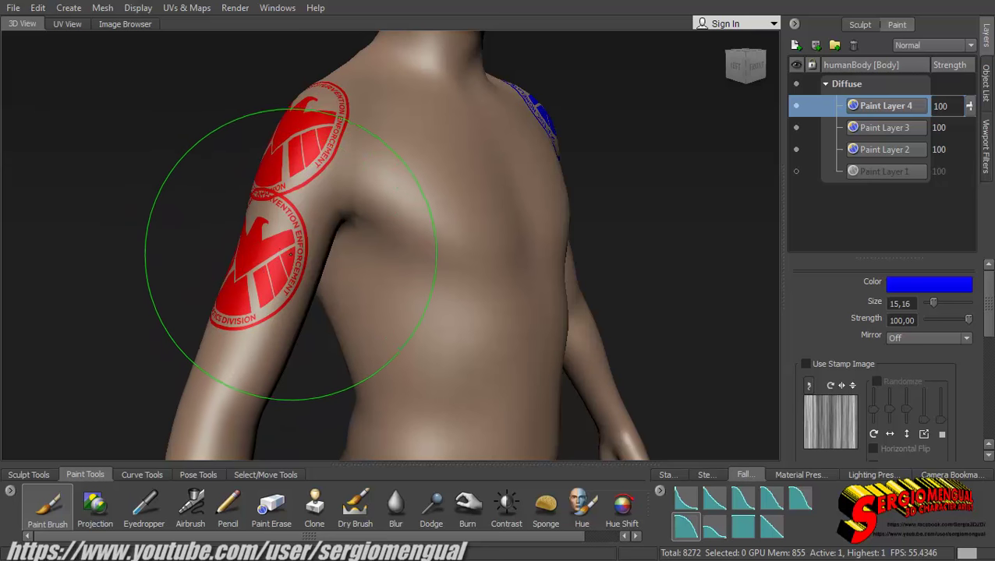
# Step: Select Paint Layer 3, switch its visibility off and back on, and review the commands available for the layer
pyautogui.rightClick(863, 129)
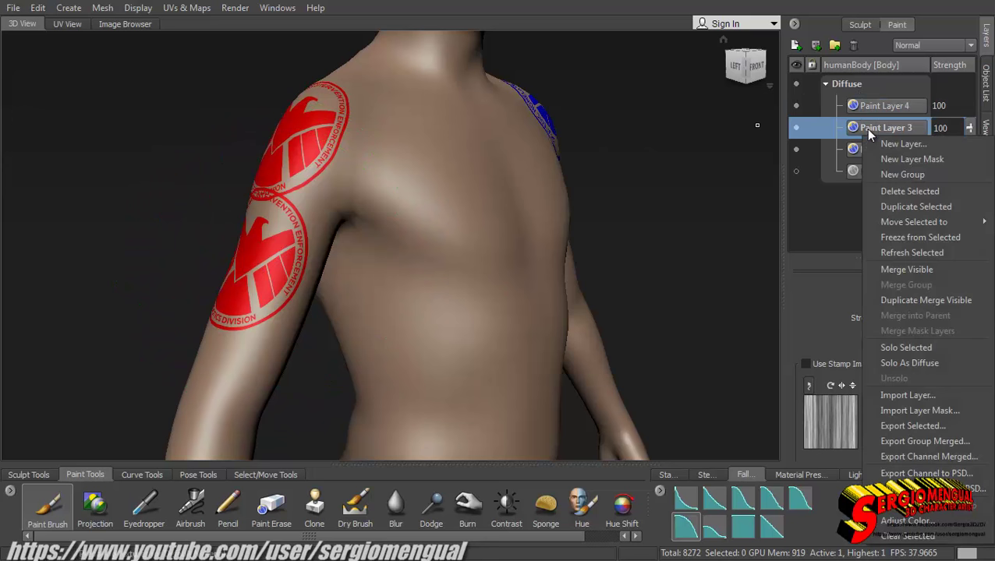
pyautogui.click(796, 130)
pyautogui.click(793, 130)
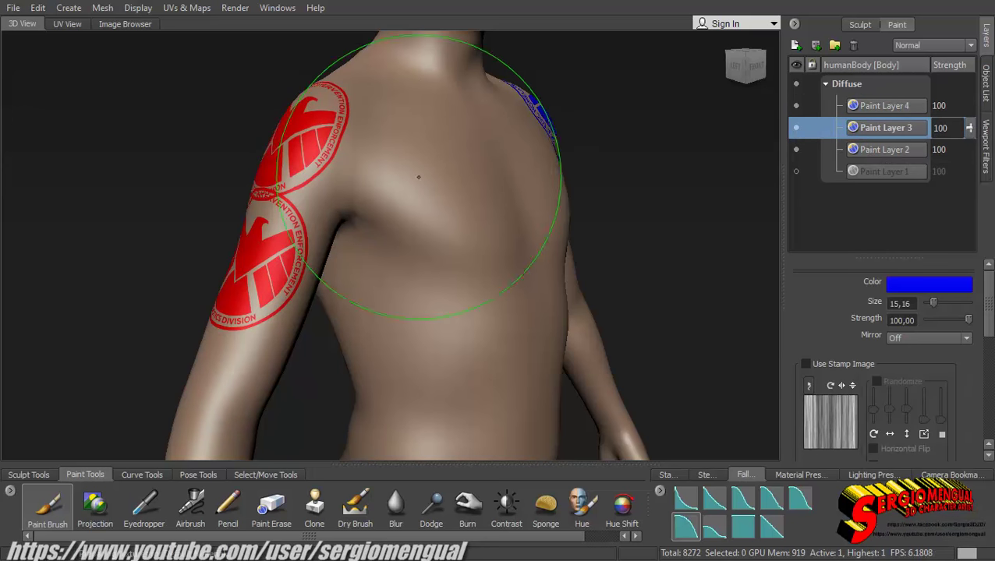
pyautogui.rightClick(877, 131)
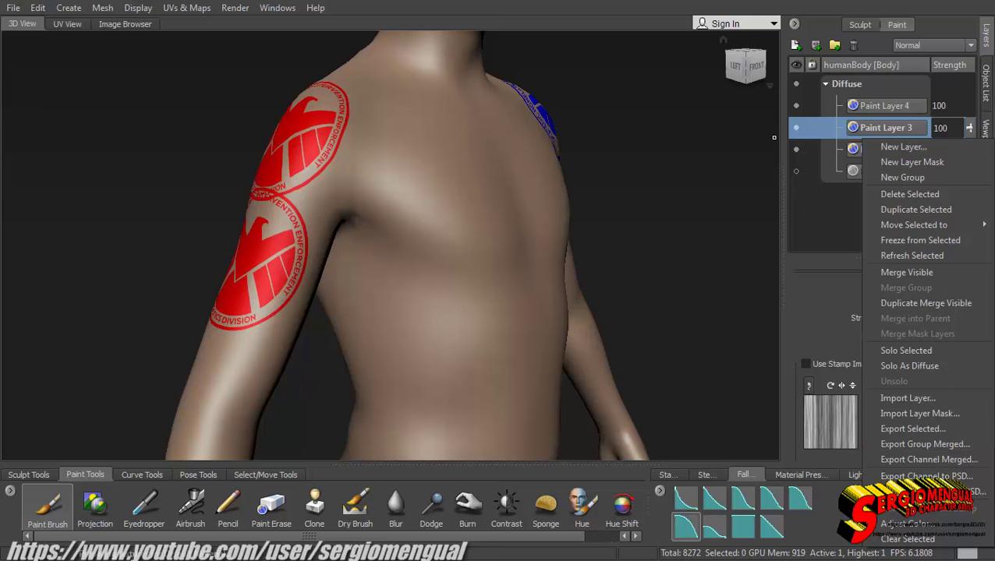
pyautogui.click(704, 255)
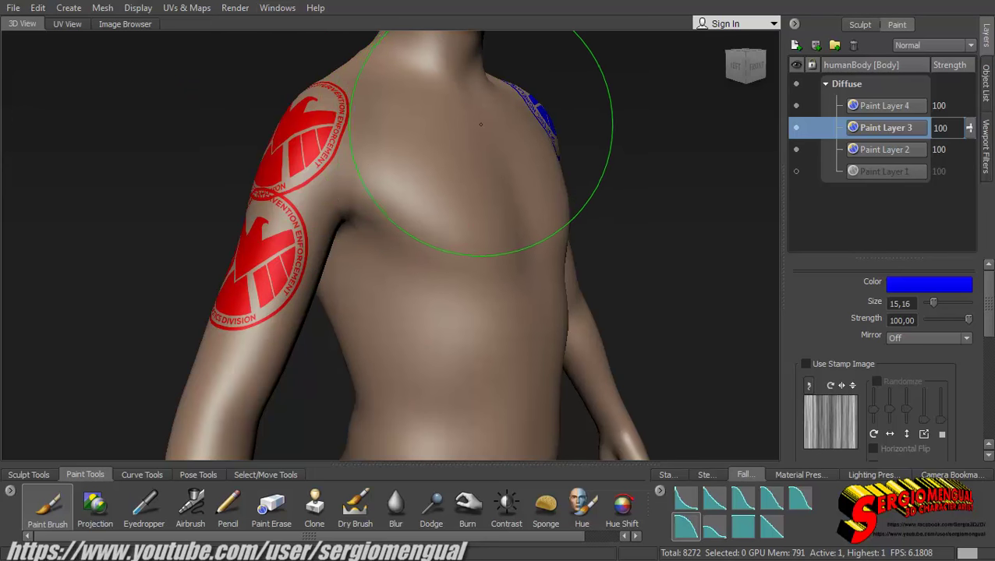
# Step: Start a new Sculpt using Map operation
pyautogui.keyDown('alt'); pyautogui.moveTo(482, 125); pyautogui.dragTo(441, 250, button='middle'); pyautogui.keyUp('alt')
pyautogui.keyDown('alt'); pyautogui.moveTo(440, 249); pyautogui.dragTo(386, 251, button='right'); pyautogui.keyUp('alt')
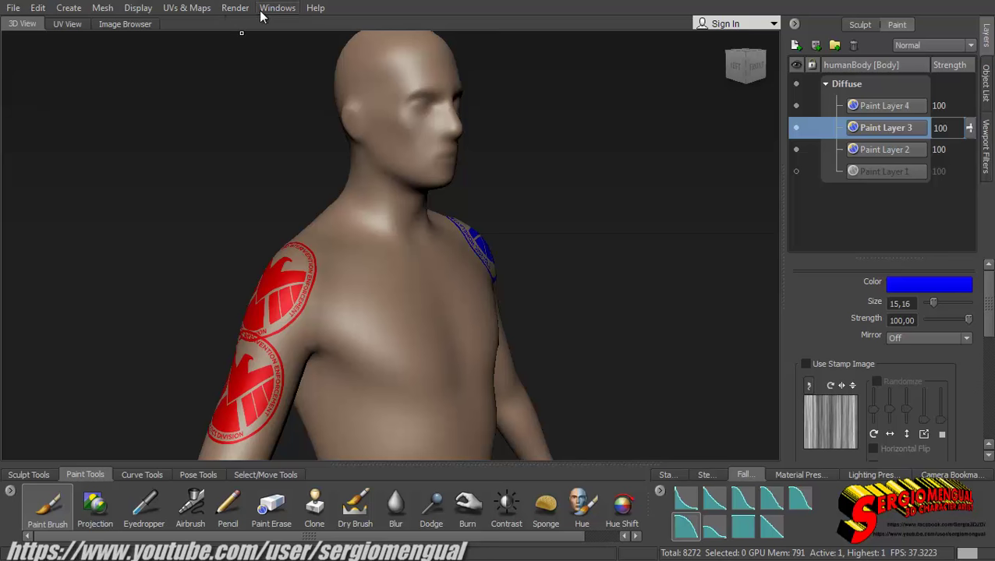
pyautogui.click(207, 11)
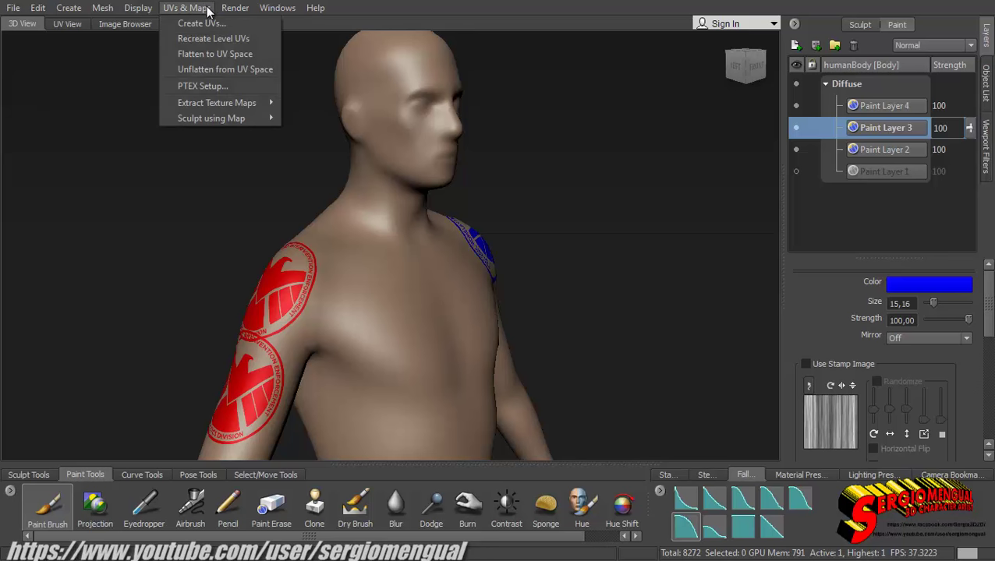
pyautogui.click(103, 9)
pyautogui.click(259, 10)
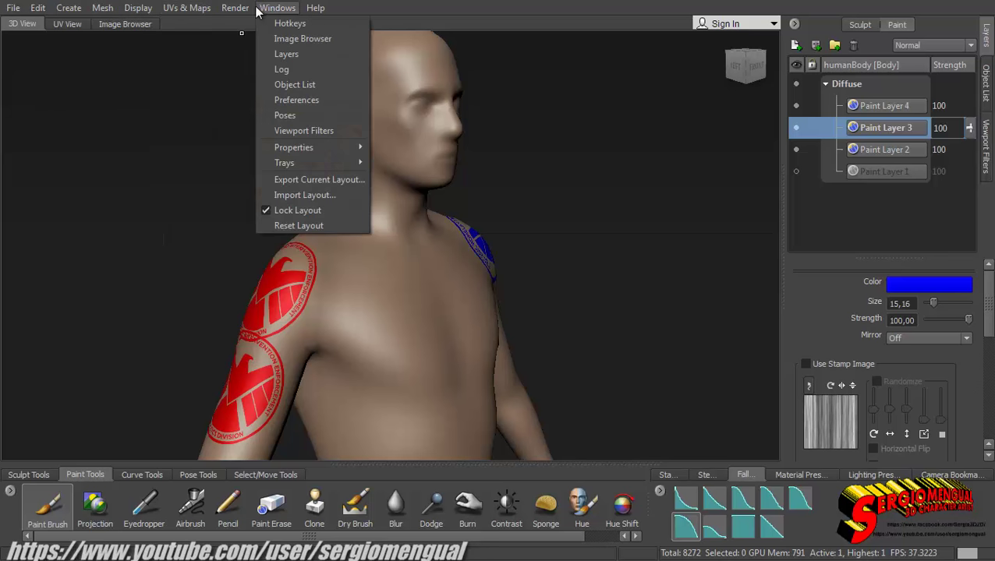
pyautogui.moveTo(195, 13)
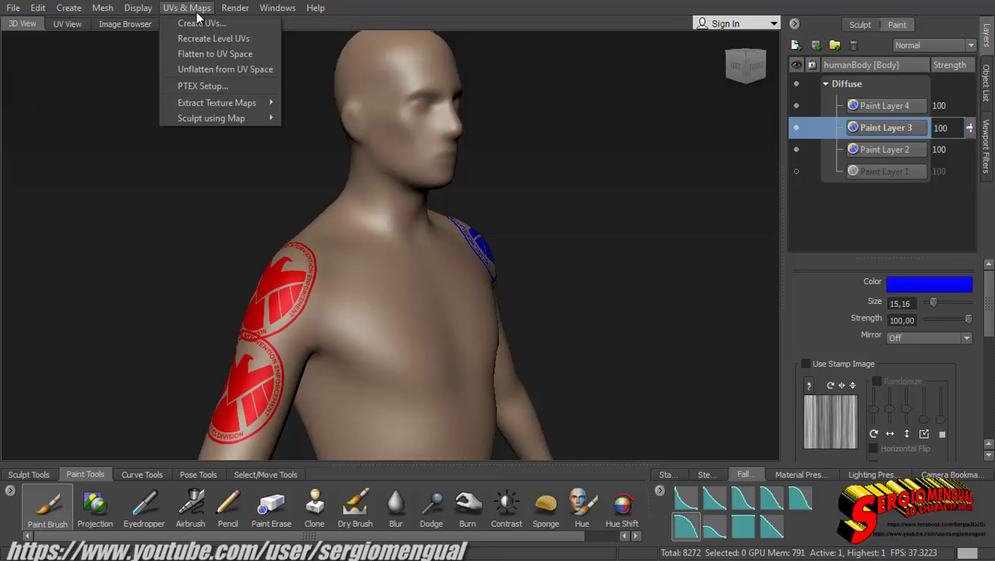
pyautogui.moveTo(237, 118)
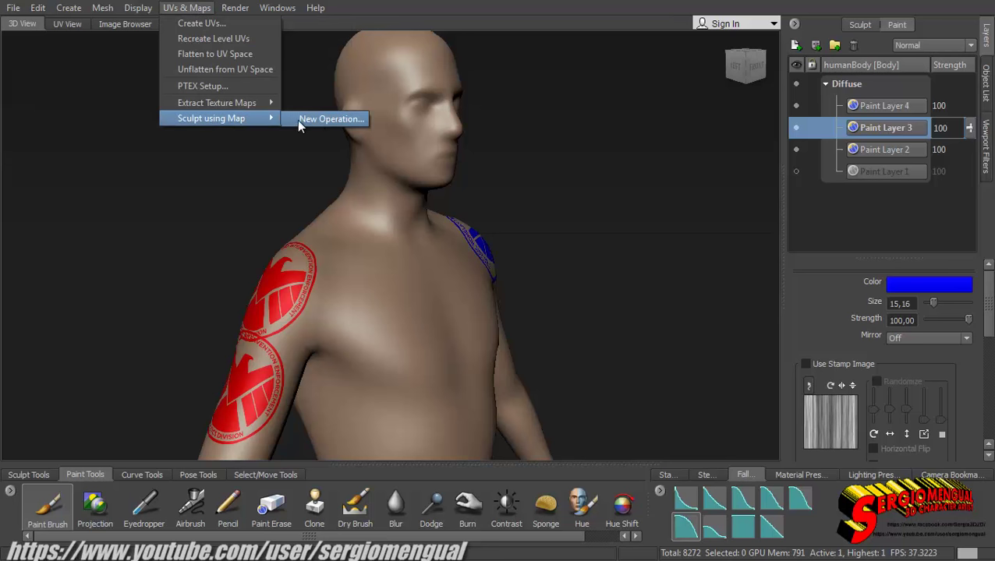
pyautogui.click(372, 130)
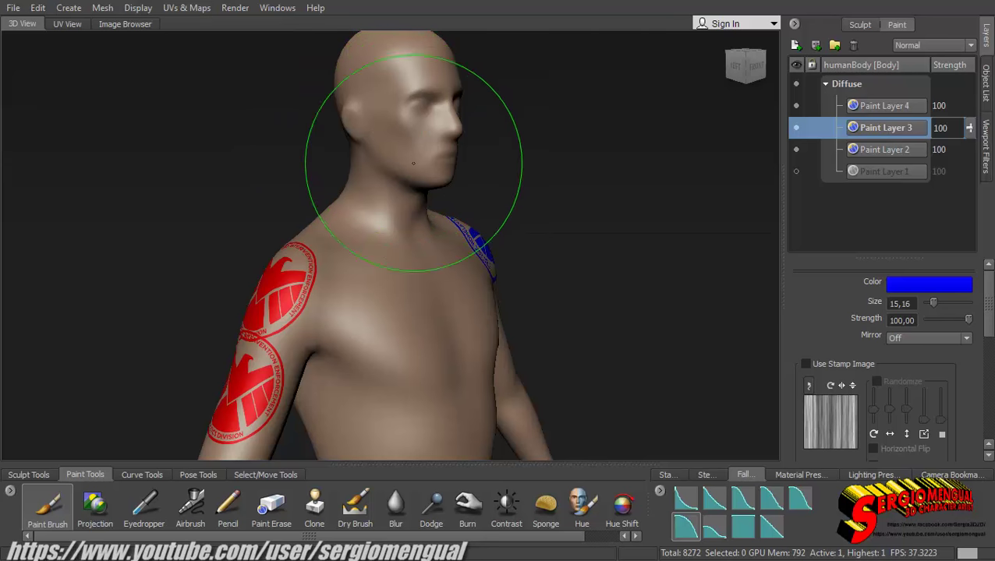
pyautogui.click(204, 10)
pyautogui.moveTo(244, 119)
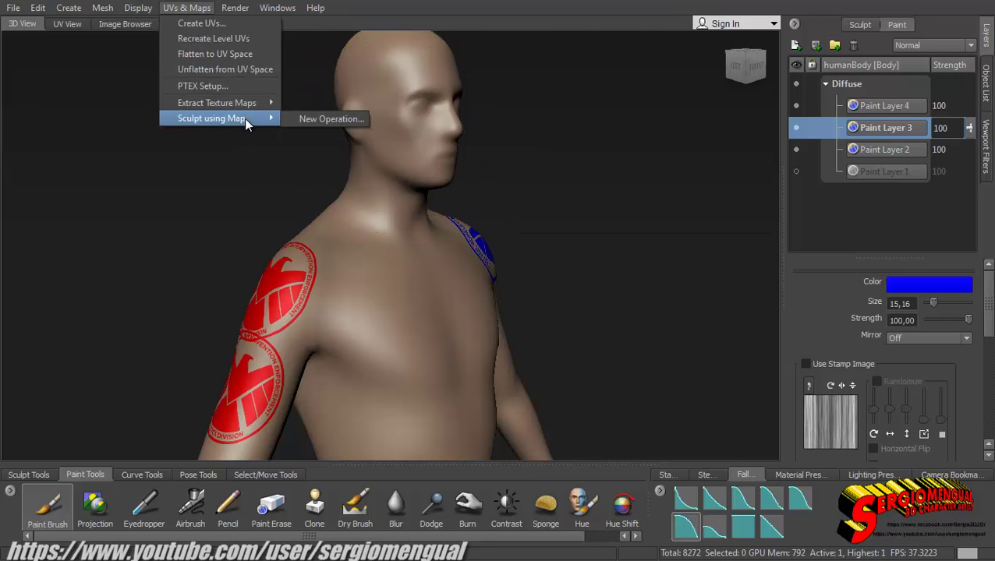
pyautogui.click(324, 118)
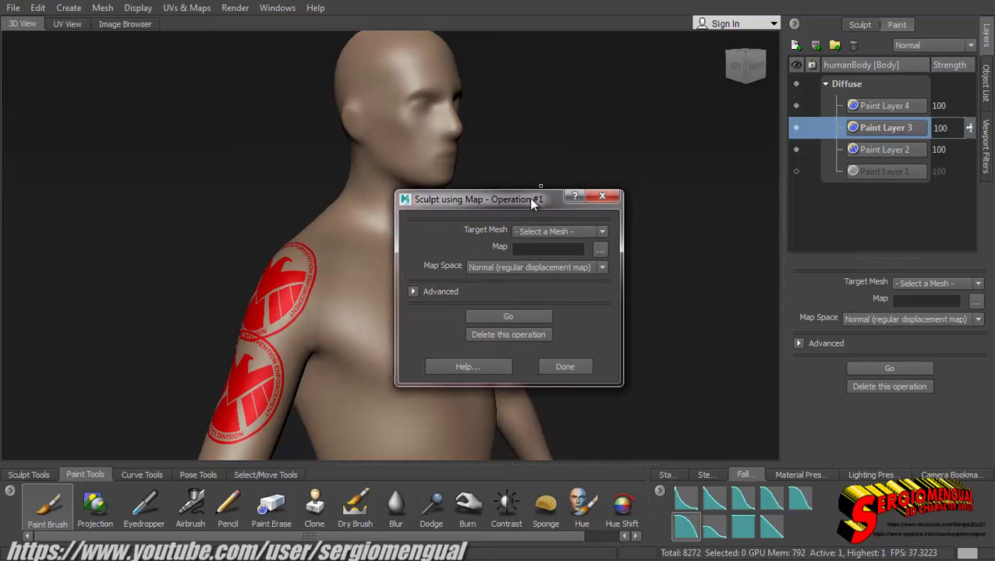
# Step: Move the Sculpt using Map dialog clear of the arm emblems and choose plane as the target mesh
pyautogui.moveTo(528, 197); pyautogui.dragTo(616, 152)
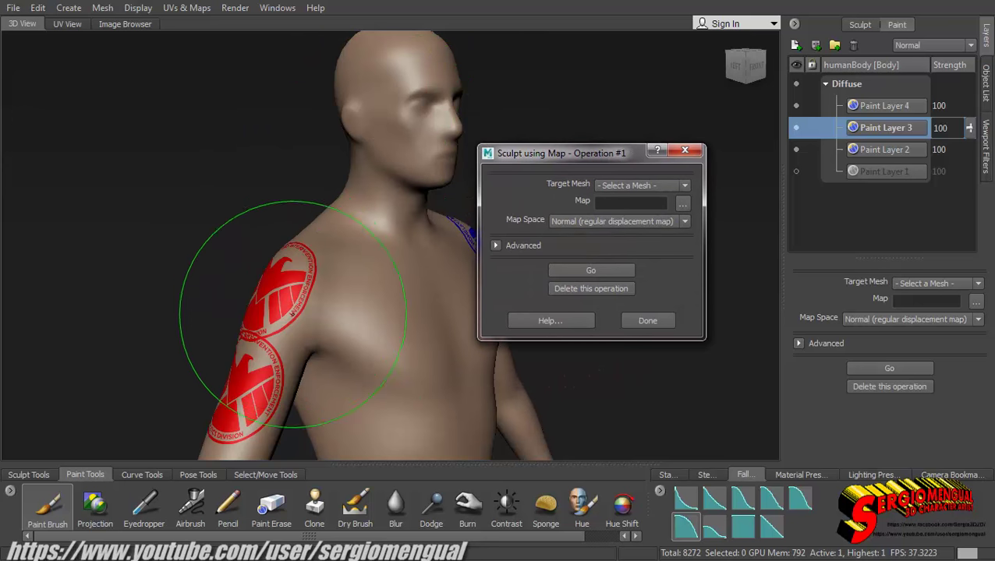
pyautogui.click(659, 187)
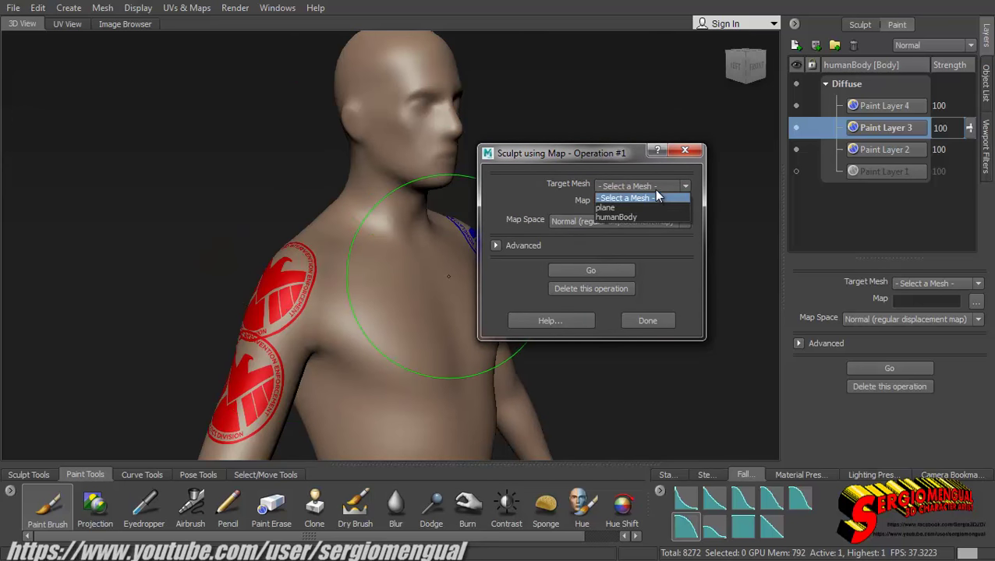
pyautogui.click(612, 207)
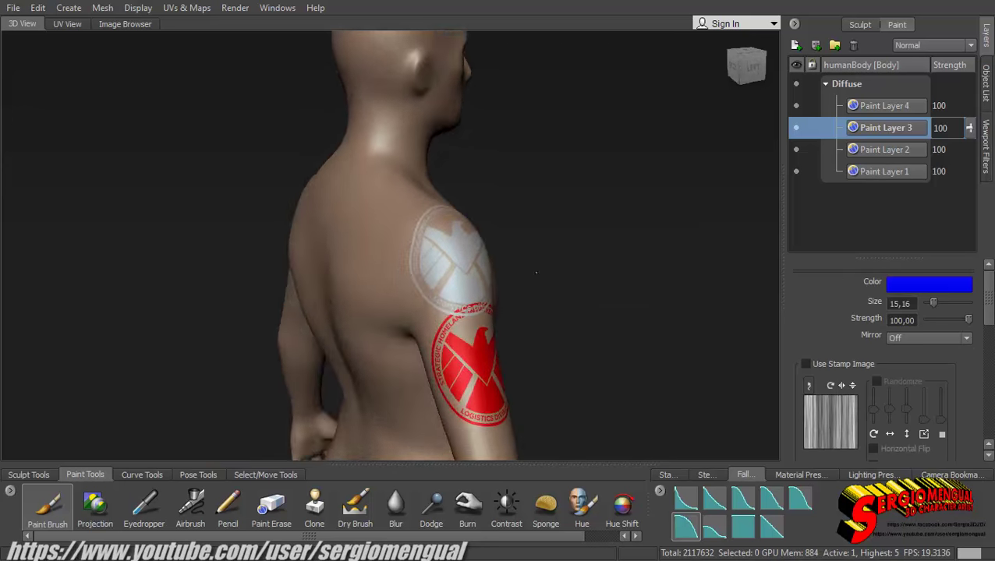
# Step: Inspect the white and red arm emblems against the blue one, and browse the sculpting tools through to Chisel
pyautogui.moveTo(593, 281)
pyautogui.keyDown('alt'); pyautogui.mouseDown()
pyautogui.moveTo(577, 275)
pyautogui.moveTo(566, 248)
pyautogui.moveTo(343, 225)
pyautogui.mouseUp(); pyautogui.keyUp('alt')
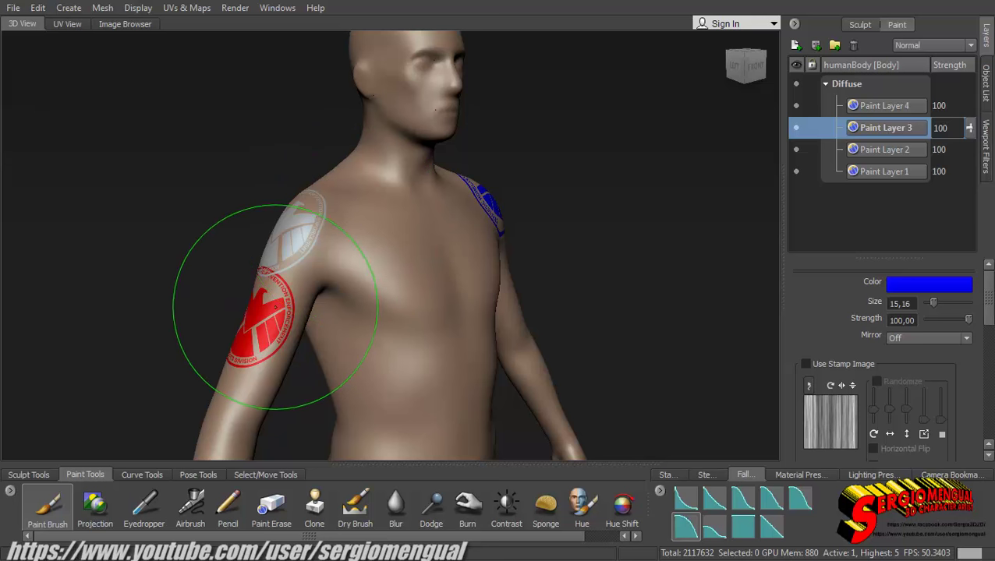
pyautogui.moveTo(275, 307)
pyautogui.keyDown('alt'); pyautogui.mouseDown()
pyautogui.moveTo(578, 291)
pyautogui.moveTo(449, 308)
pyautogui.moveTo(304, 286)
pyautogui.mouseUp(); pyautogui.keyUp('alt')
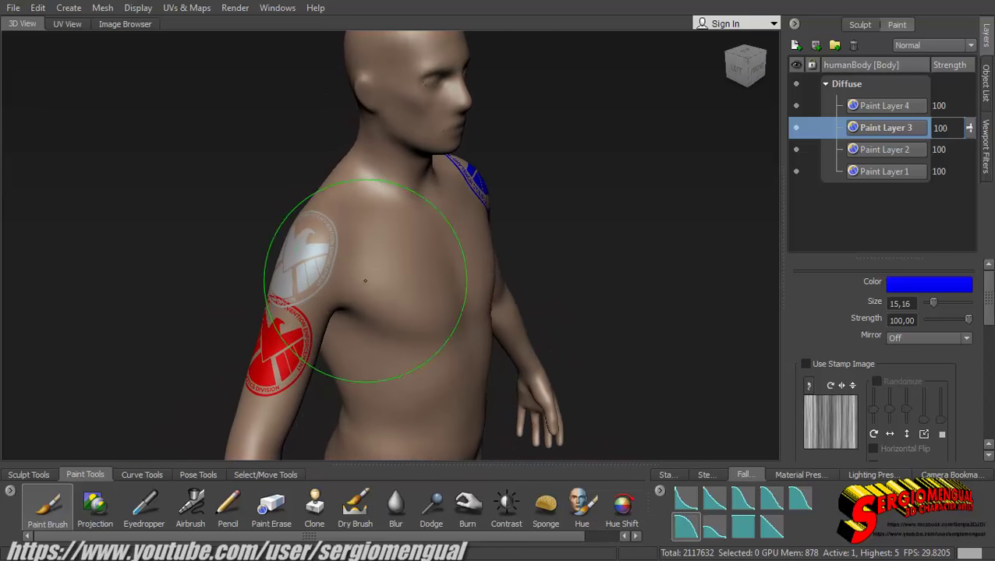
pyautogui.moveTo(467, 273)
pyautogui.keyDown('alt'); pyautogui.mouseDown()
pyautogui.moveTo(289, 256)
pyautogui.moveTo(318, 241)
pyautogui.moveTo(396, 259)
pyautogui.mouseUp(); pyautogui.keyUp('alt')
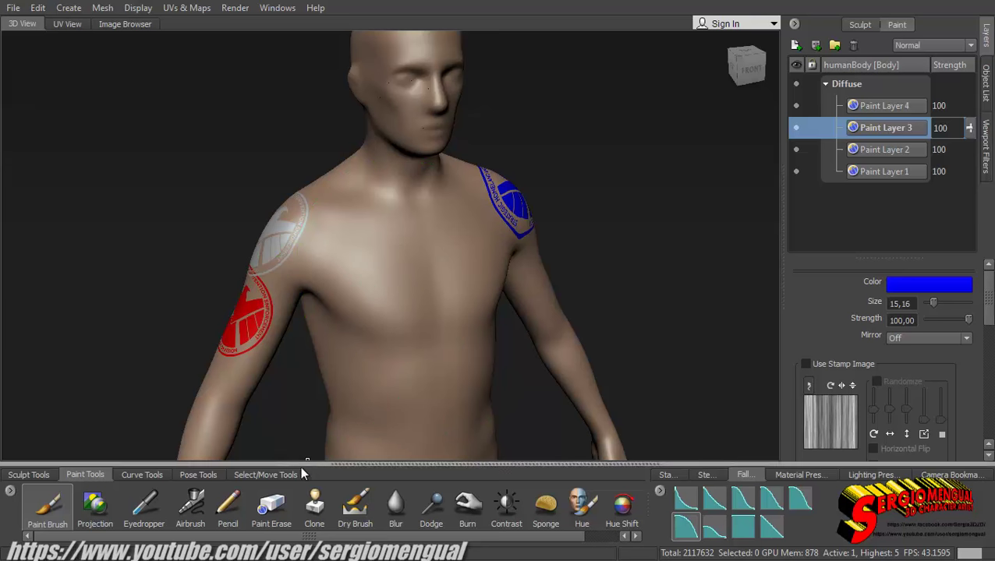
pyautogui.click(39, 473)
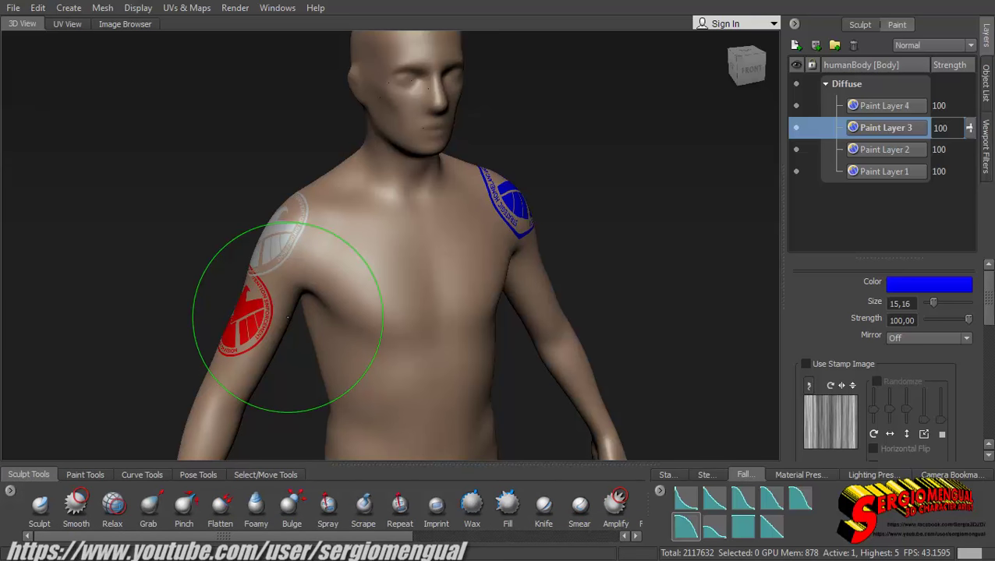
pyautogui.moveTo(277, 537); pyautogui.dragTo(304, 548)
pyautogui.hscroll(8, 306, 546)
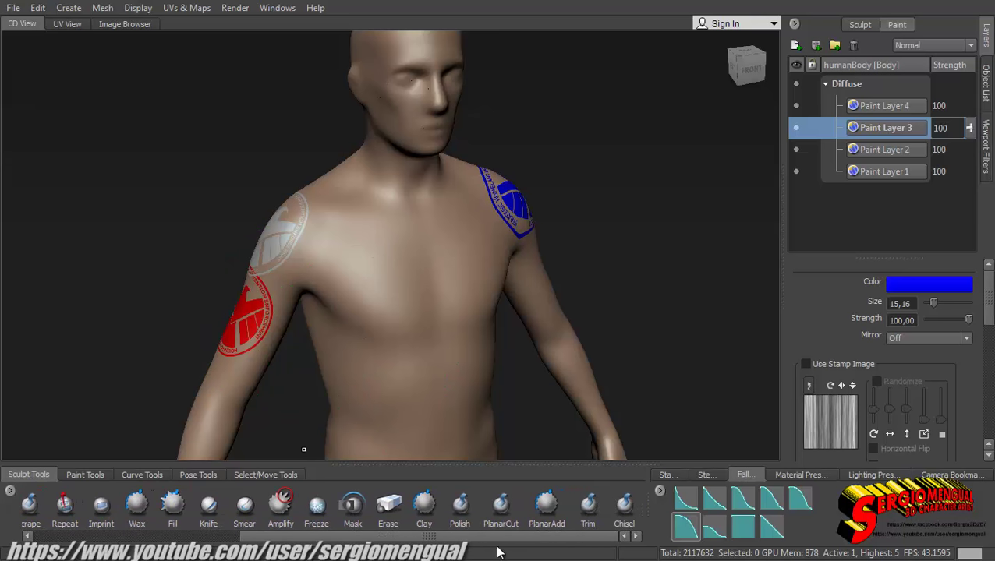